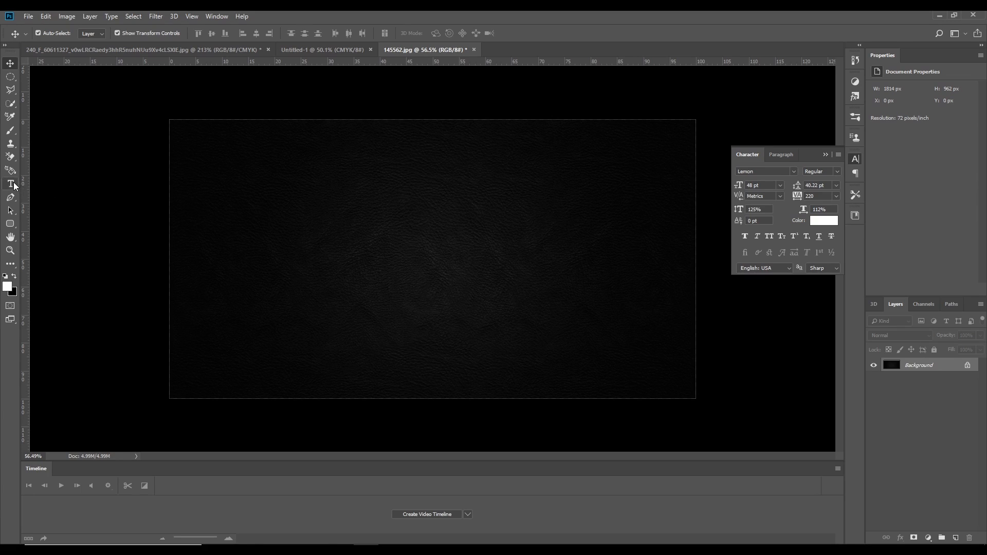
Start a text layer near the middle of the canvas and set its font to Lemon.
left_click(12, 184)
left_click(357, 250)
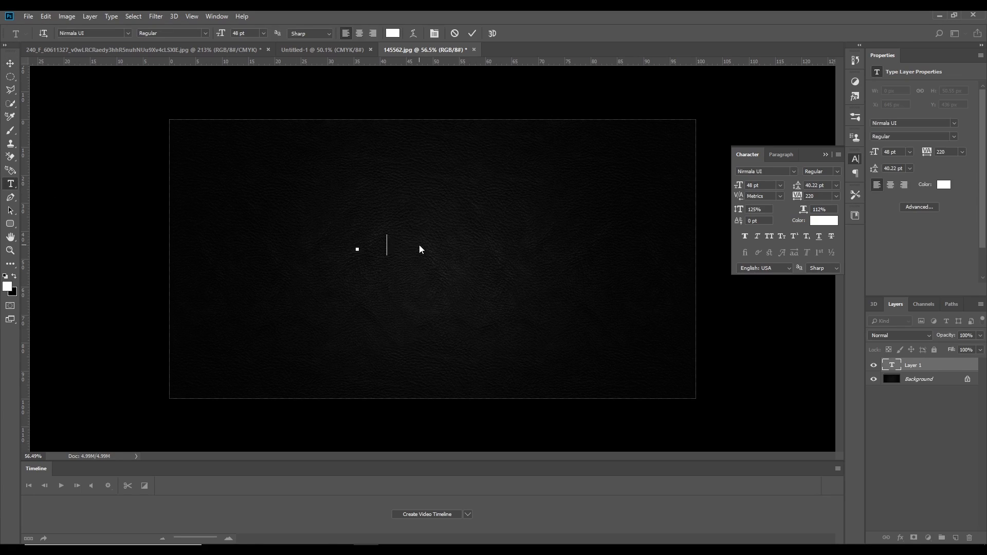
left_click(127, 33)
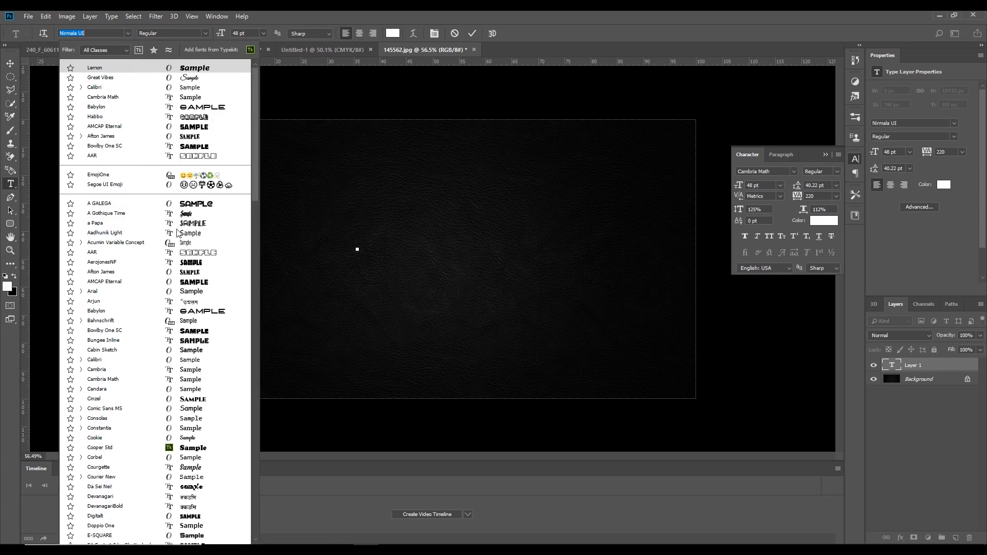
scroll(215, 472, "down", 6)
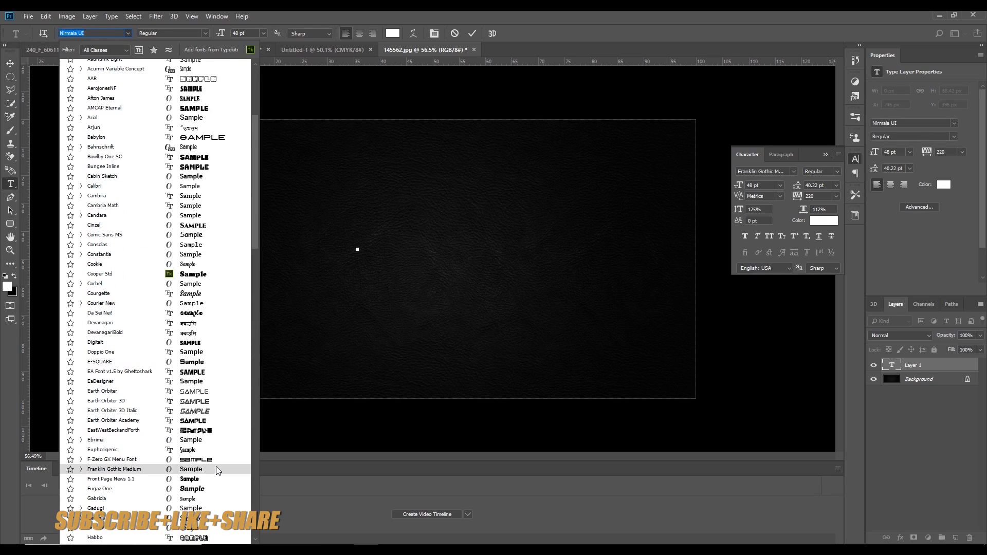
scroll(216, 466, "down", 5)
scroll(216, 470, "down", 4)
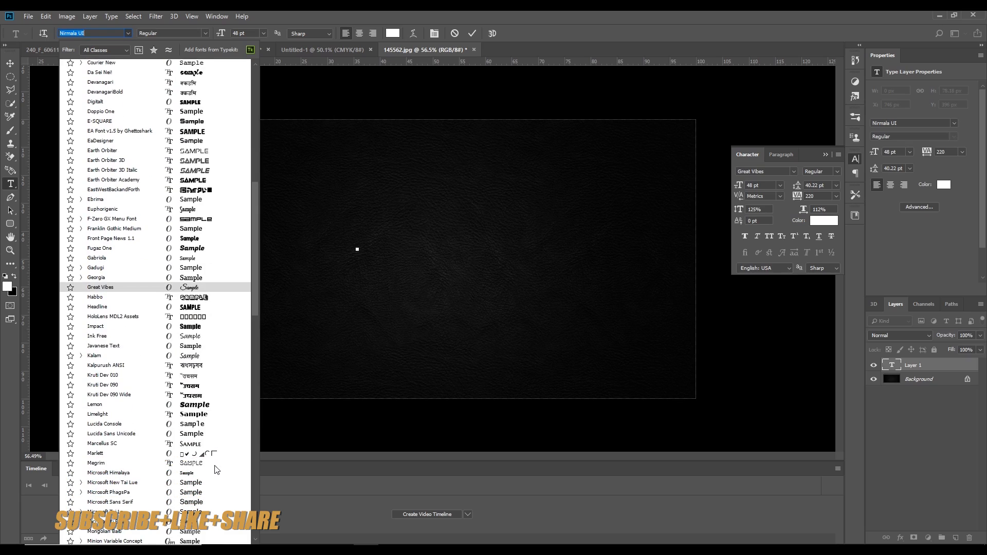
left_click(213, 406)
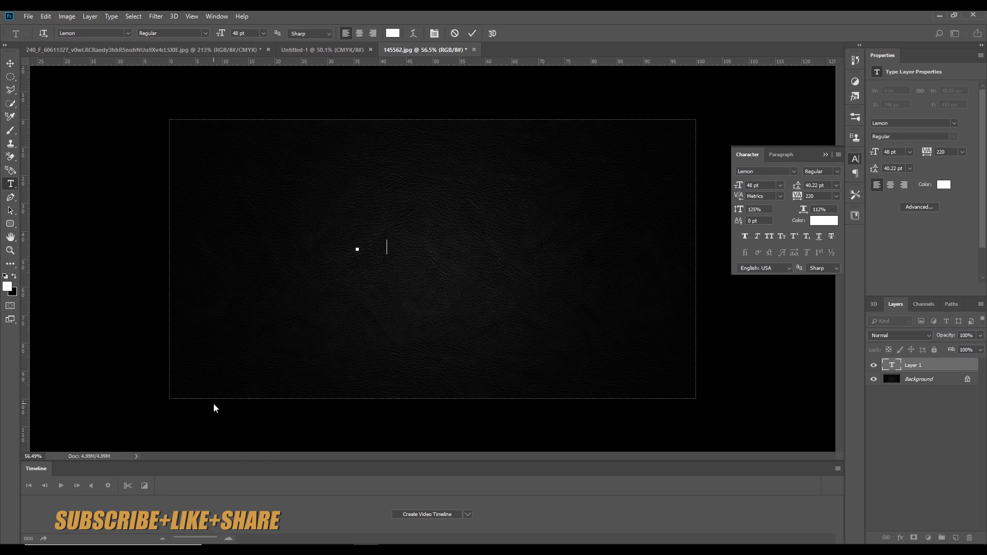
Enter the text "Color" with "Grade" on a second line.
type("Color")
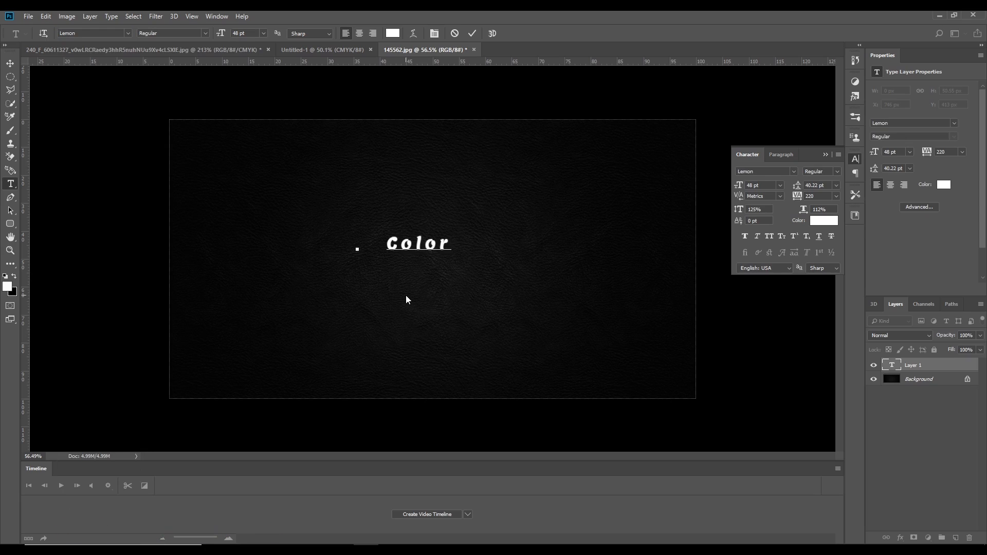
key("Return")
type("Grade")
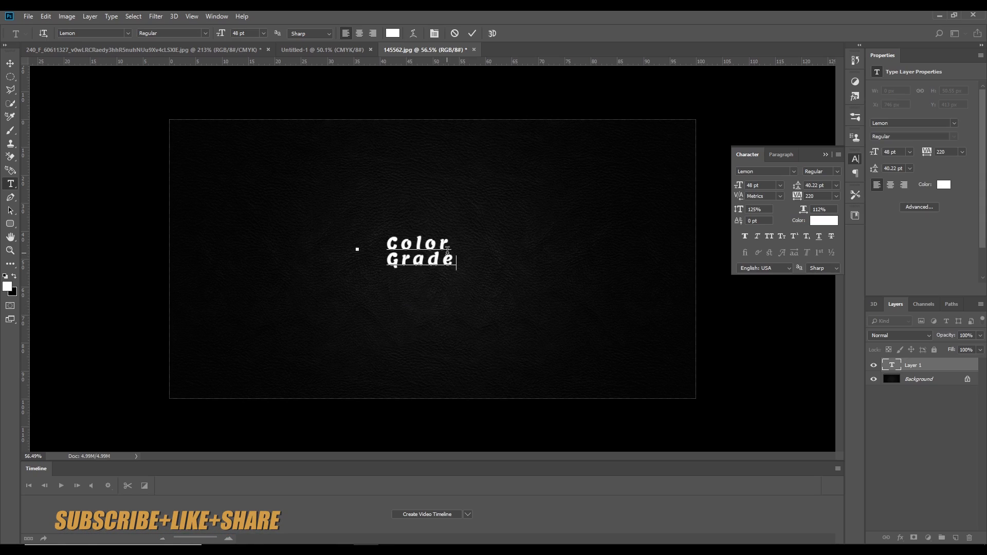
Set the tracking of the word "Color" to 340 and commit the text.
left_click_drag(391, 242, 447, 244)
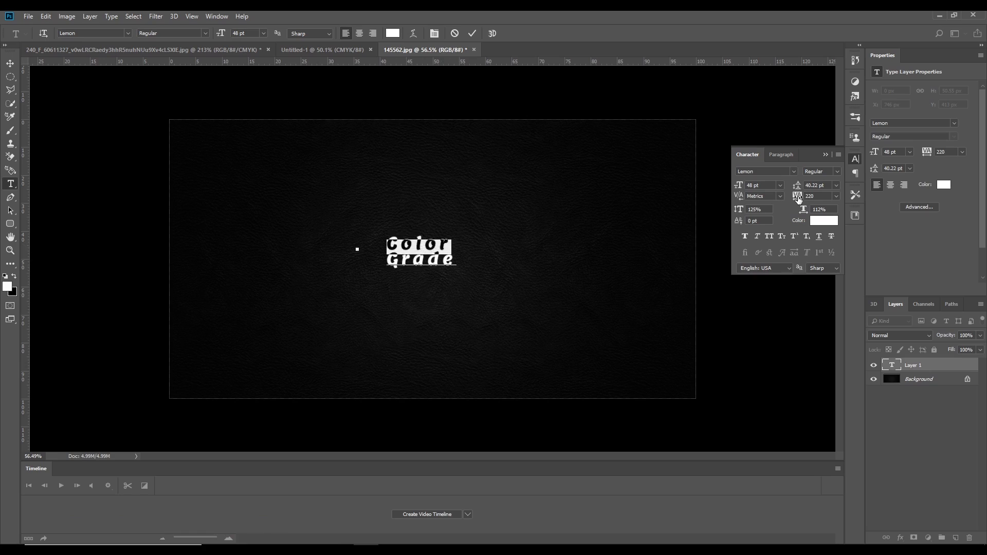
left_click_drag(798, 199, 802, 200)
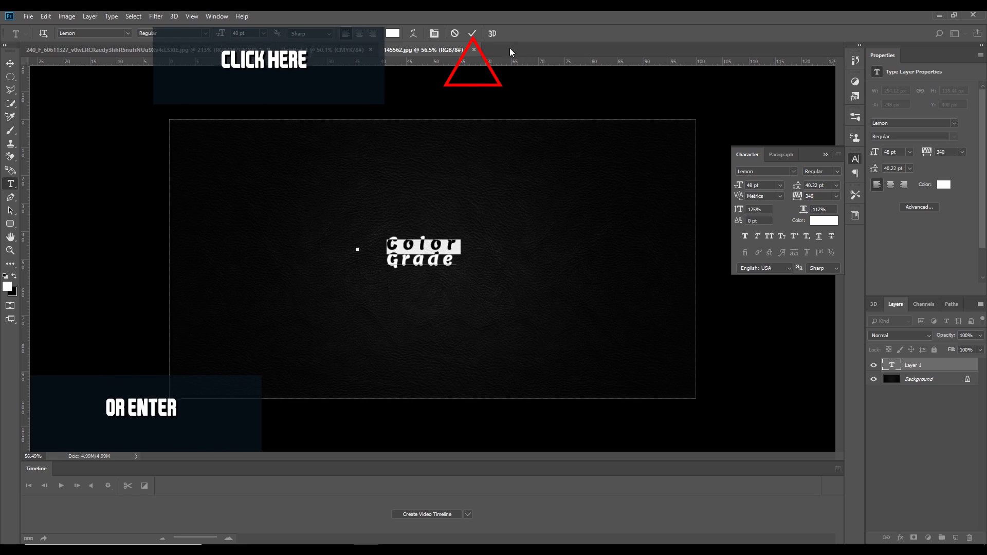
left_click(471, 32)
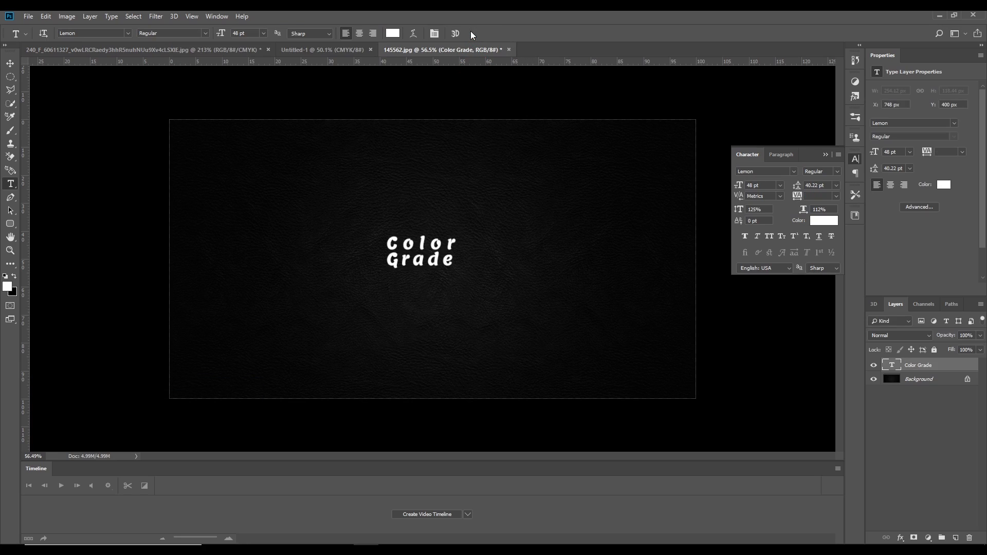
Center the Color Grade text vertically and horizontally on the Background layer.
left_click(930, 380, "shift")
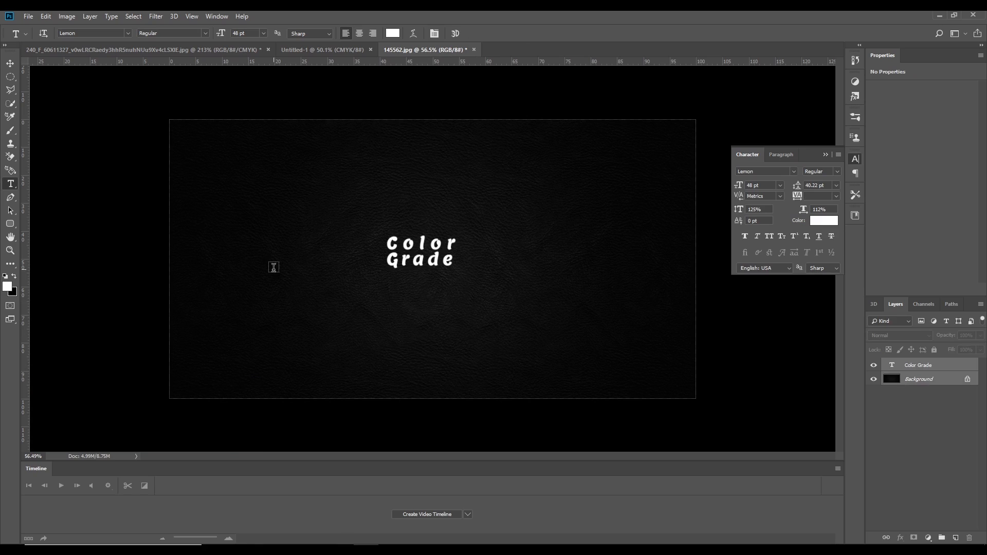
left_click(9, 63)
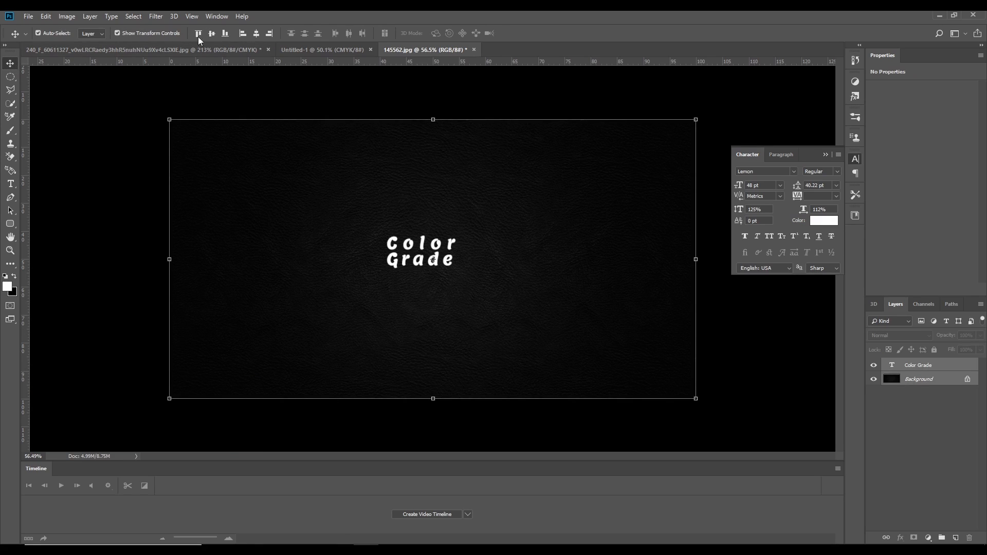
left_click(210, 34)
left_click(256, 32)
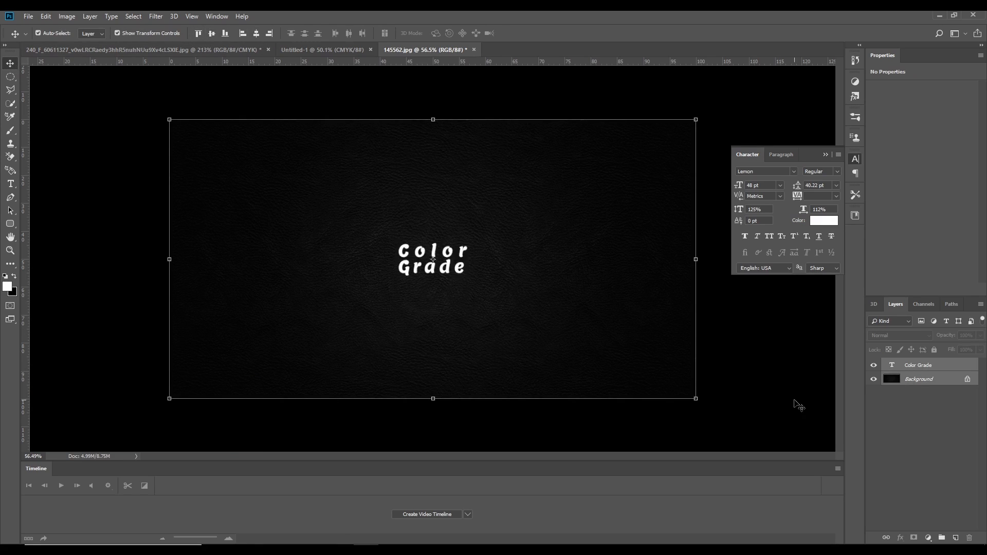
left_click(922, 408)
Add a Stroke effect to the Color Grade text layer with a size of 12 px.
left_click(927, 366)
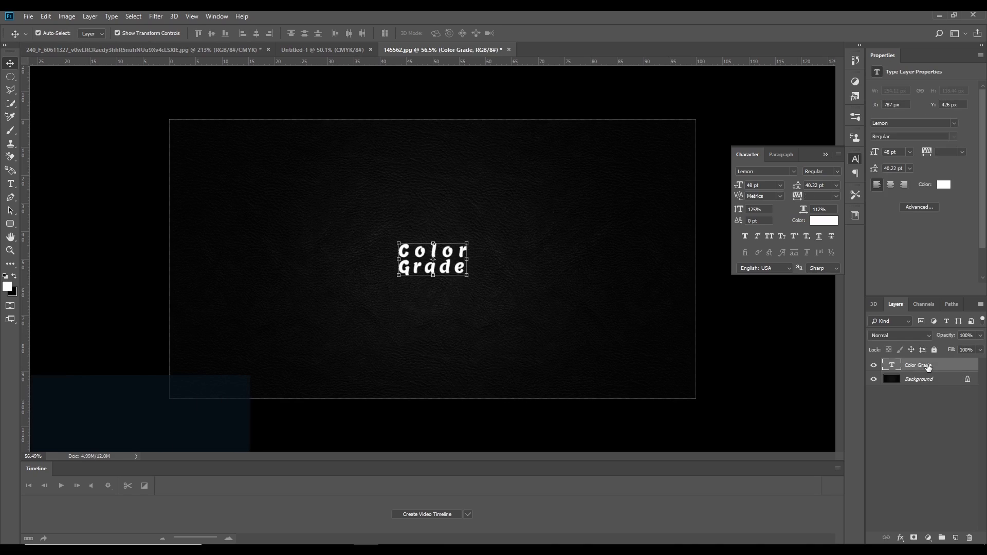
right_click(943, 366)
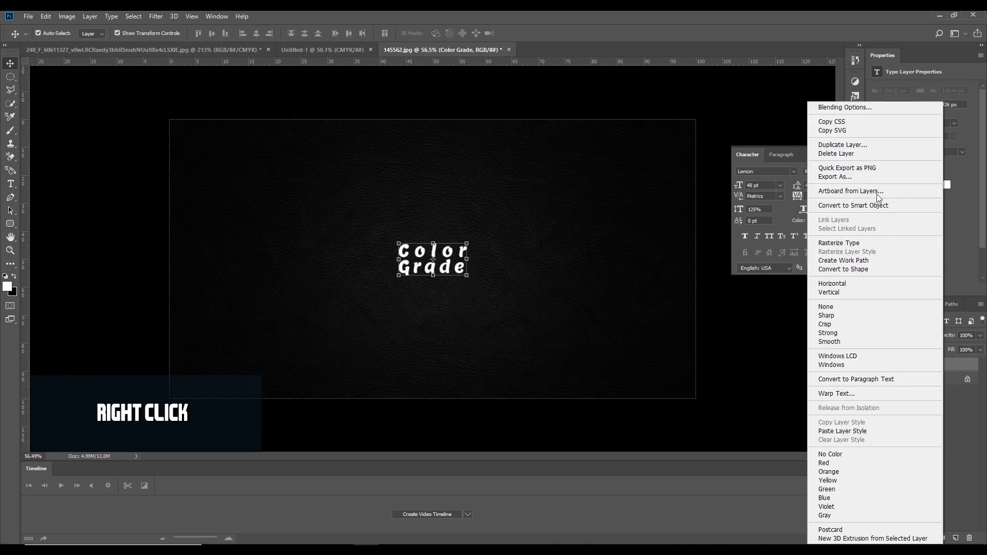
left_click(864, 105)
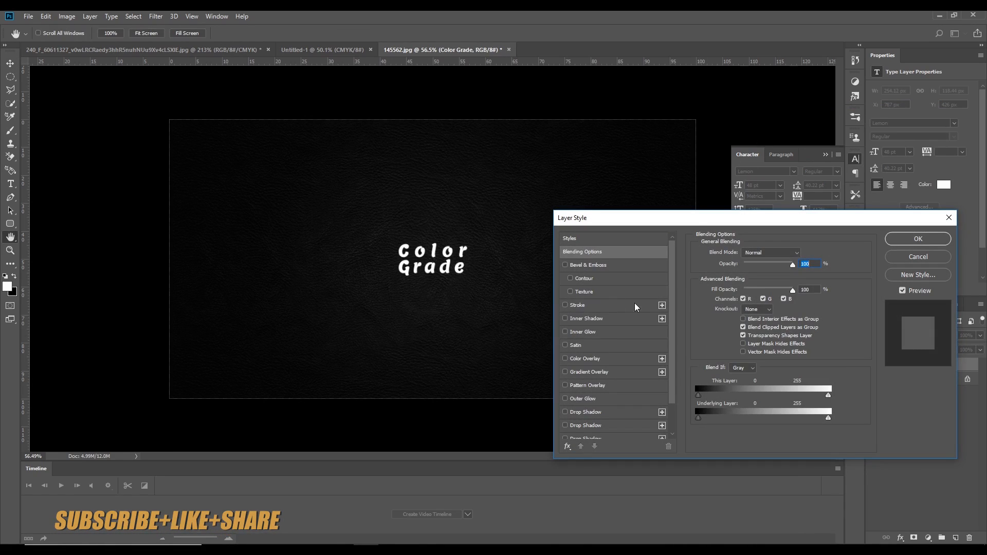
left_click(605, 304)
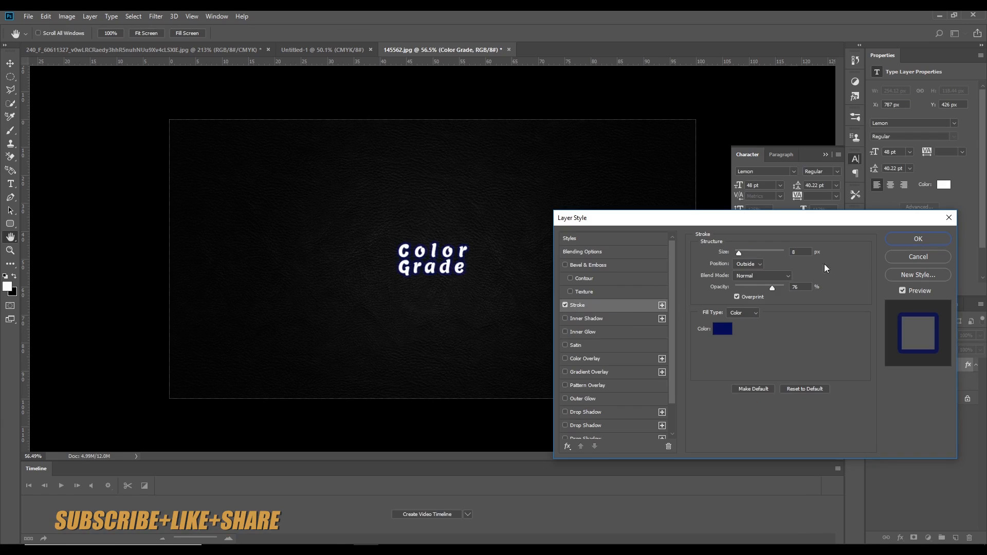
left_click_drag(735, 254, 741, 254)
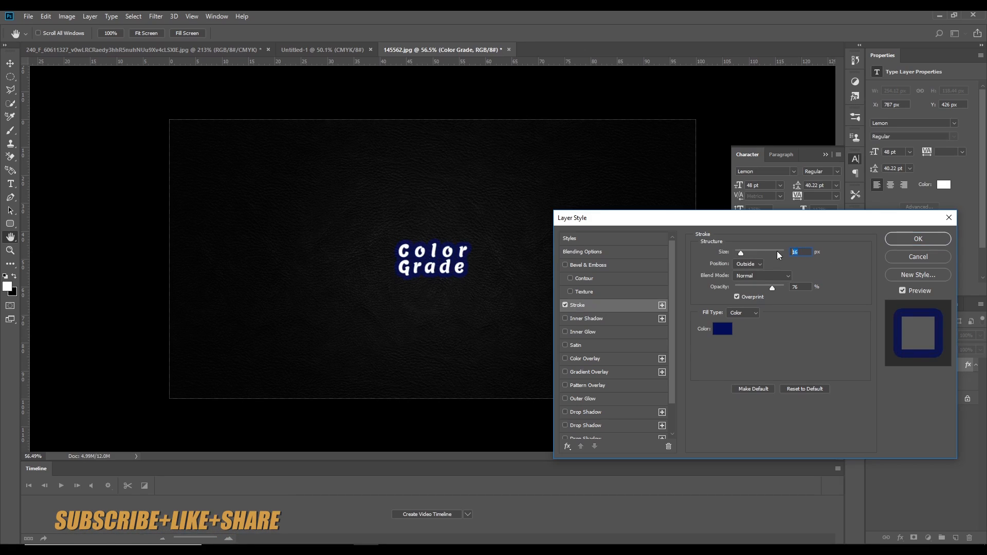
type("12")
Apply the stroke with Outside position, Normal blend mode, 76% opacity, Overprint enabled and dark blue color #040a56.
left_click(750, 265)
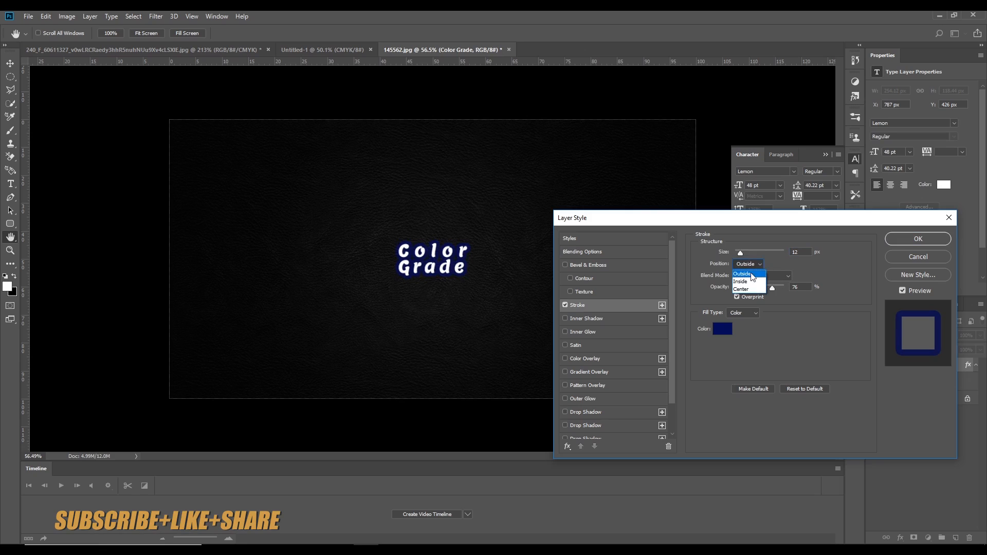
left_click(772, 277)
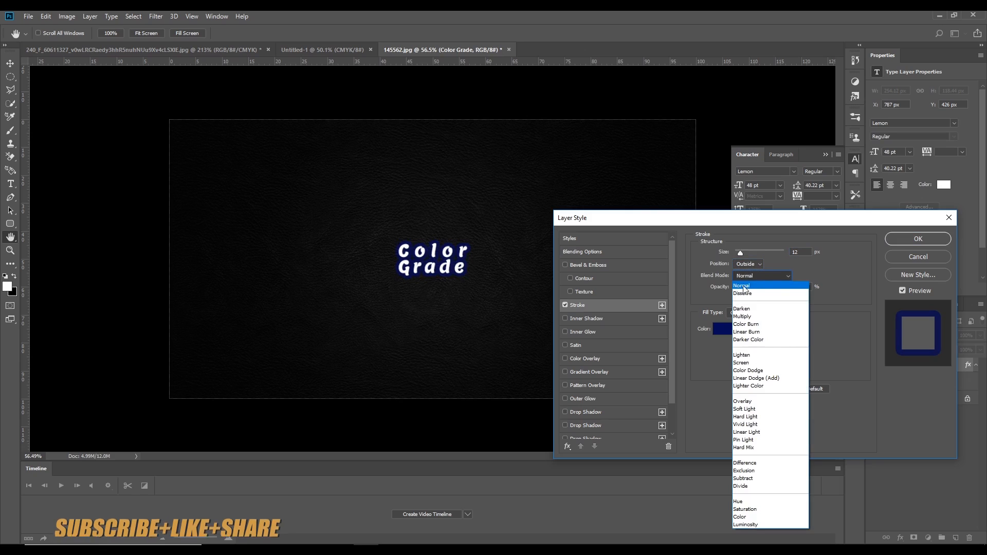
left_click(775, 288)
left_click(736, 297)
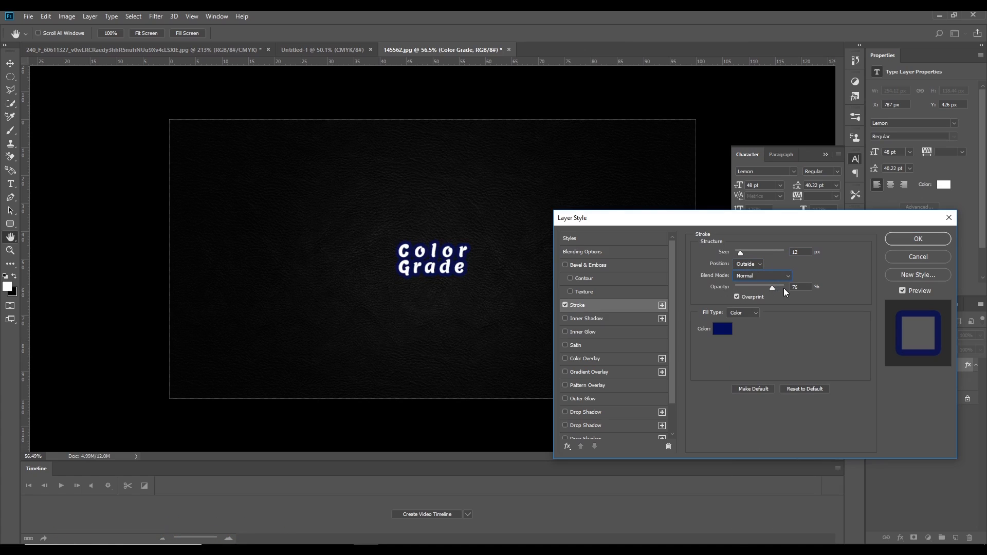
left_click(793, 287)
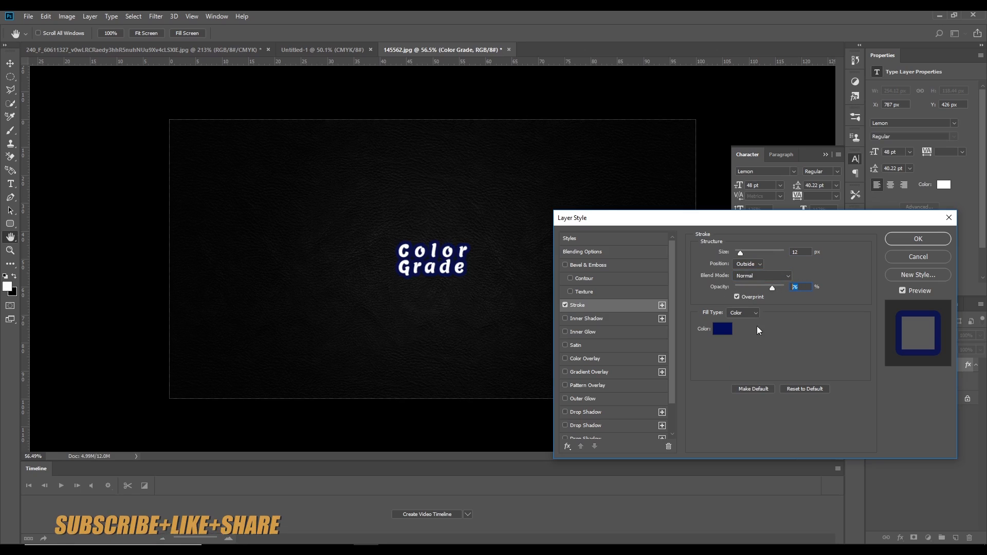
left_click(725, 328)
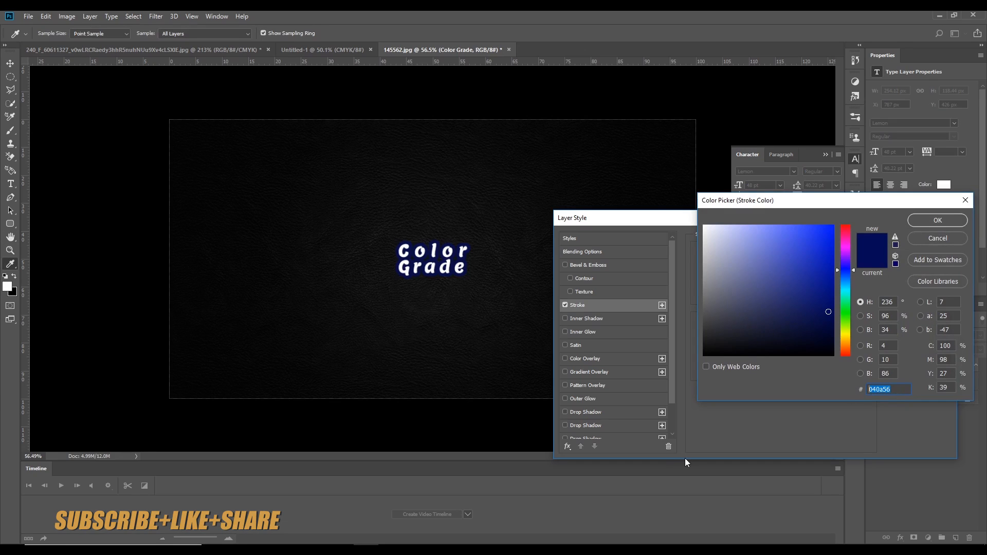
left_click(943, 221)
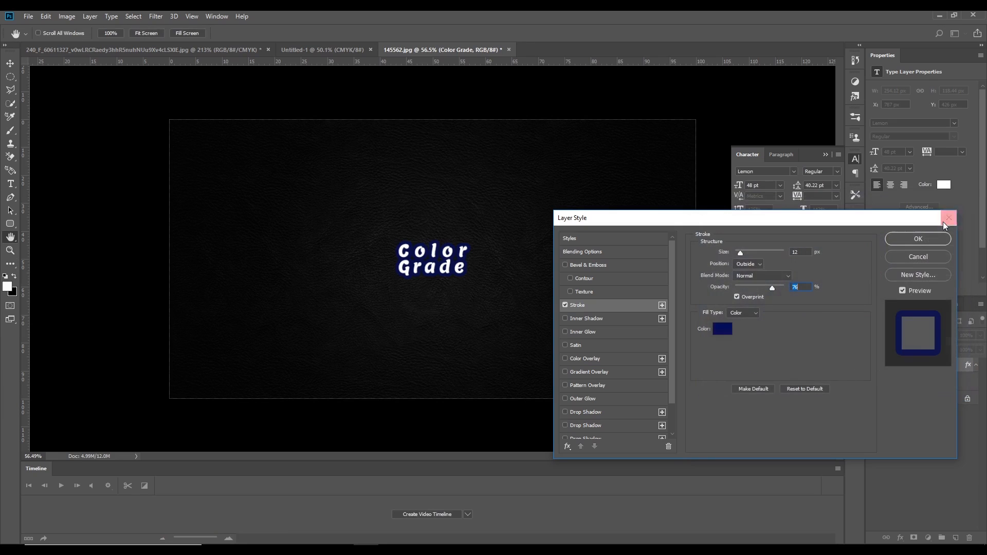
left_click(918, 238)
key("v")
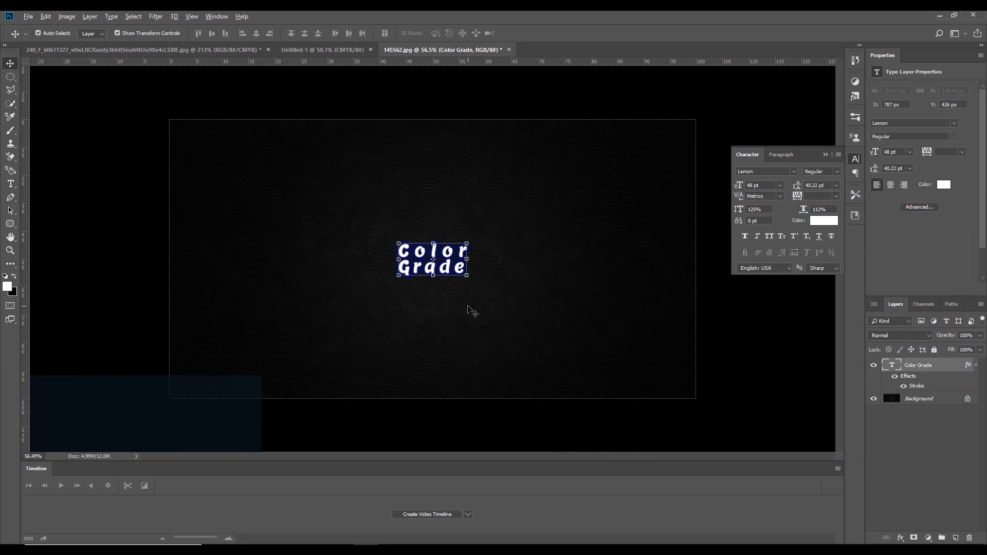
Reduce the stroke size of the Color Grade text layer to 10 px.
scroll(470, 311, "up", 1)
scroll(468, 307, "up", 7)
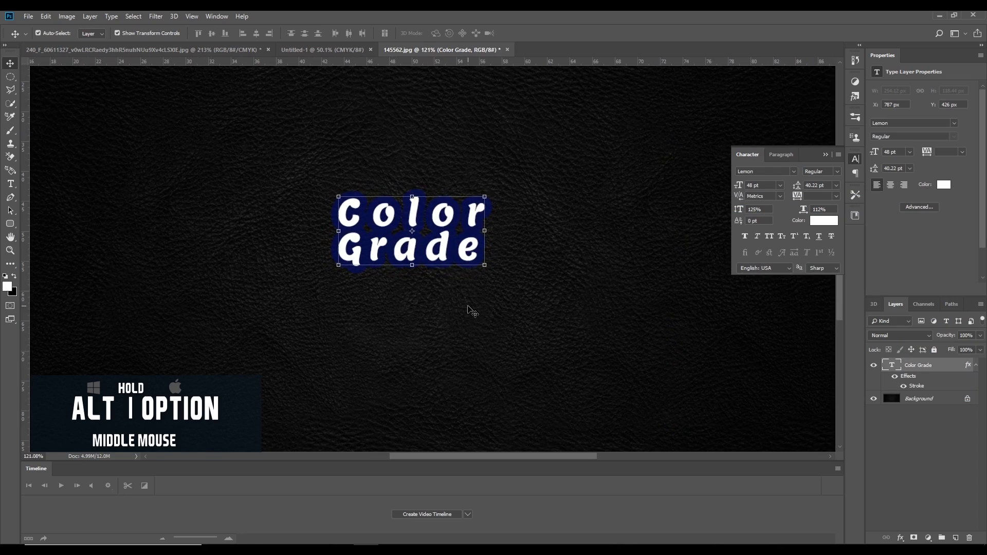
double_click(923, 388)
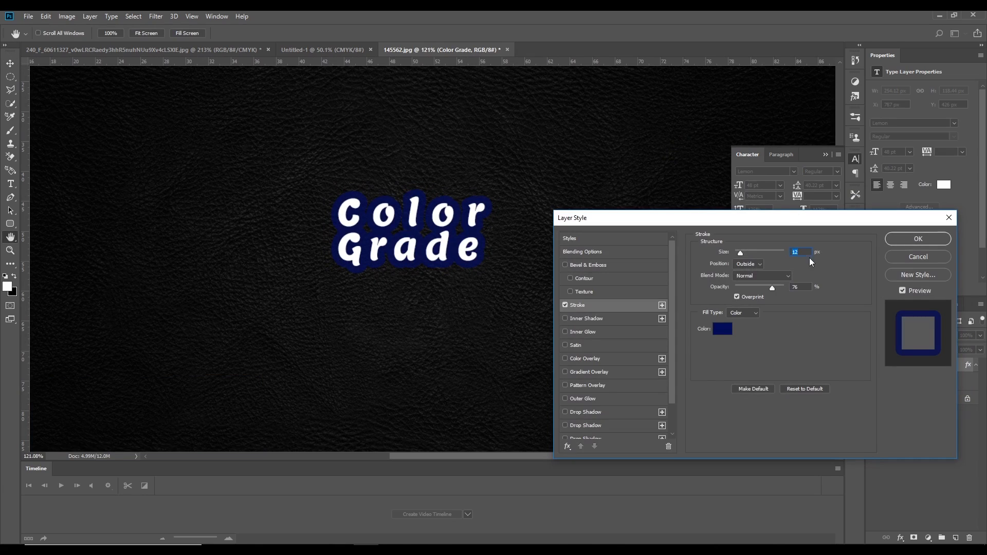
type("10")
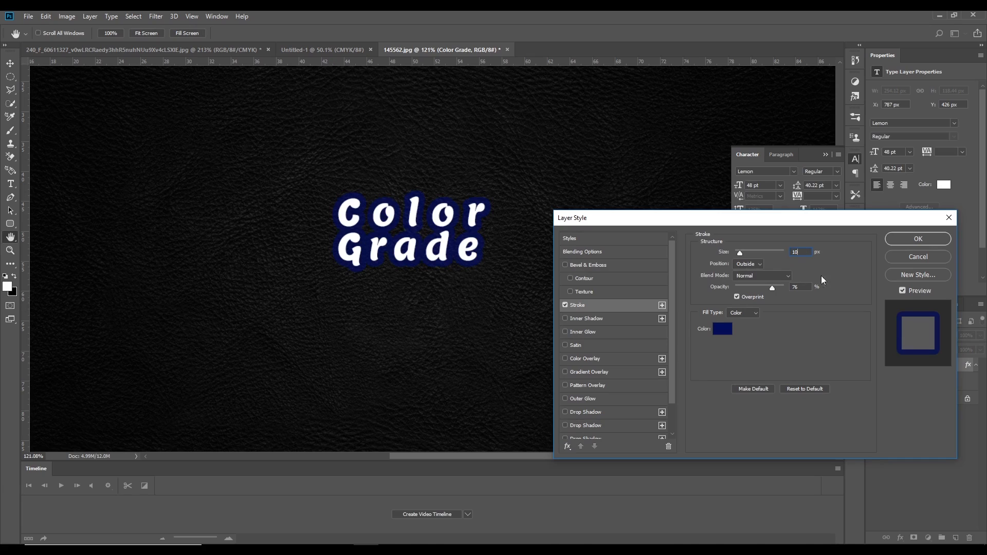
left_click(924, 238)
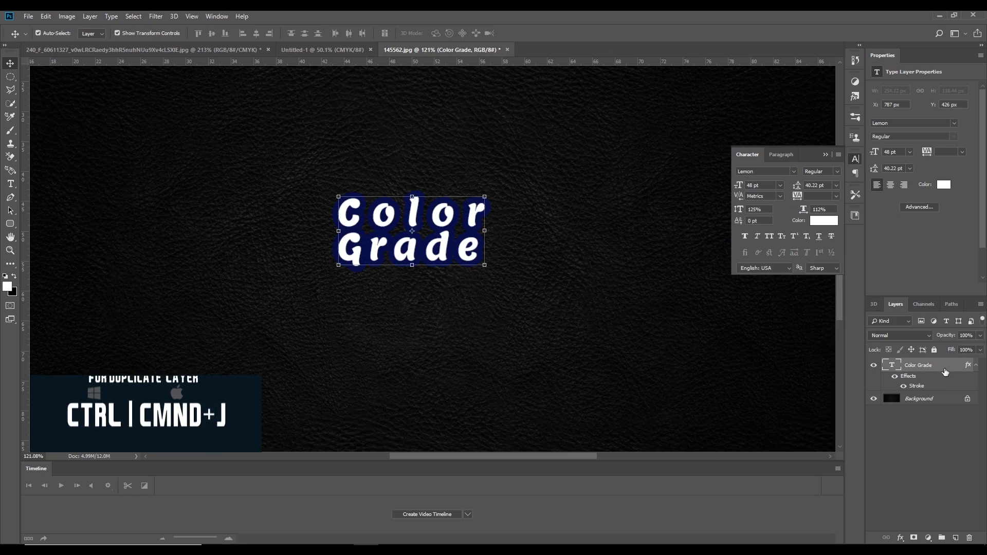
Duplicate the Color Grade text layer and open the Stroke settings of the lower, original Color Grade layer.
key("ctrl+j")
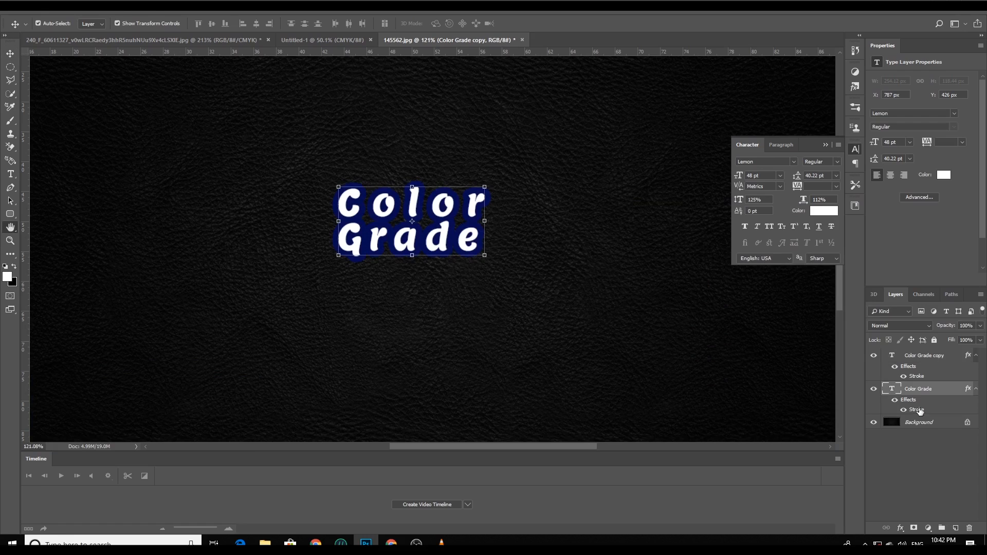
double_click(917, 386)
left_click_drag(740, 223, 756, 218)
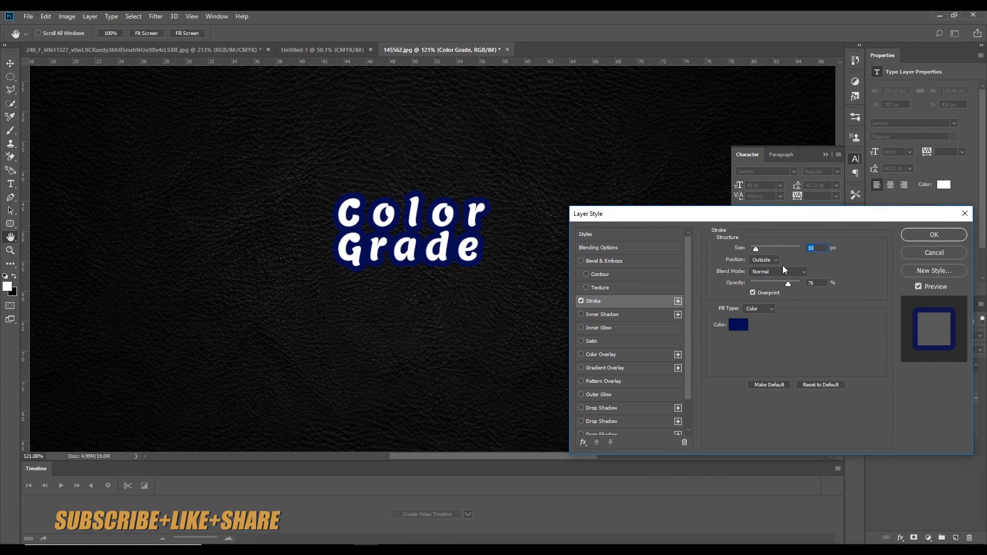
Try a bright orange stroke color on the lower Color Grade text layer.
left_click(741, 327)
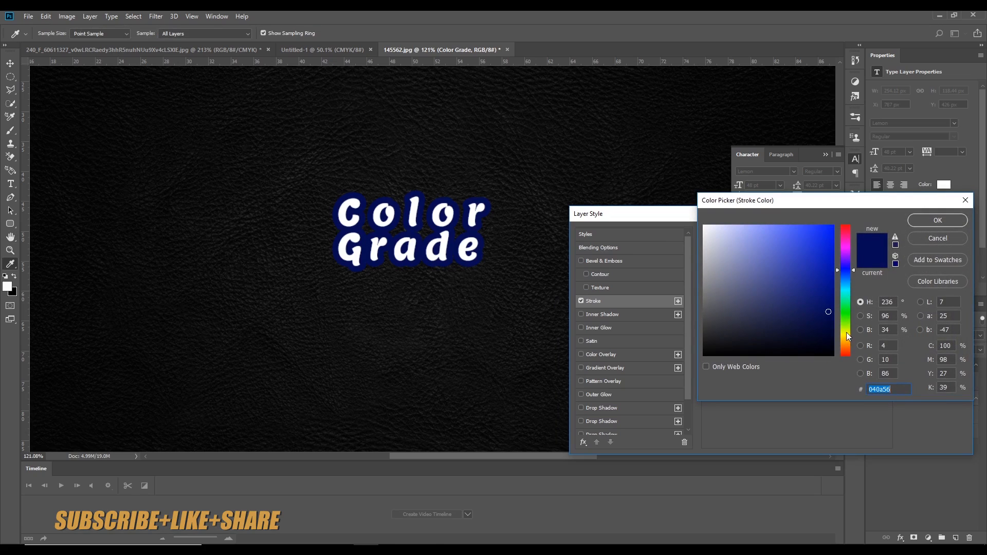
left_click_drag(846, 332, 843, 349)
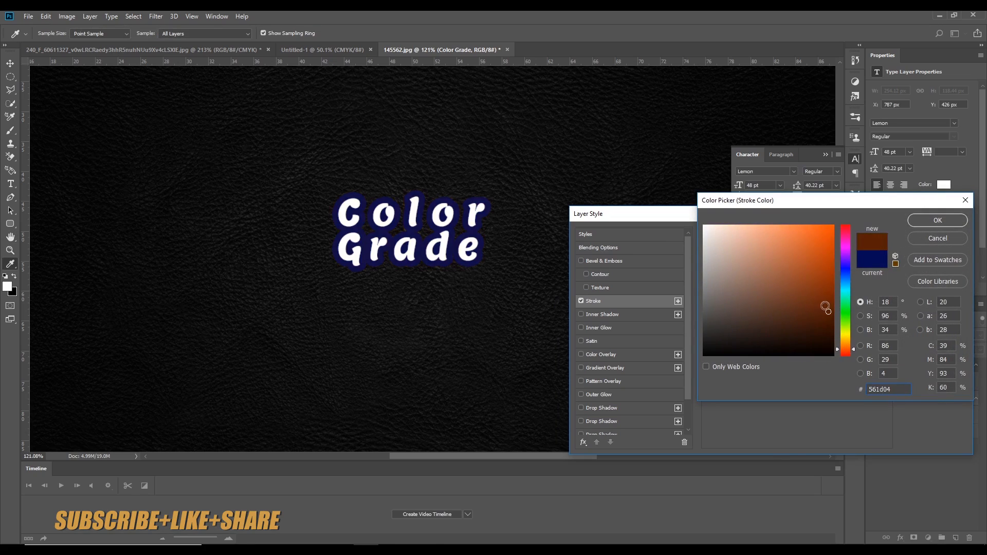
left_click_drag(826, 308, 822, 223)
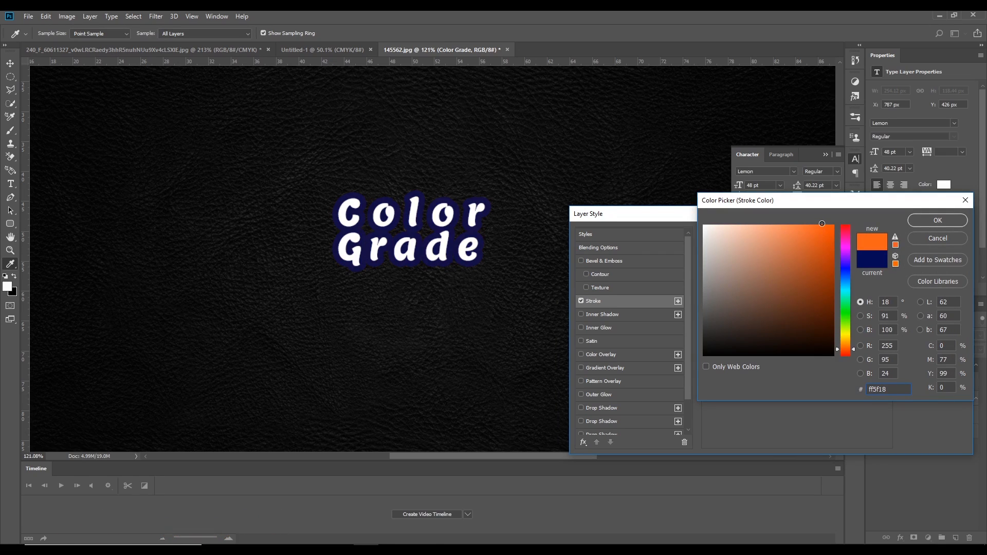
left_click(932, 218)
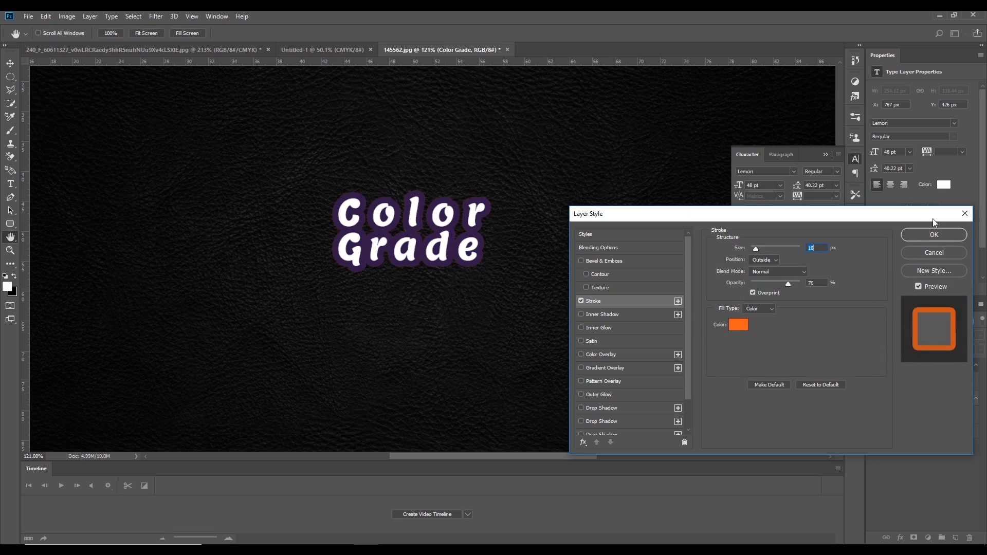
Set the stroke color of the lower Color Grade layer to medium blue #0186bd and apply the layer style.
left_click(745, 326)
left_click(846, 291)
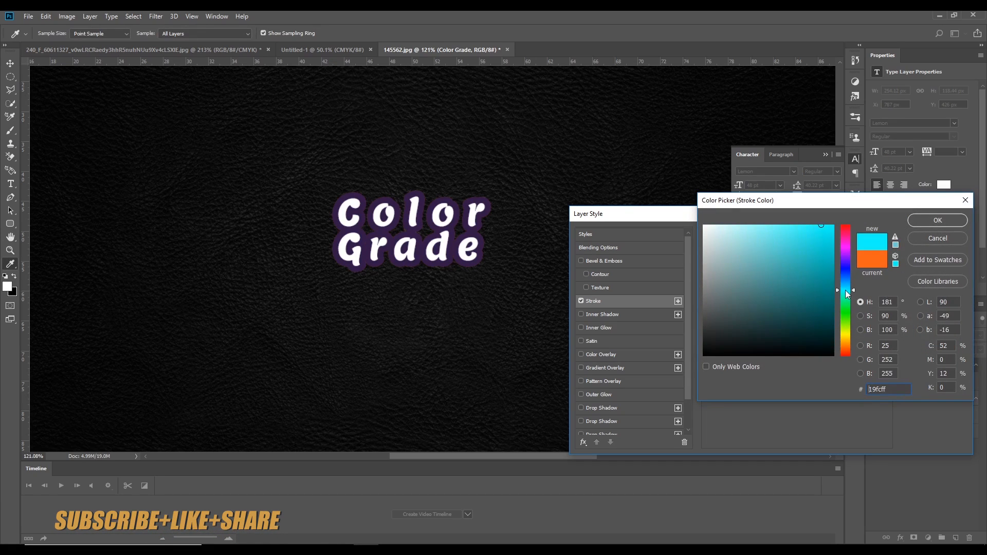
left_click_drag(823, 284, 825, 232)
left_click(847, 283)
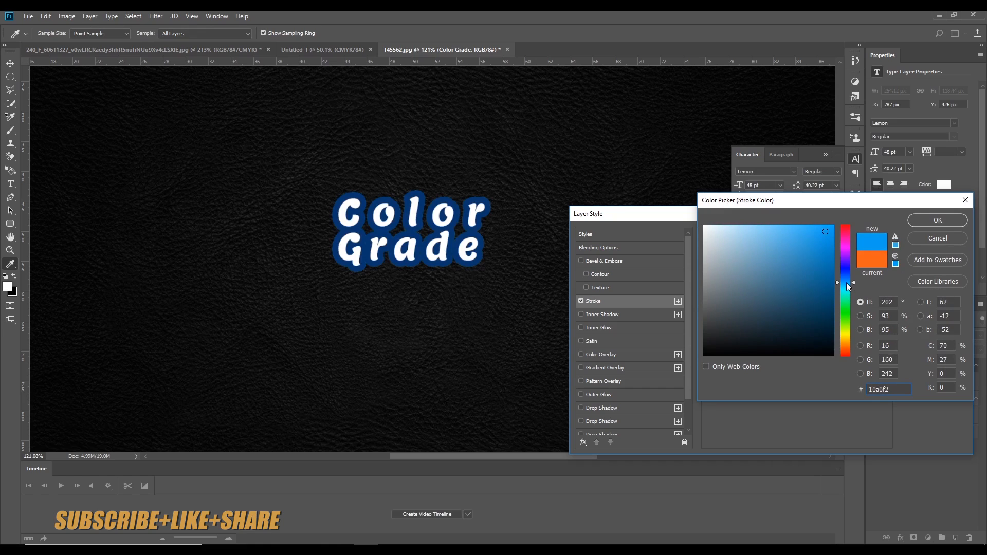
left_click(846, 284)
mouse_move(824, 252)
left_mouse_down()
mouse_move(828, 268)
mouse_move(834, 260)
left_mouse_up()
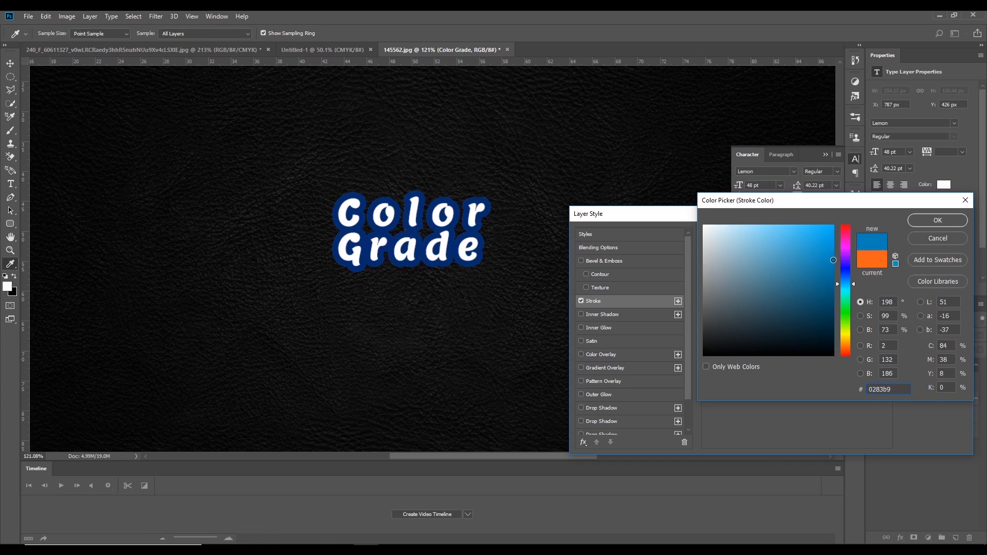
left_click(933, 224)
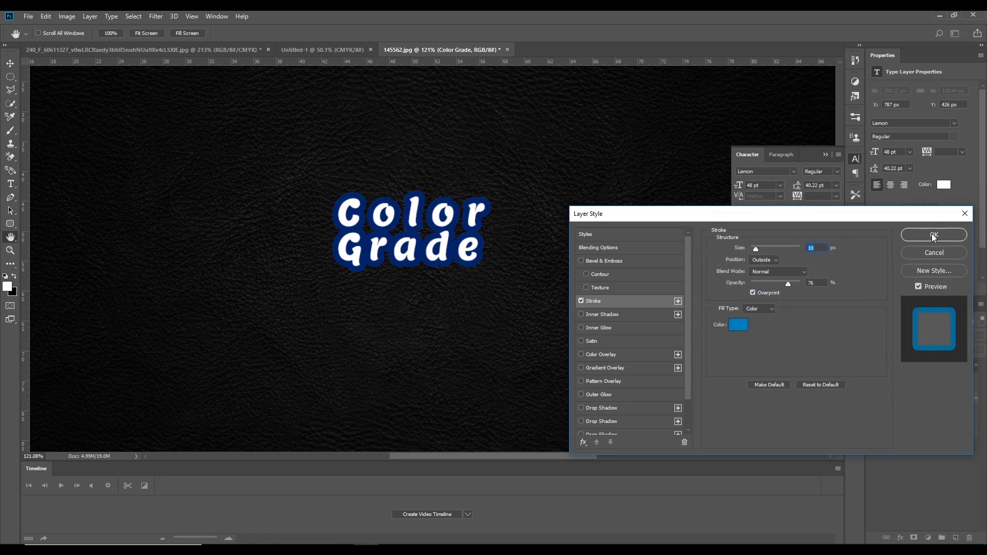
left_click(932, 236)
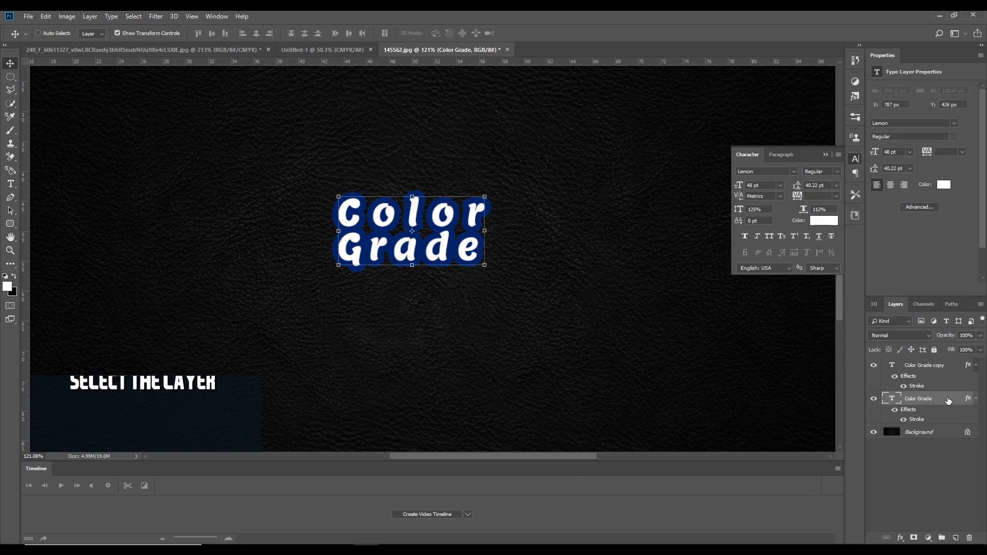
Nudge the lower Color Grade layer right and slightly up with Free Transform, to X 794 px and Y 425 px.
key("ctrl+t")
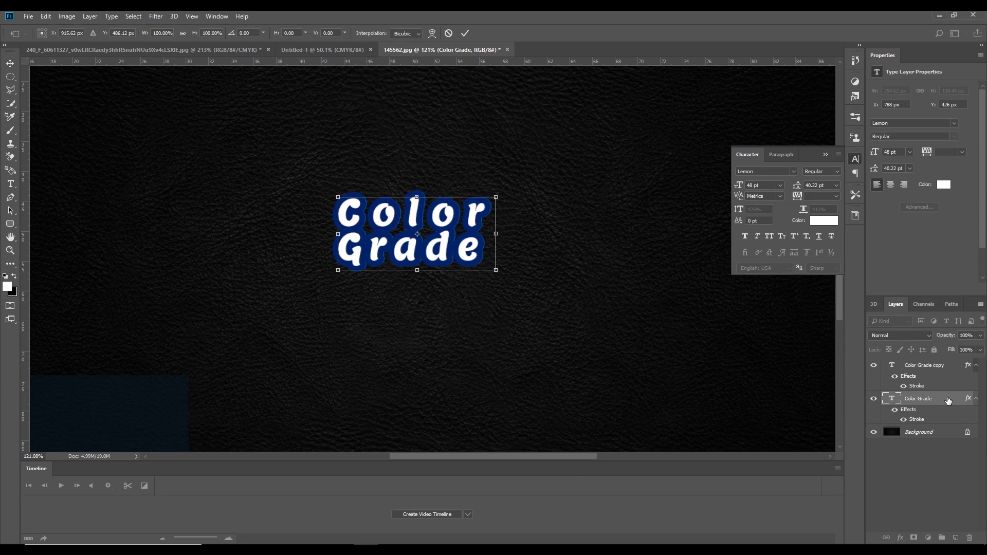
key("Right")
key("Right")
key("Right")
key("Right")
key("Right")
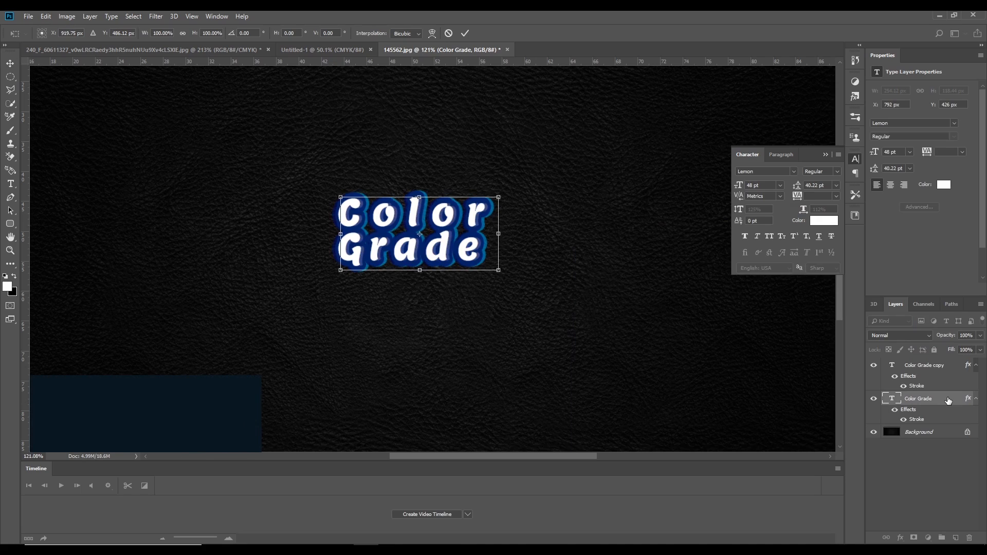
key("Up")
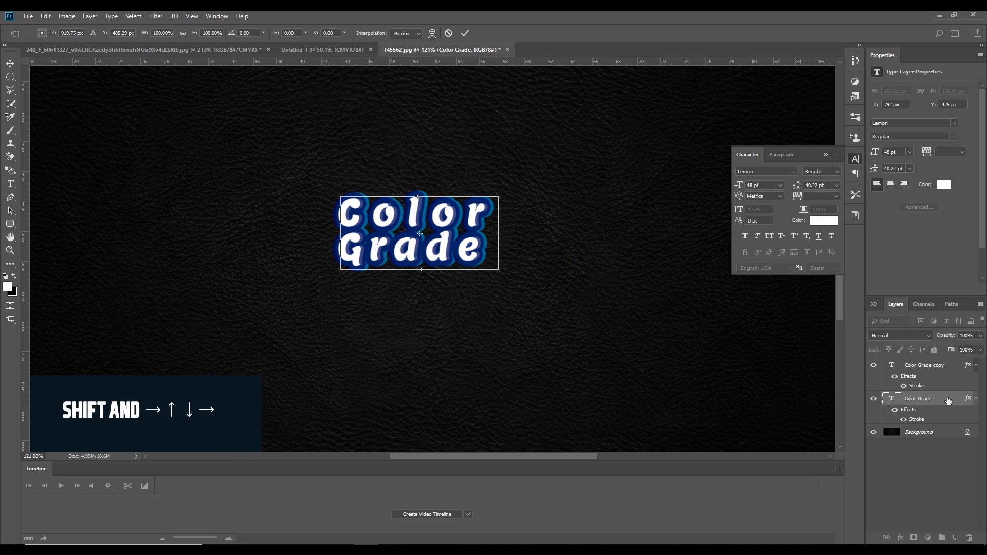
key("Right")
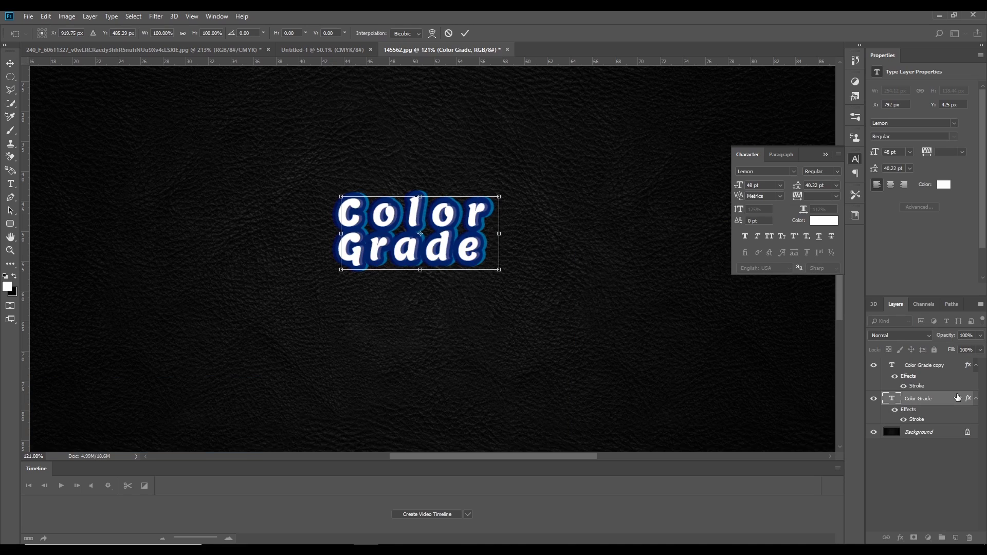
key("Right")
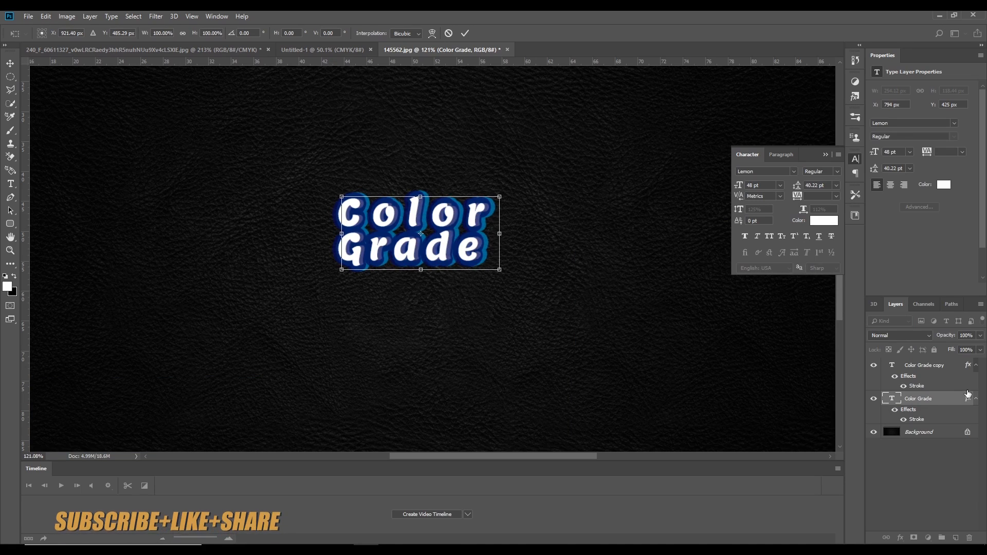
left_click(465, 33)
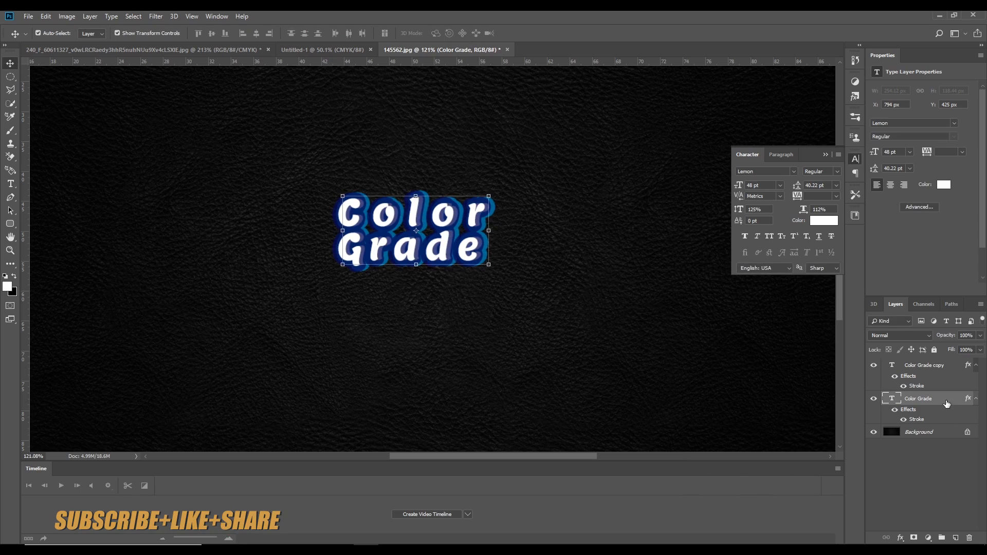
Brighten the stroke color of the lower Color Grade layer to a vivid sky blue.
key("h")
double_click(920, 419)
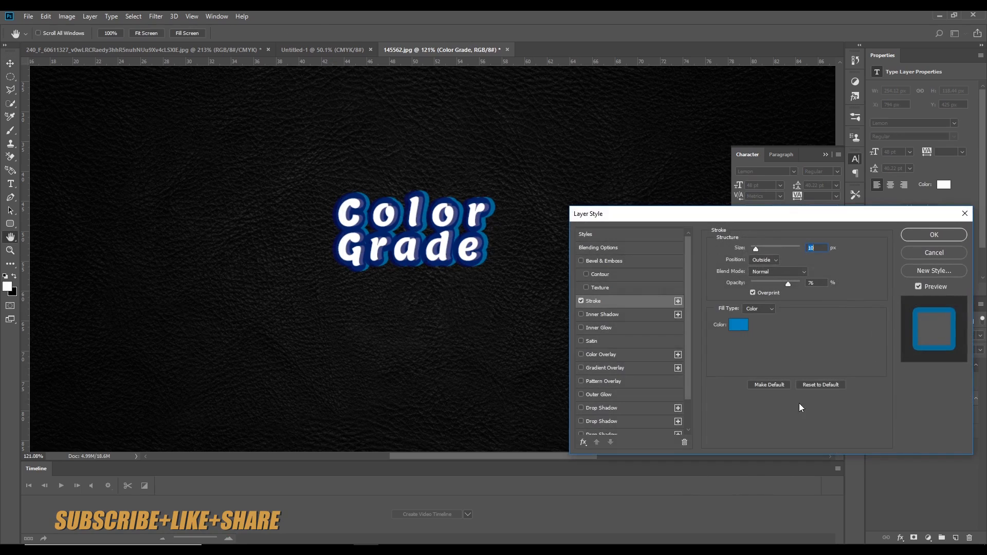
left_click(747, 327)
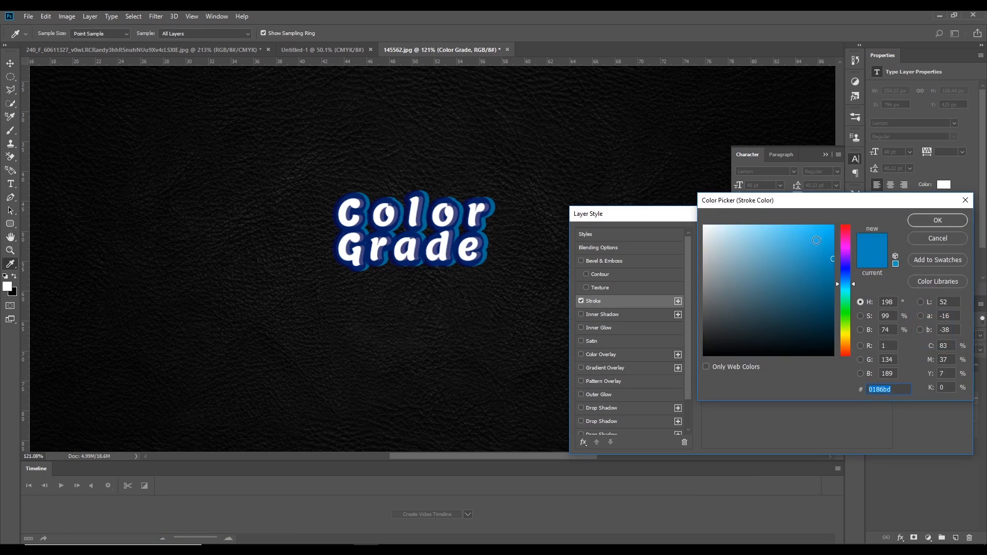
left_click(809, 234)
left_click(803, 230)
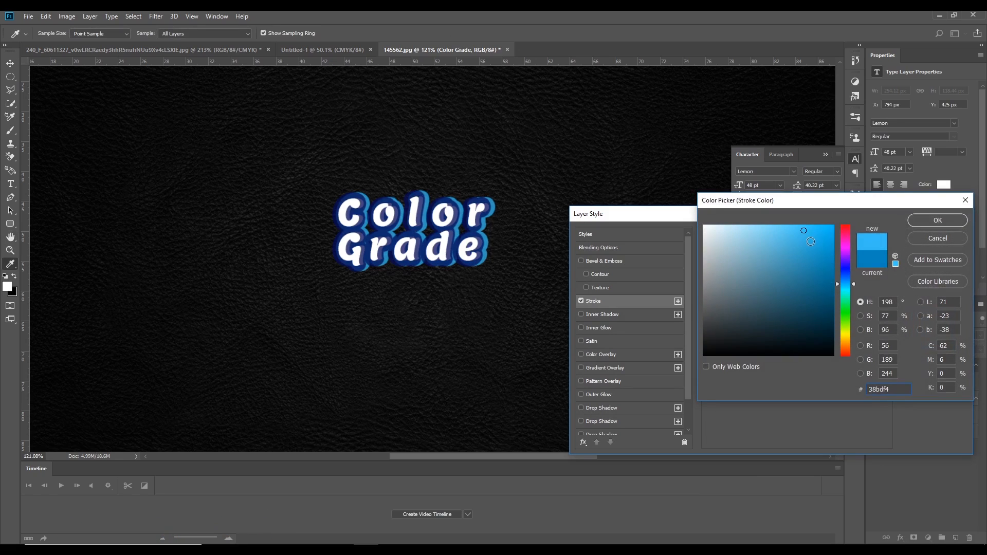
mouse_move(811, 242)
left_mouse_down()
mouse_move(795, 224)
mouse_move(832, 217)
left_mouse_up()
left_click(937, 220)
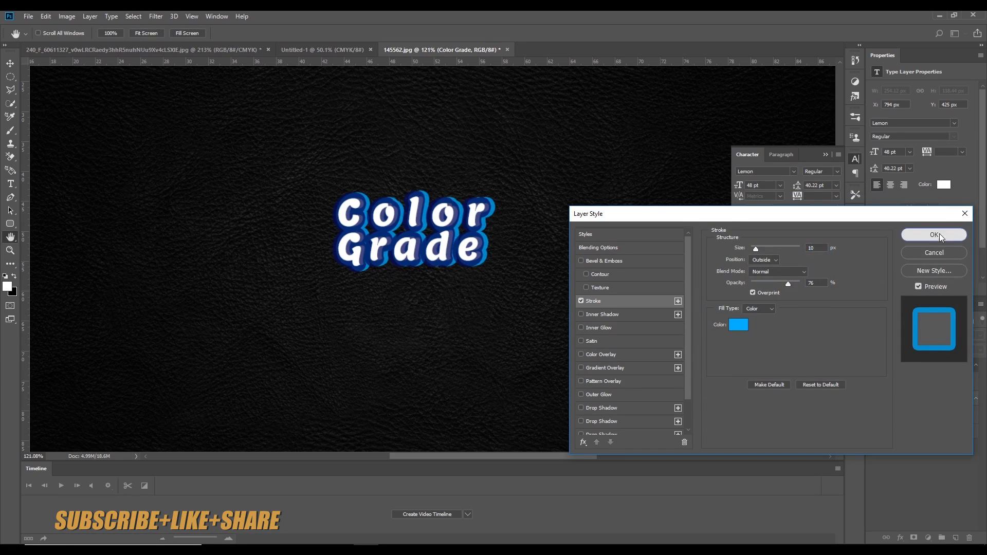
left_click(940, 233)
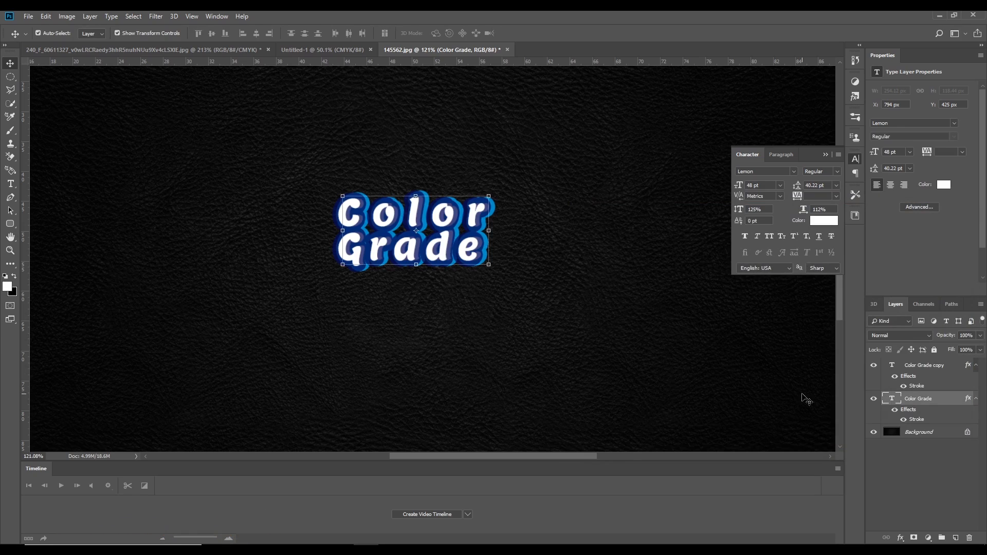
Duplicate the Color Grade copy layer and place the duplicate directly above the Background layer.
left_click(935, 369)
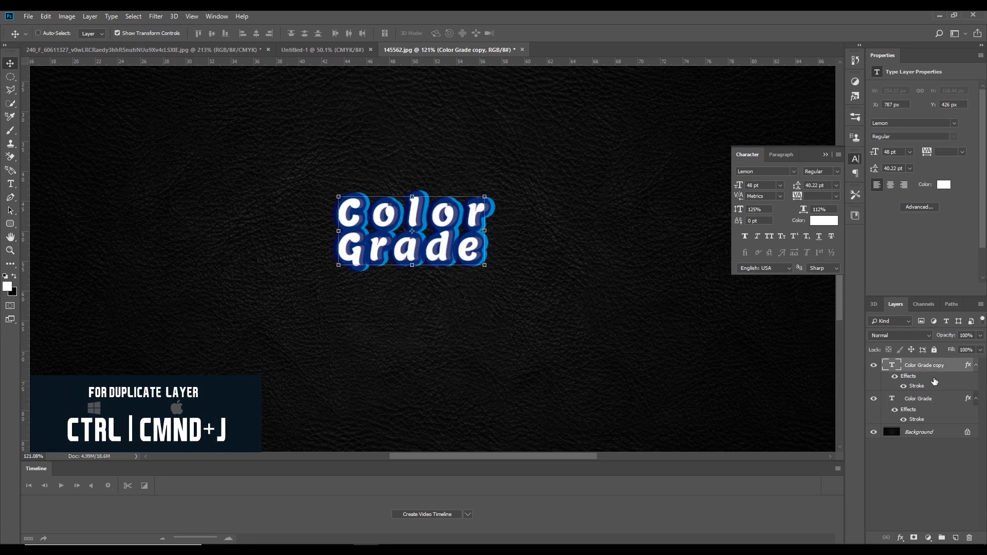
key("ctrl+j")
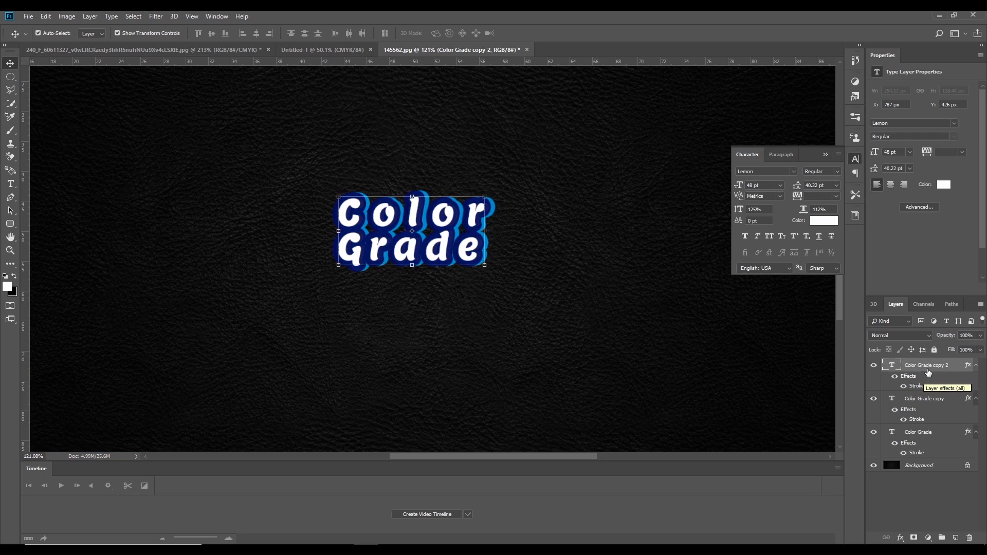
left_click_drag(928, 372, 952, 431)
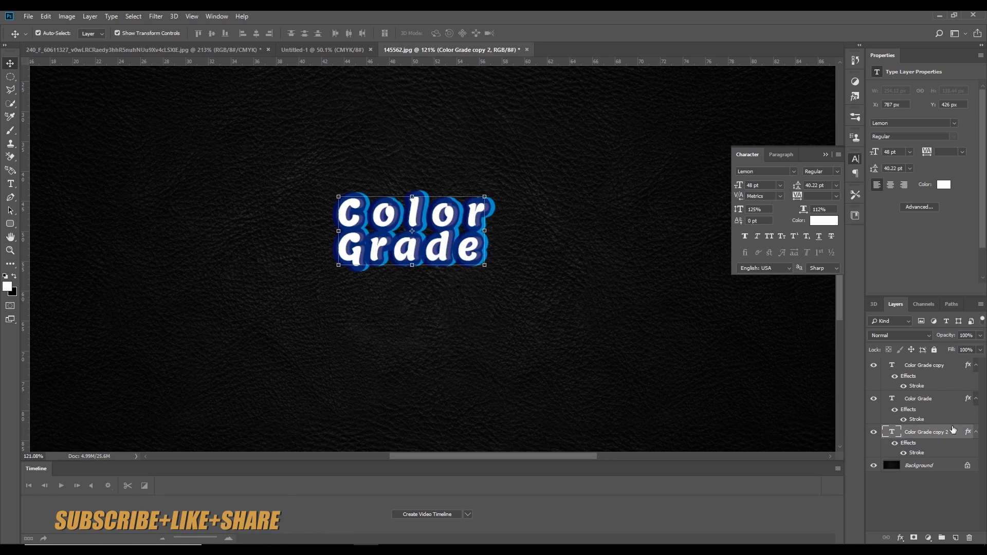
Collapse the effects lists of the three Color Grade text layers and combine the layers into one group.
left_click(976, 366)
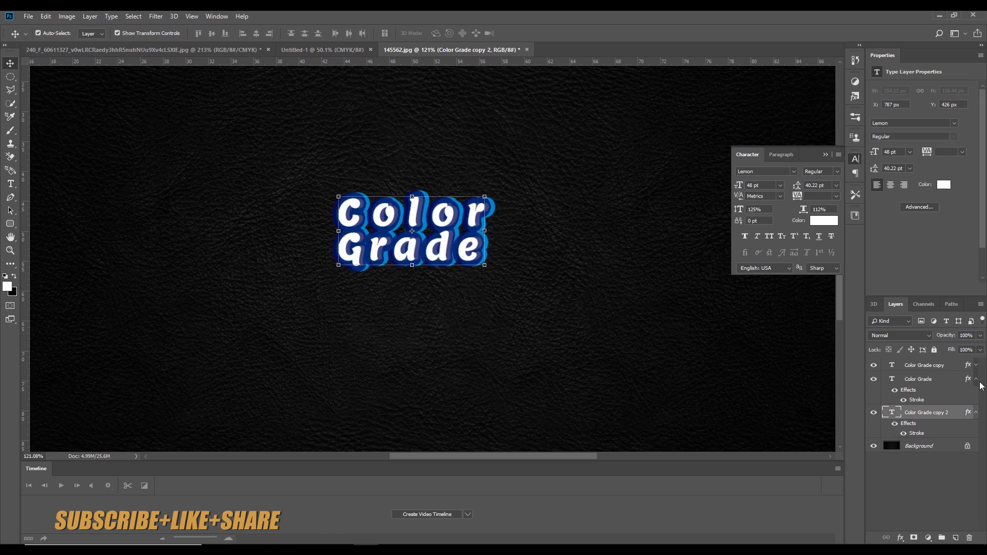
left_click(976, 380)
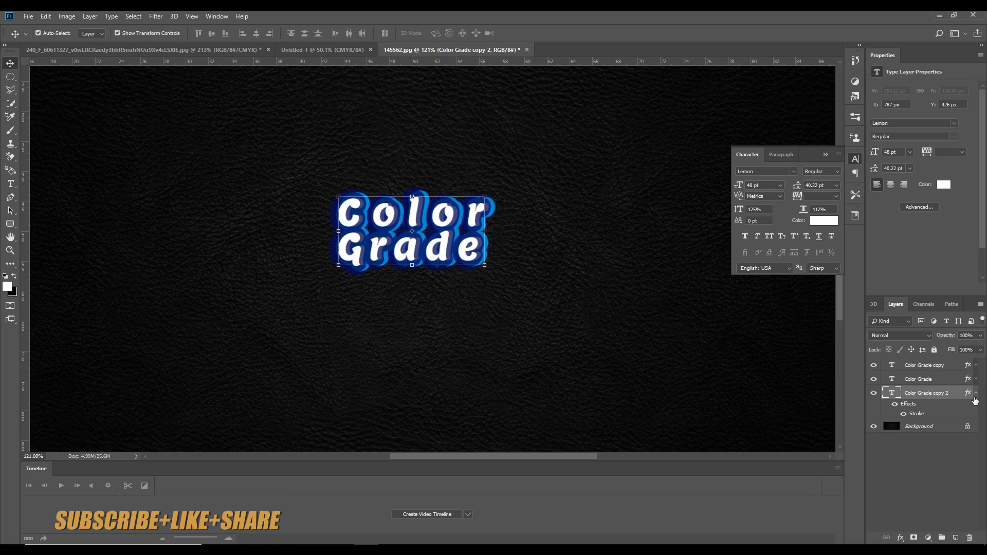
left_click(976, 394)
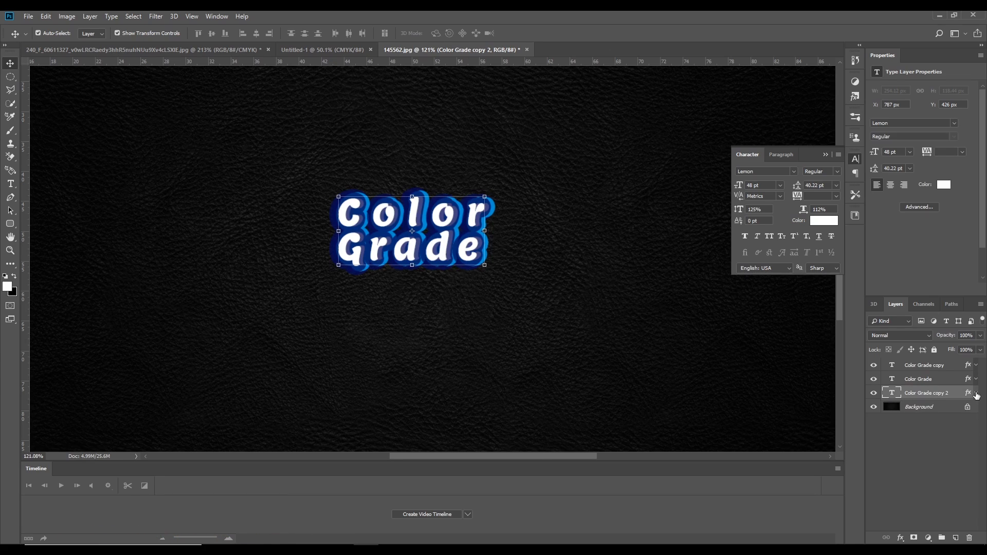
left_click(938, 366)
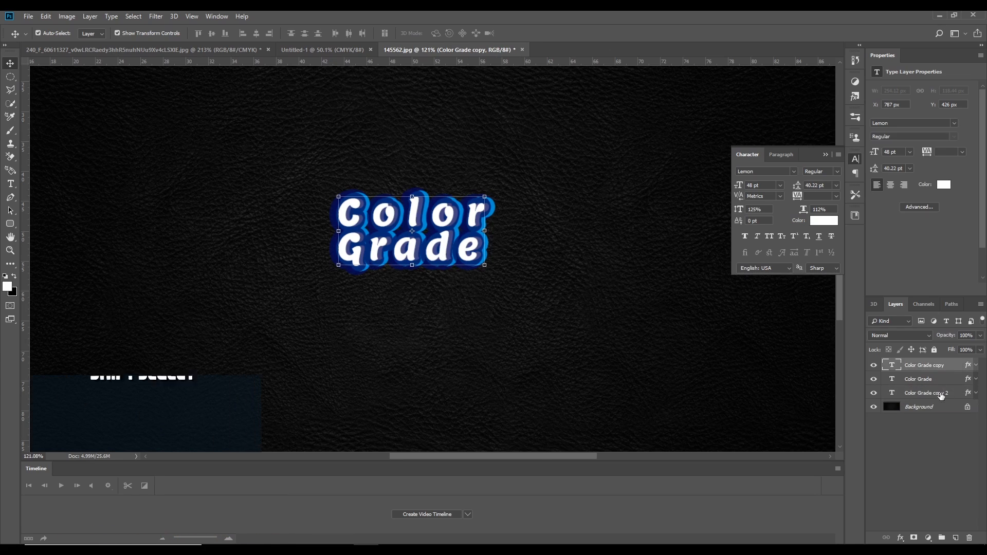
left_click(941, 395, "shift")
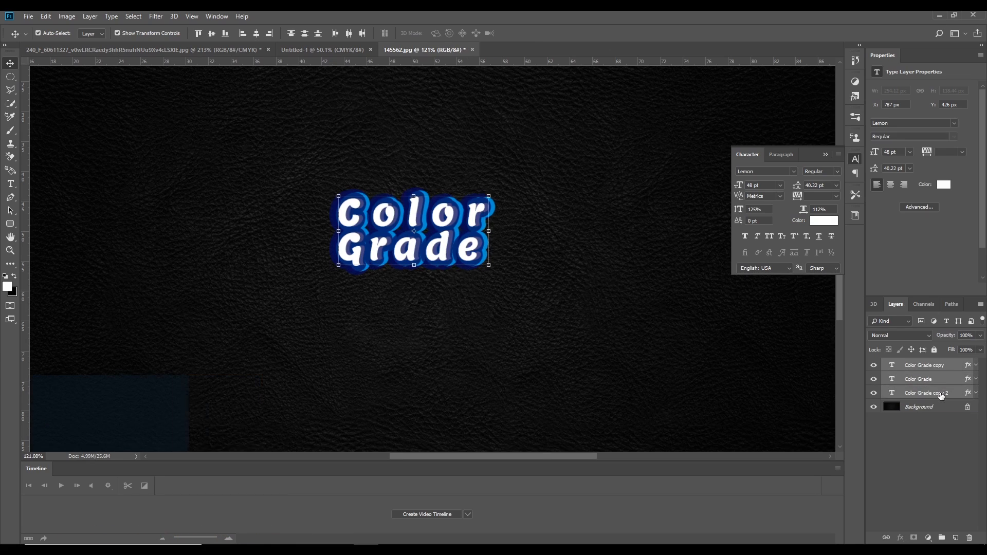
key("ctrl+g")
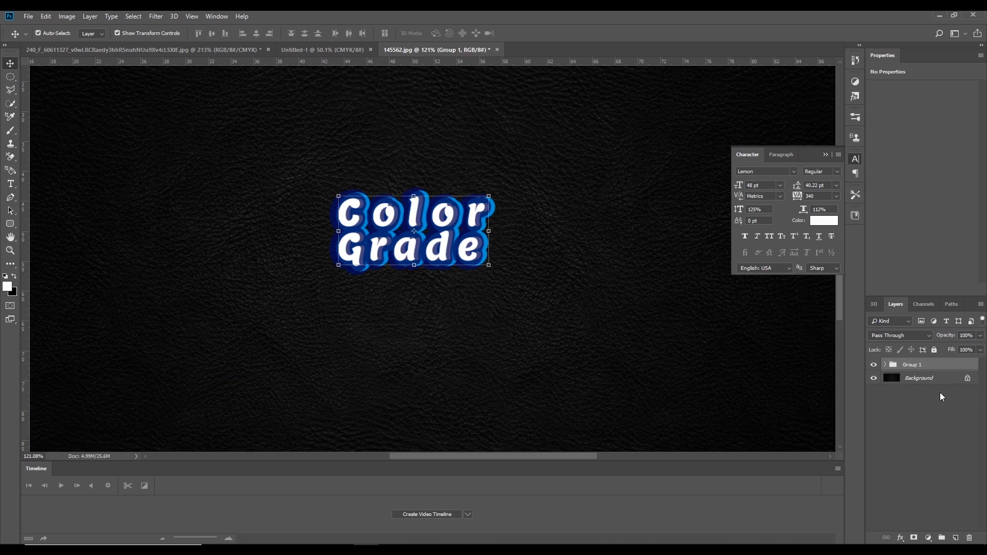
Add a white (#ffffff) stroke effect to Group 1 and set its size to 7 px.
left_click(900, 538)
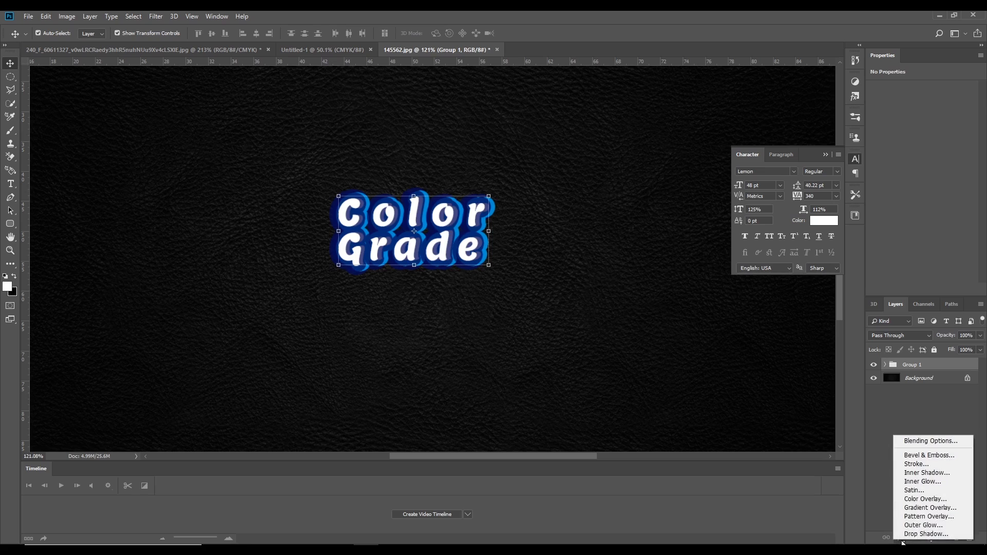
left_click(951, 464)
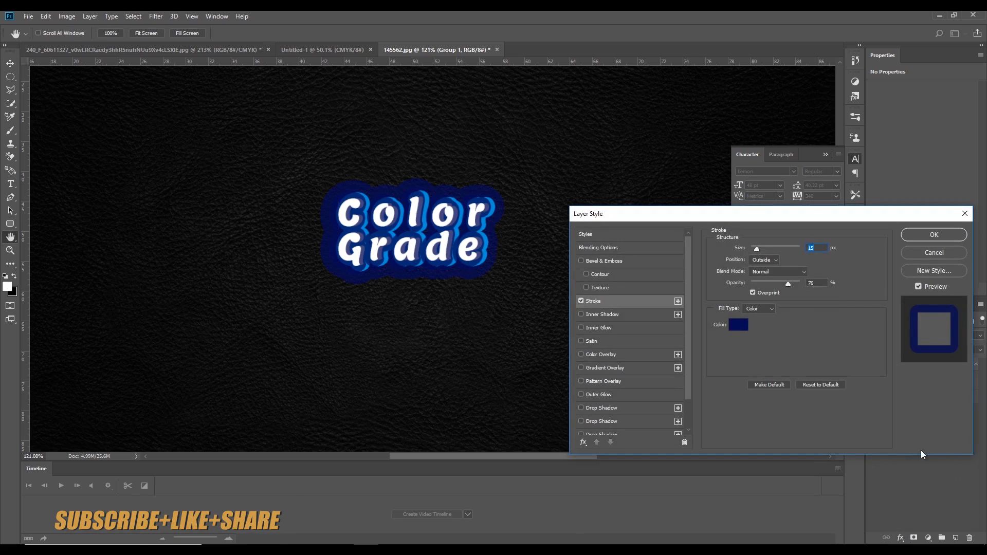
left_click(742, 325)
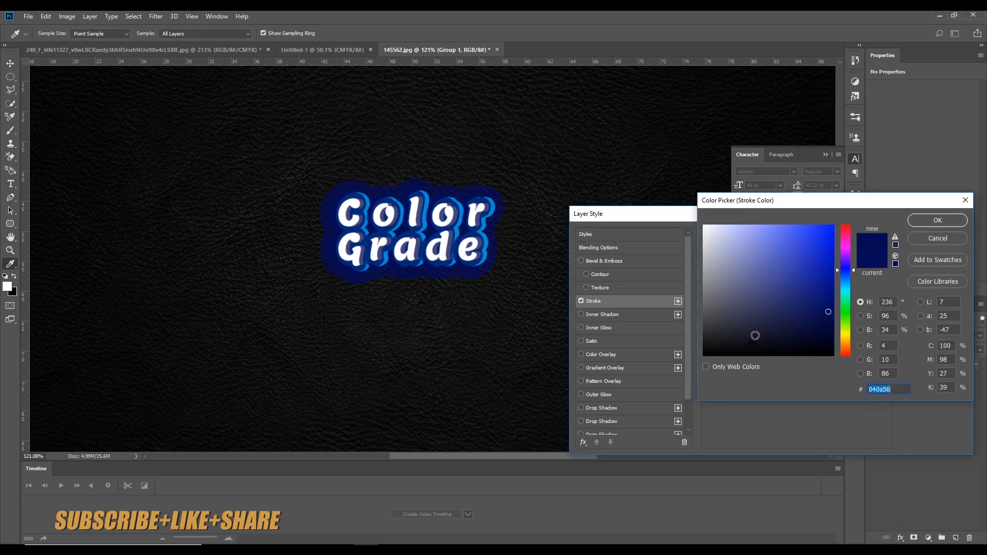
left_click_drag(719, 269, 665, 204)
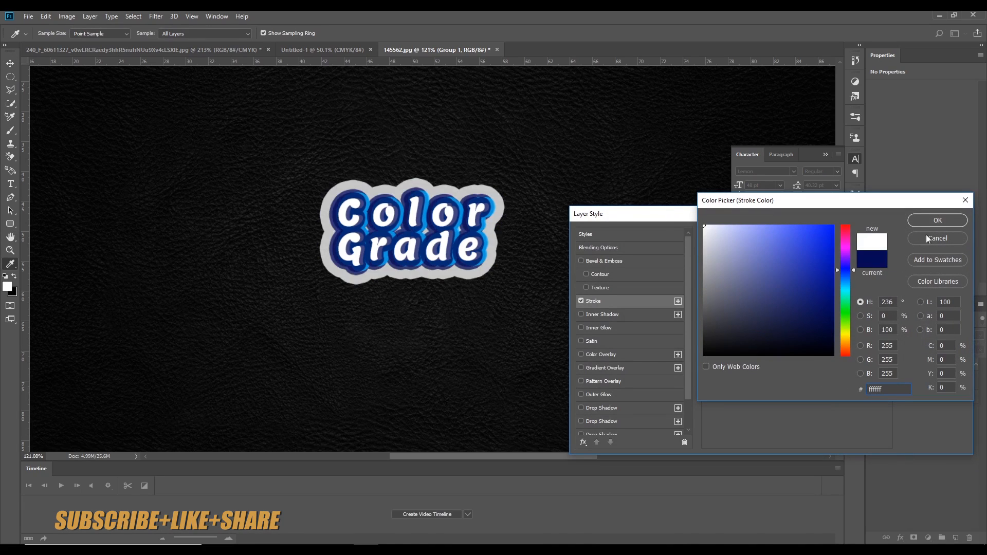
left_click(938, 220)
left_click(756, 249)
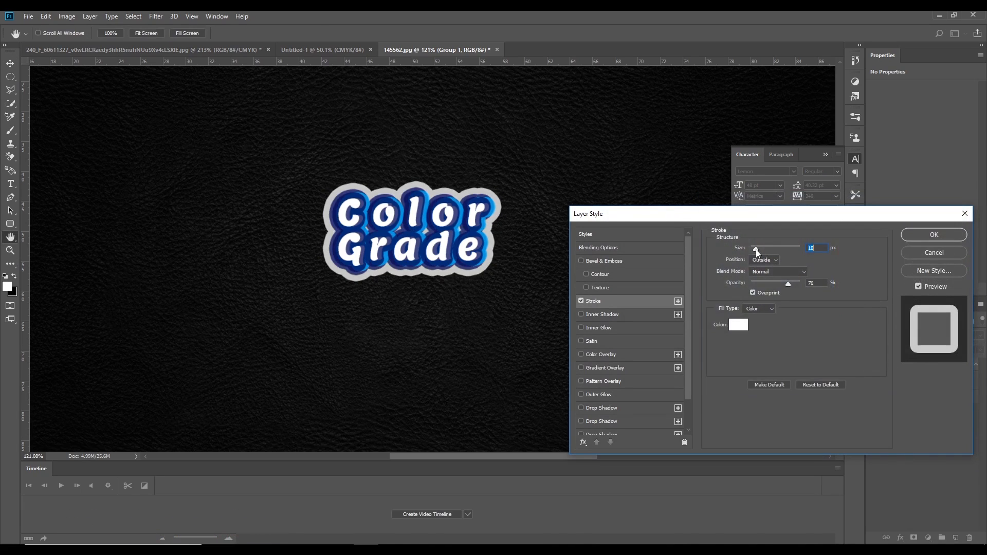
left_click_drag(756, 249, 754, 248)
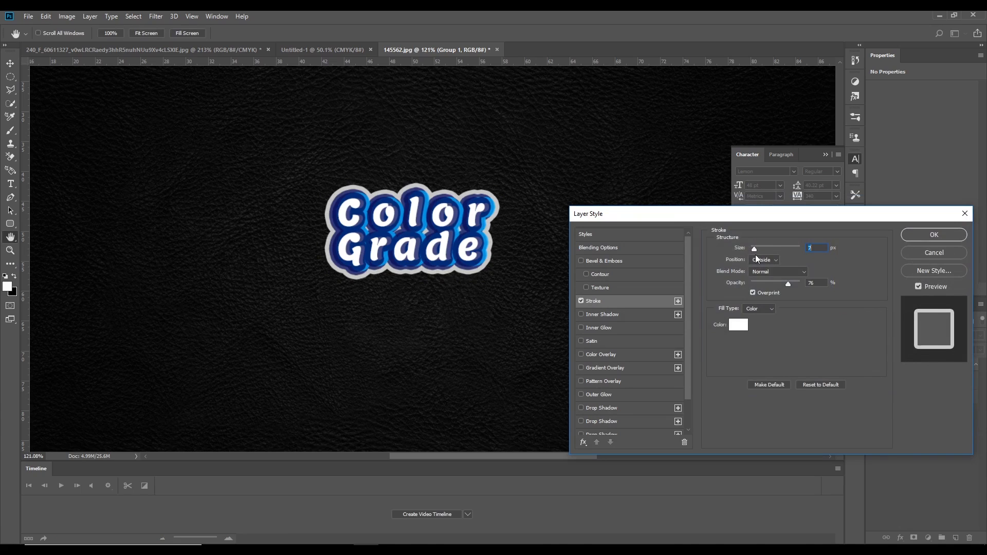
Try the Inside and Center positions for the group's stroke and return it to Outside.
left_click(765, 261)
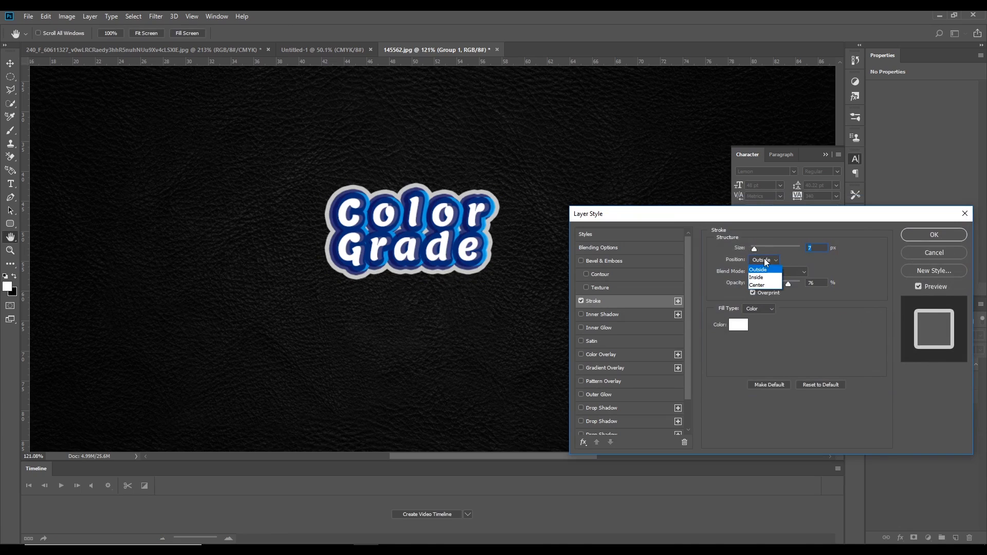
left_click(762, 281)
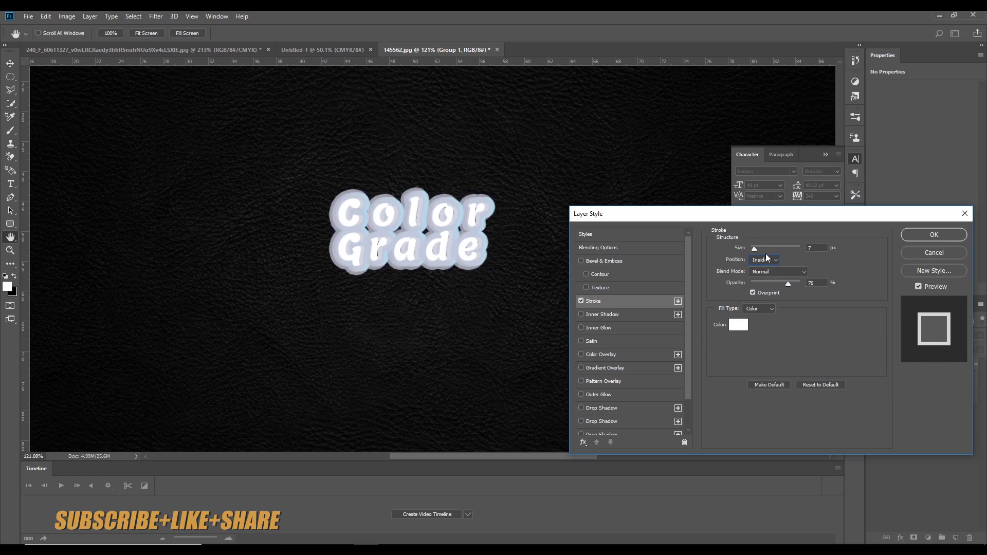
left_click(768, 259)
left_click(772, 285)
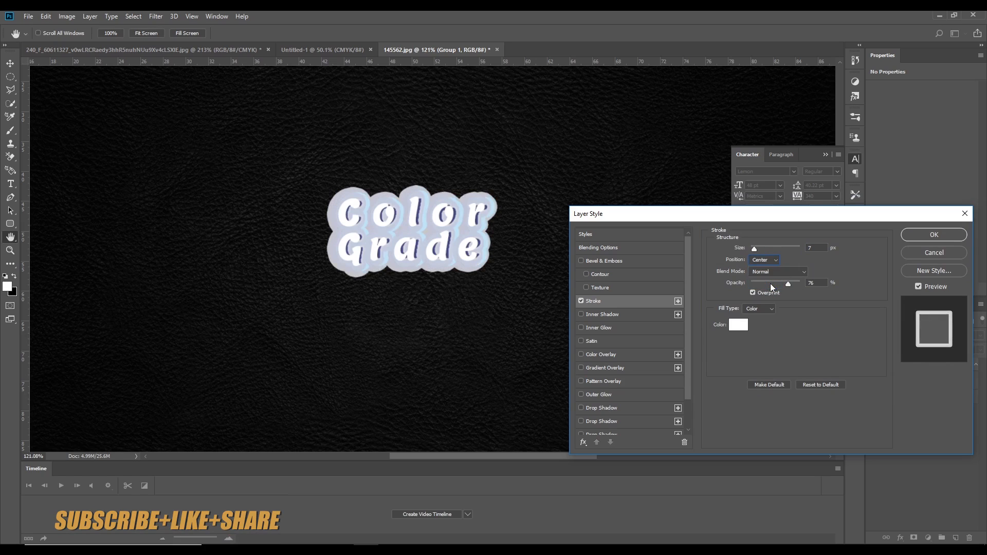
left_click(764, 259)
left_click(764, 269)
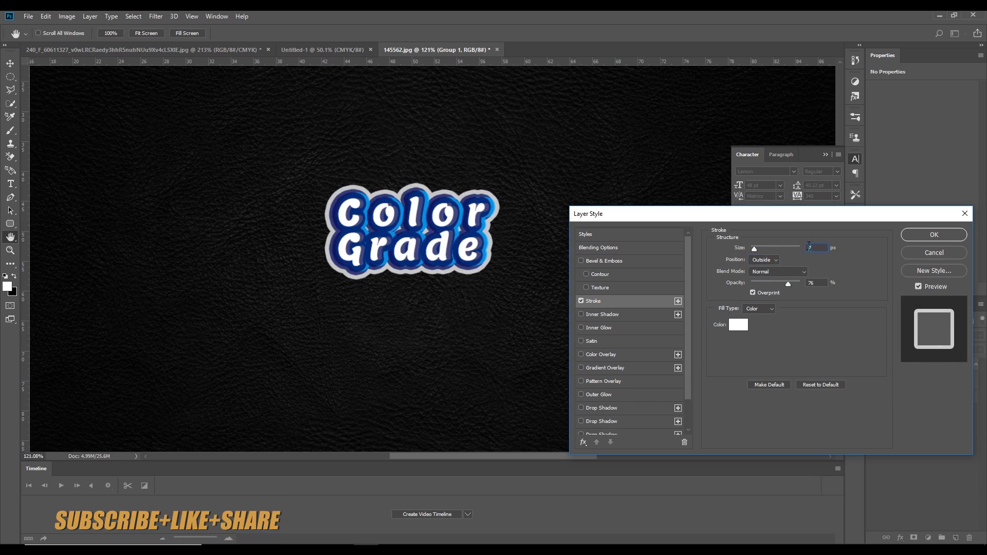
Set the size of the group's stroke to 5 px.
type("5")
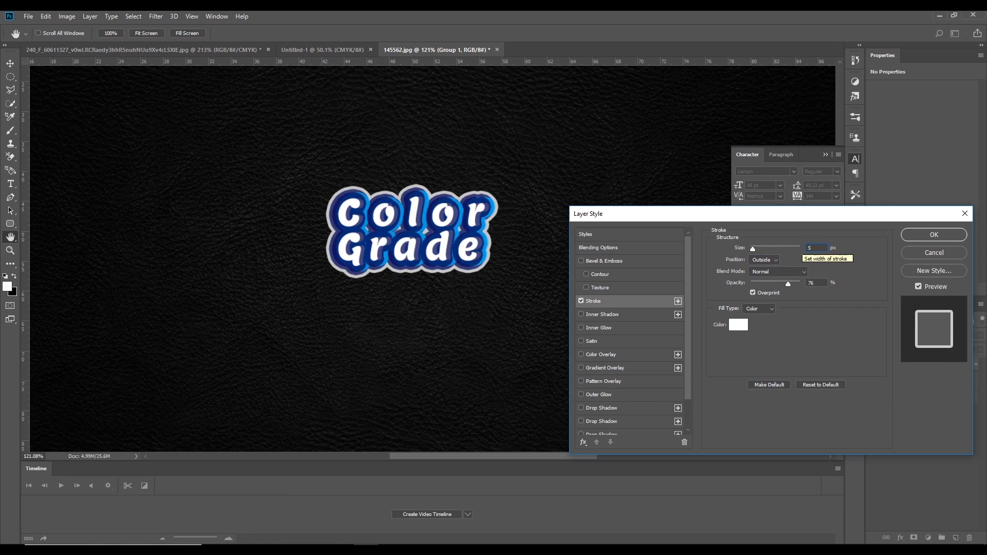
Try the Soft Light, Multiply, Vivid Light and Color Dodge blend modes on the group's stroke and return it to Normal.
left_click(779, 272)
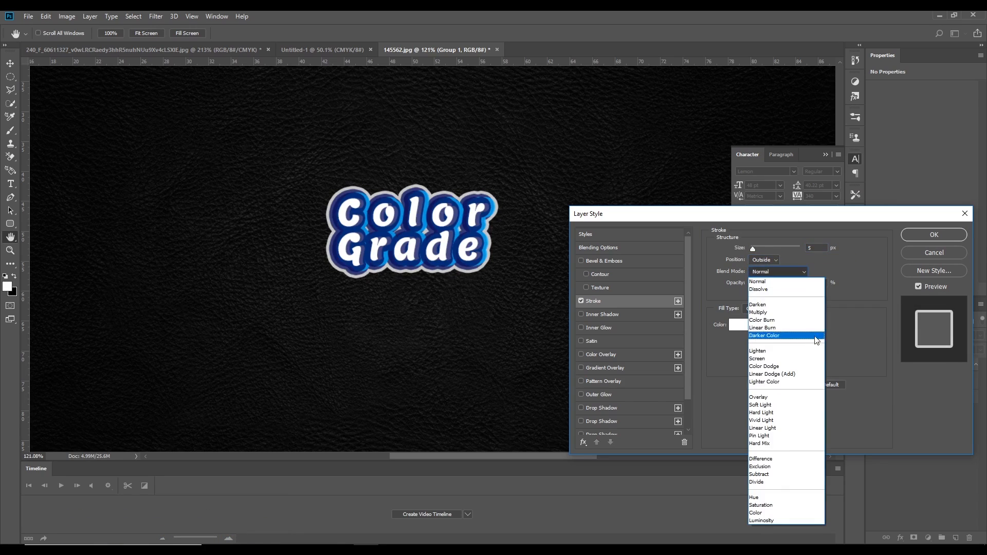
left_click(775, 405)
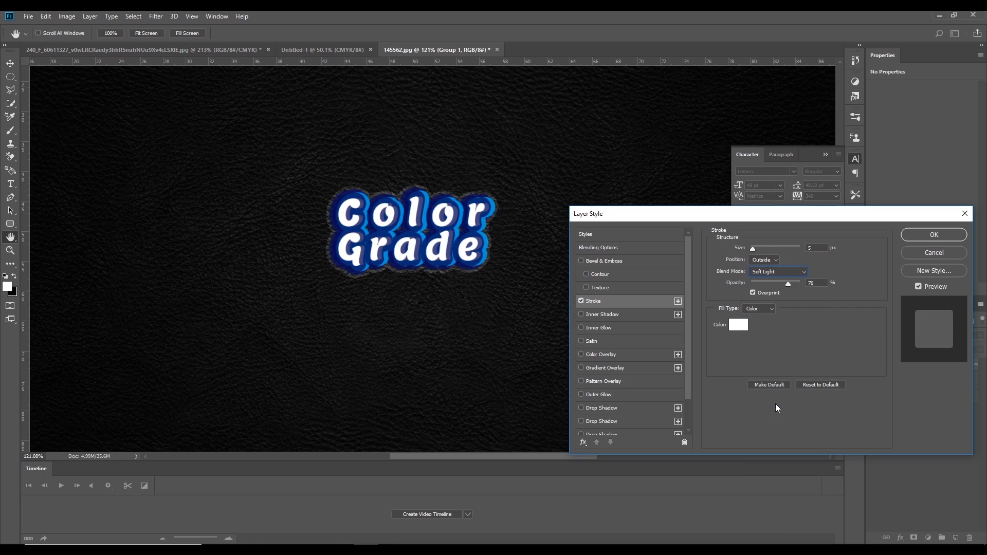
left_click(776, 271)
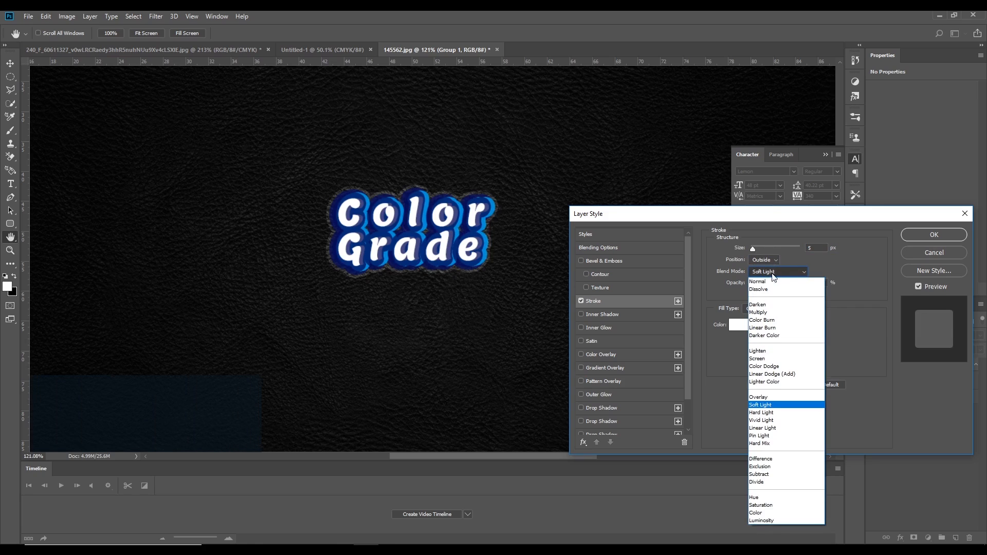
left_click(771, 313)
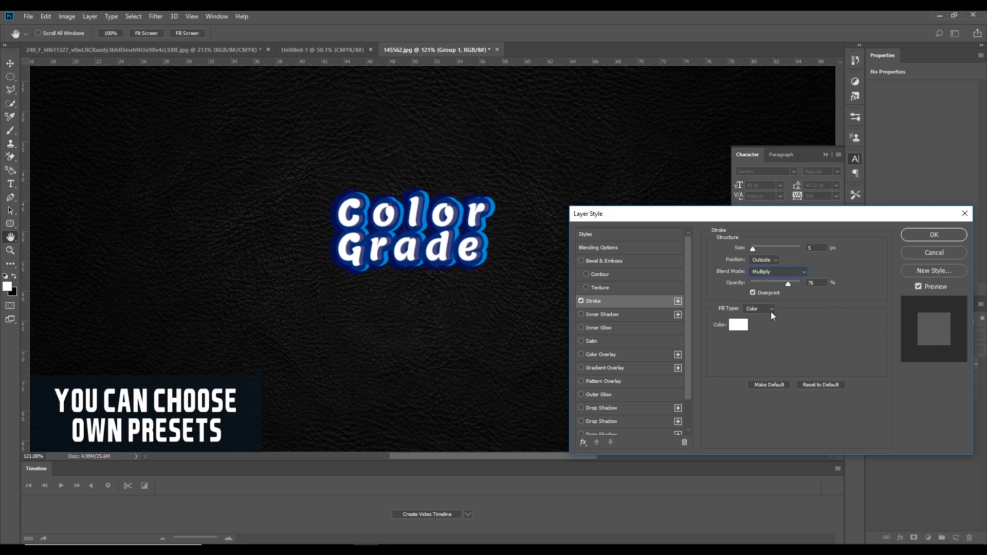
left_click(773, 269)
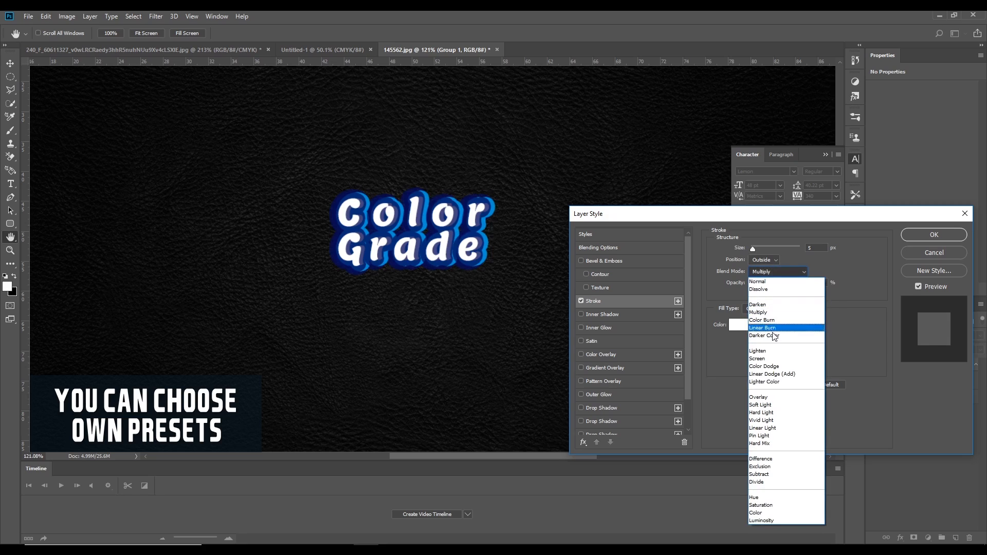
left_click(775, 420)
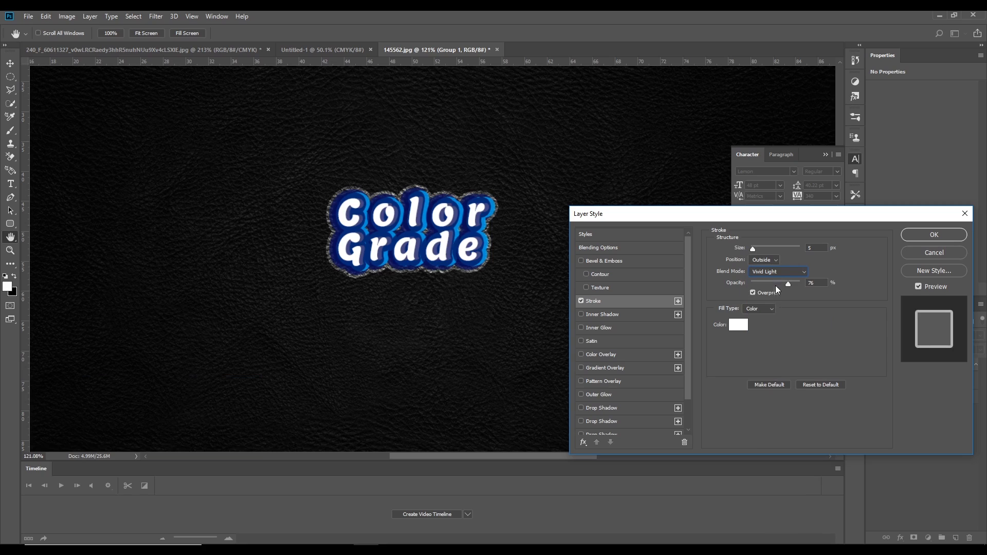
left_click(776, 272)
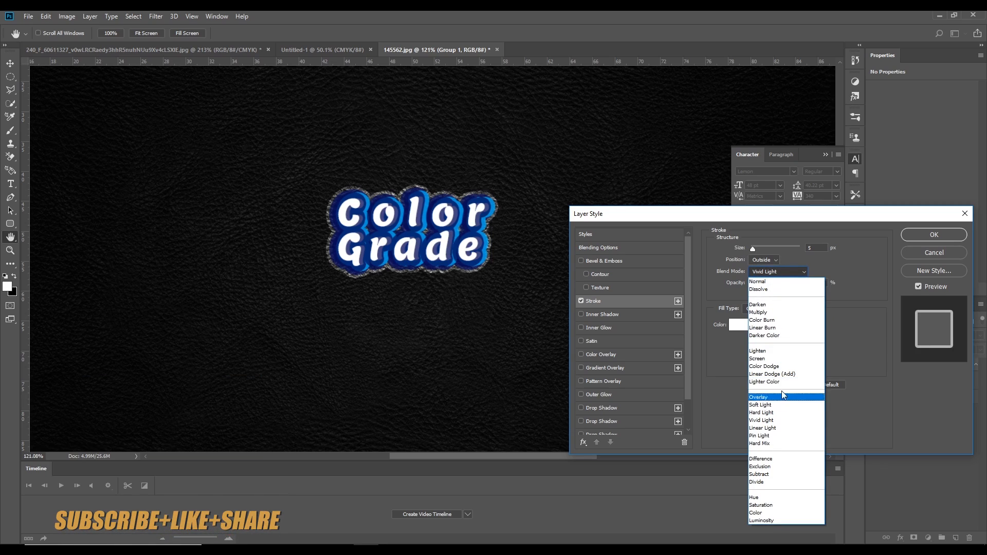
left_click(777, 367)
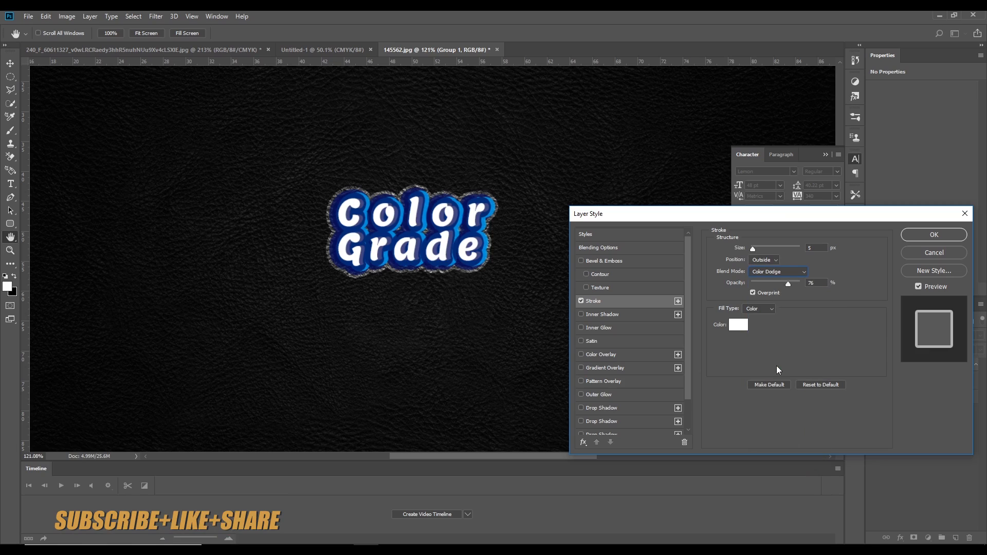
left_click(776, 271)
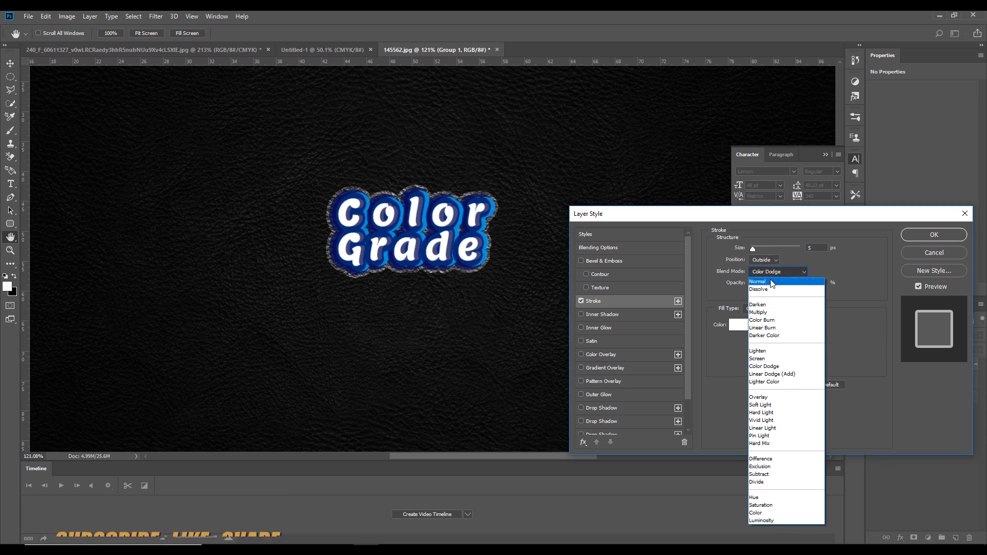
left_click(772, 281)
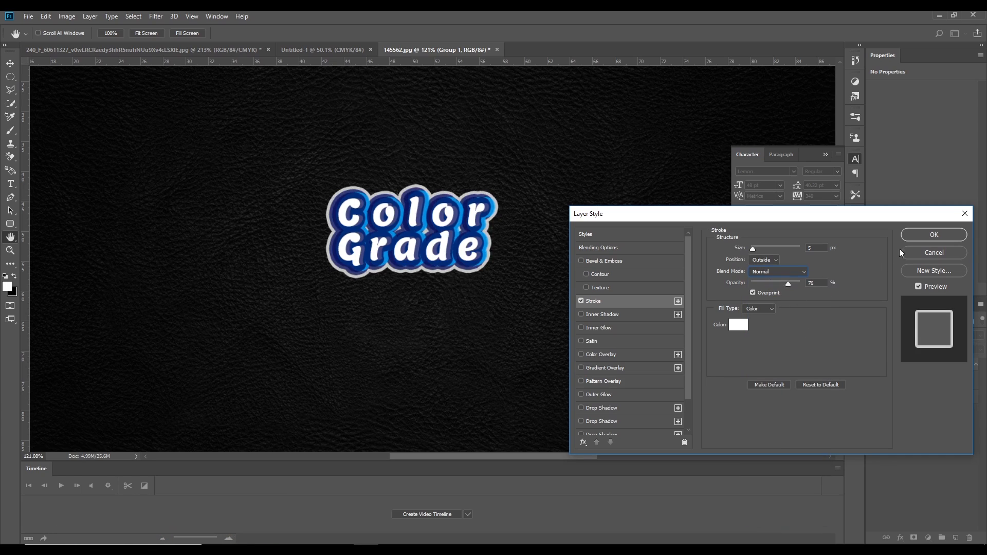
Apply the stroke settings to Group 1, collapsing its effects list and expanding its text layers.
left_click(935, 235)
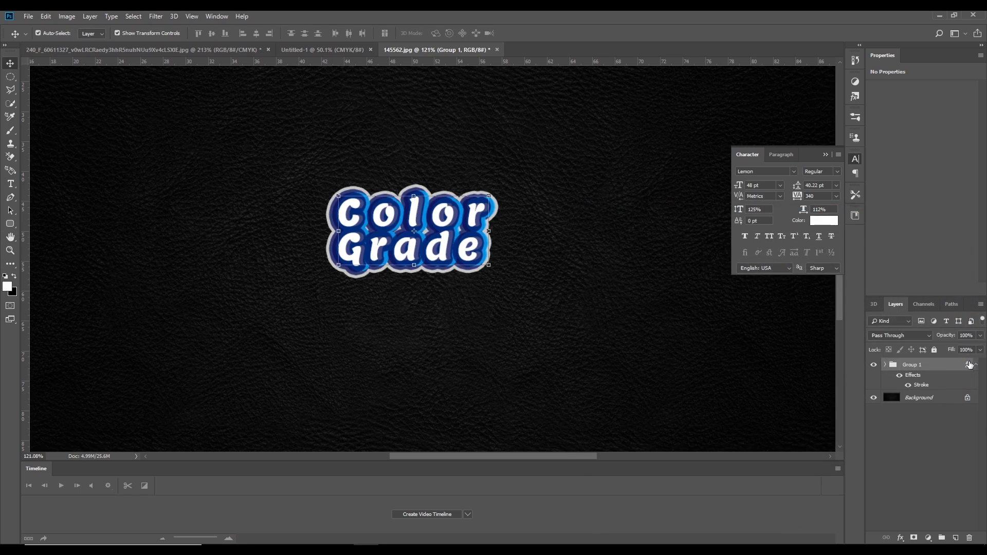
left_click(974, 365)
left_click(885, 365)
Add a Gradient Overlay to the Color Grade copy layer's style and open its gradient for editing.
left_click(921, 379)
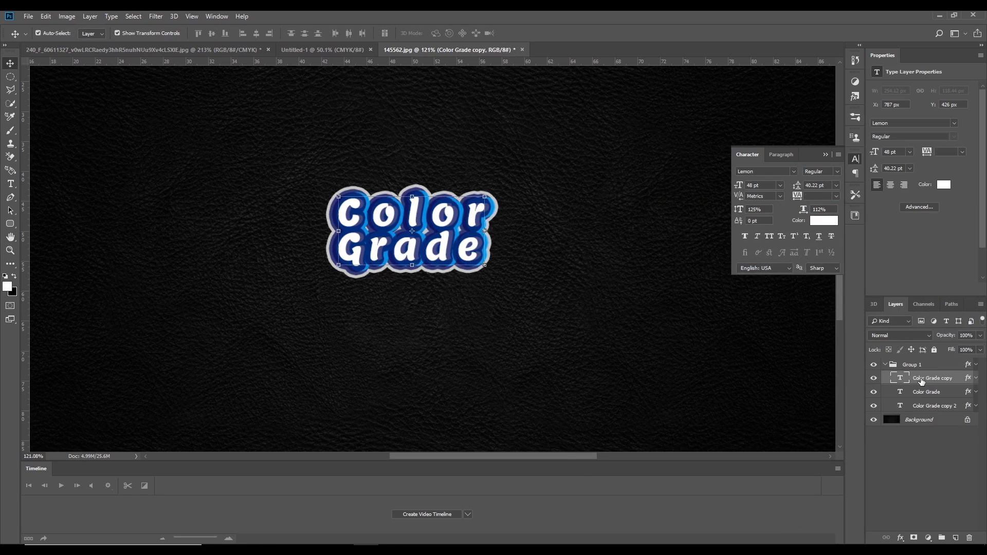
left_click(975, 378)
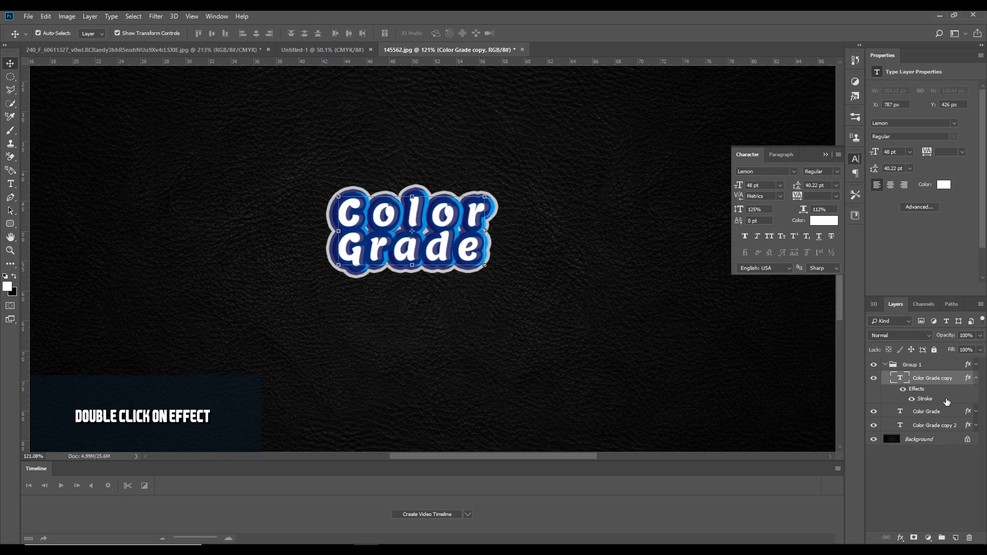
double_click(946, 400)
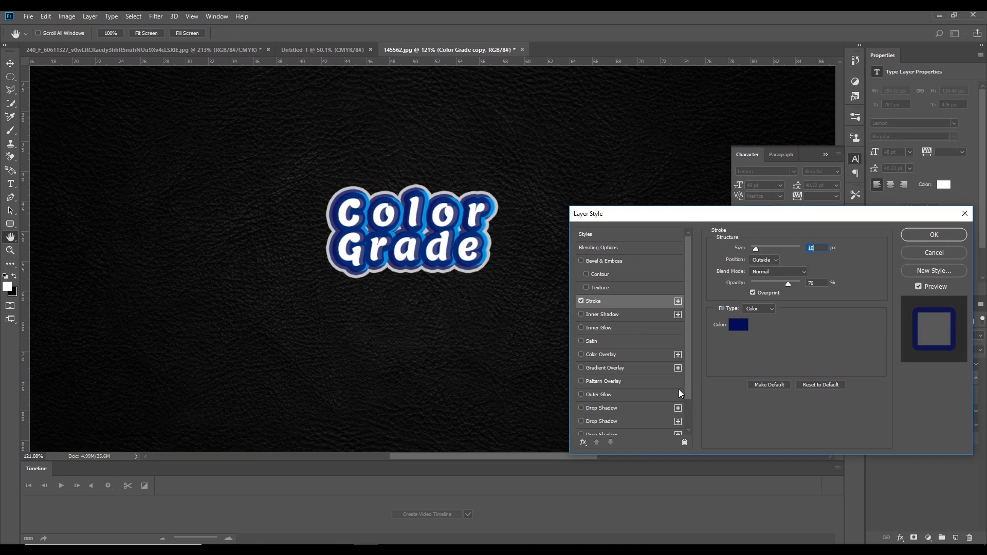
left_click(610, 369)
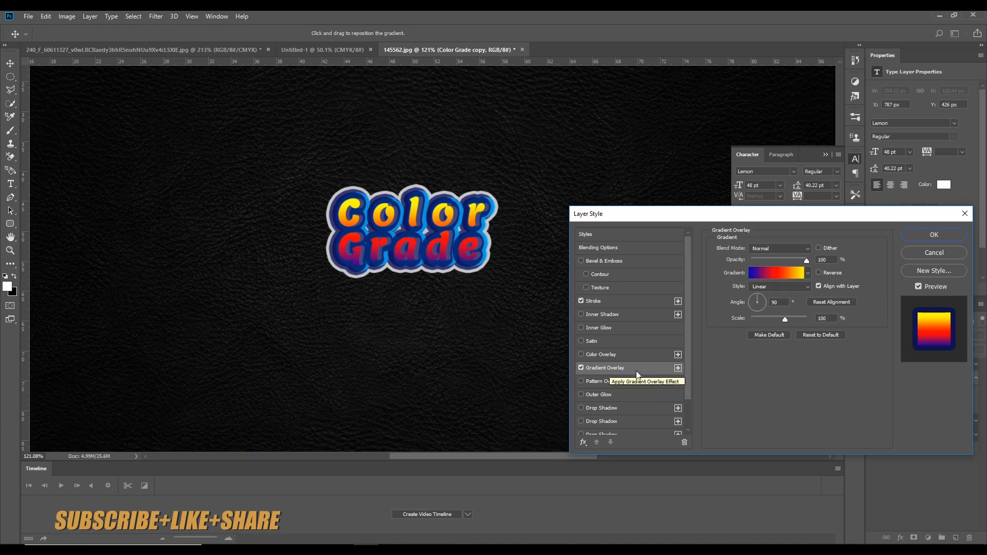
left_click(777, 273)
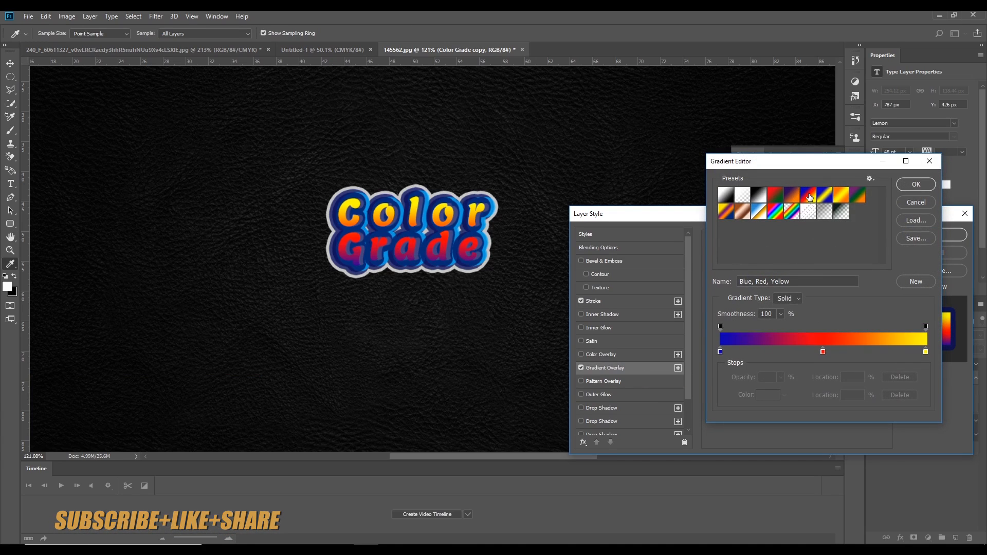
Try the gradient presets Blue, Yellow, Blue; Violet, Orange; Red, Green; and Spectrum on the Color Grade copy text.
left_click(825, 195)
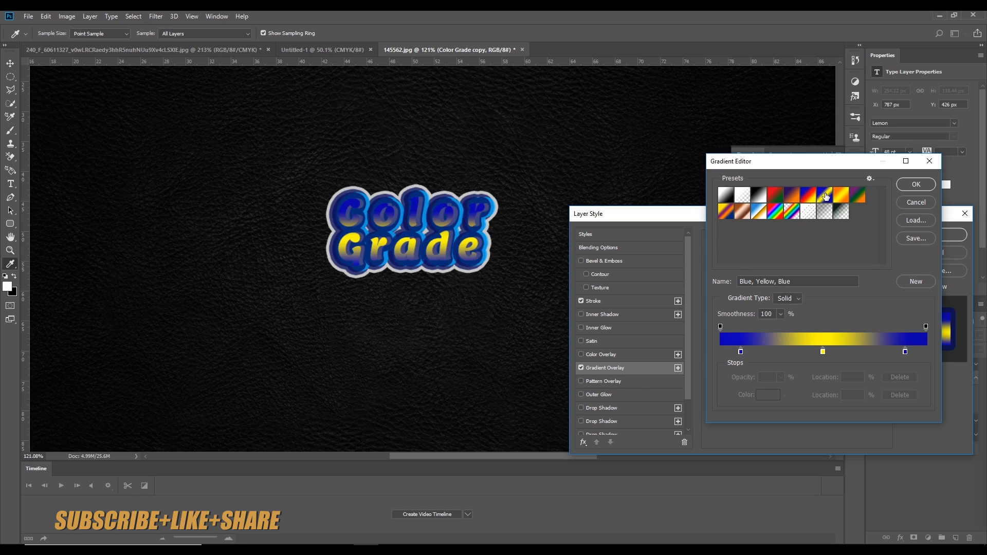
left_click(790, 197)
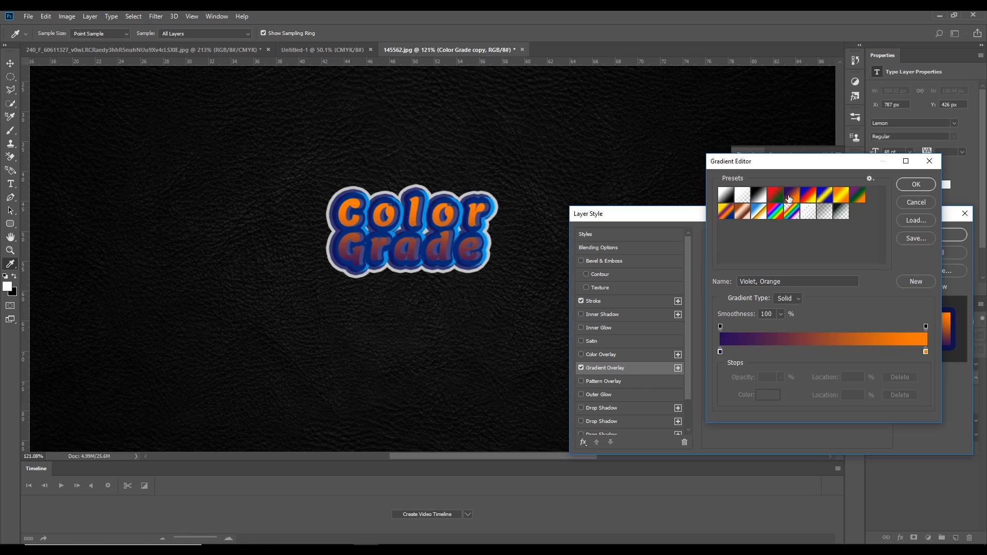
left_click(773, 200)
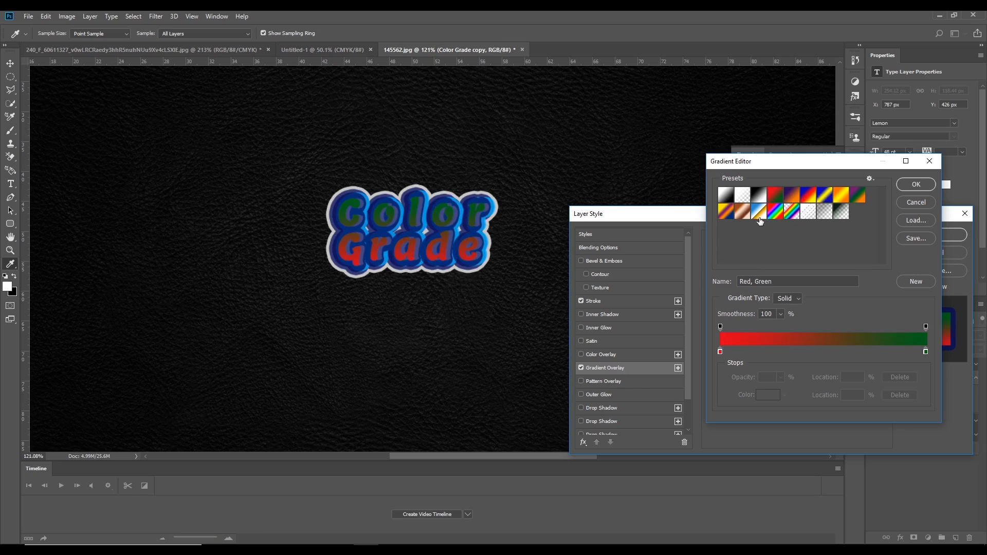
left_click(773, 213)
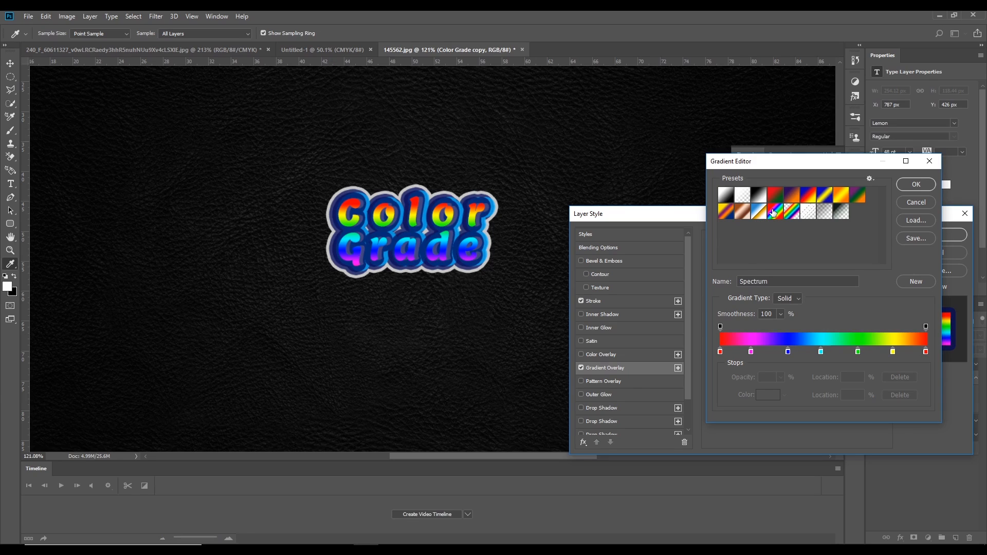
Choose the Blue, Red, Yellow gradient preset for the overlay and apply the layer style.
left_click(810, 200)
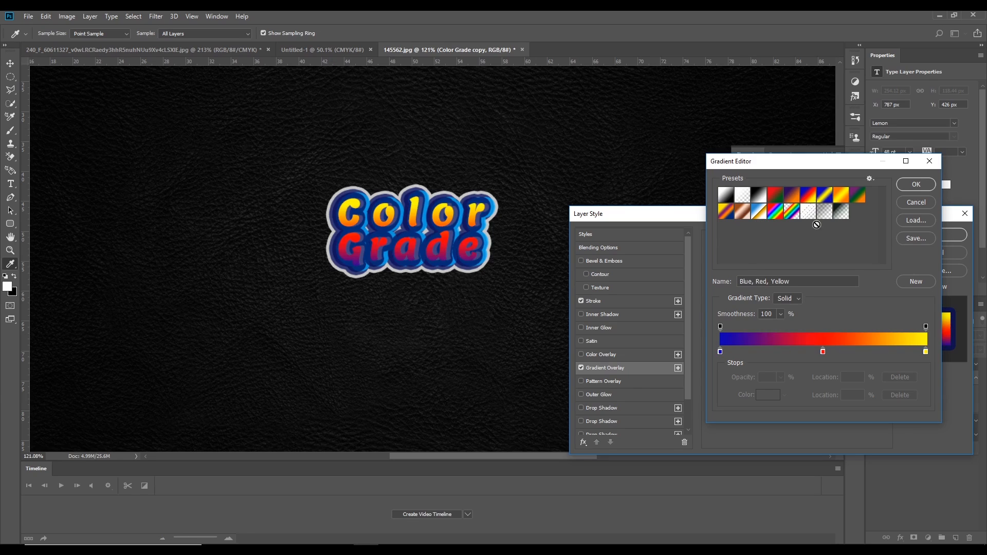
left_click(914, 183)
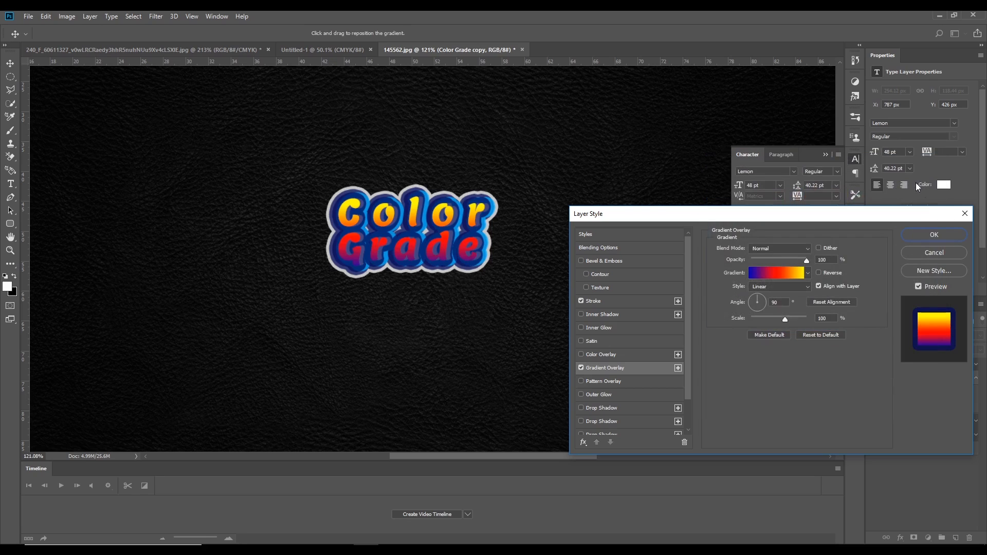
left_click(945, 234)
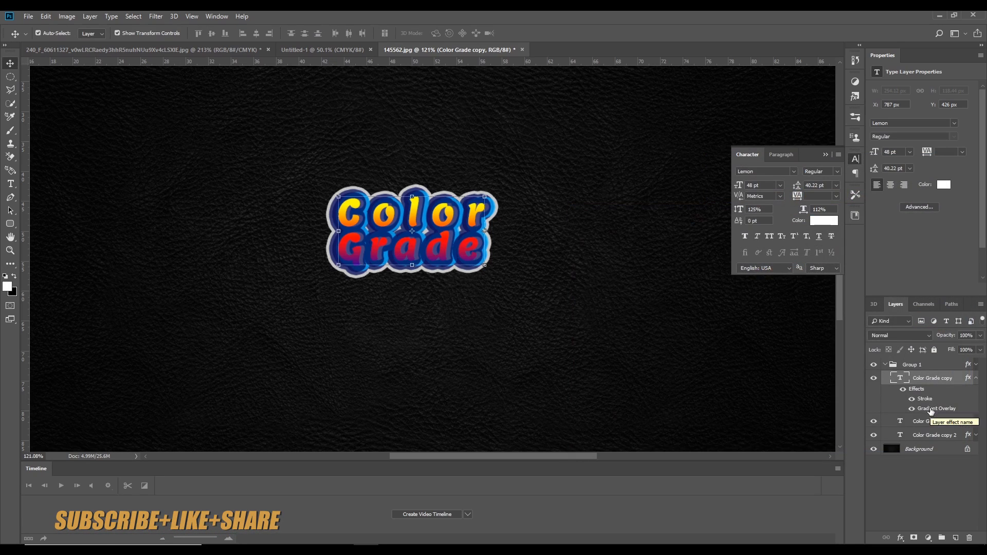
Add an Inner Shadow to the Color Grade copy layer's style with the Soft Light blend mode.
double_click(931, 408)
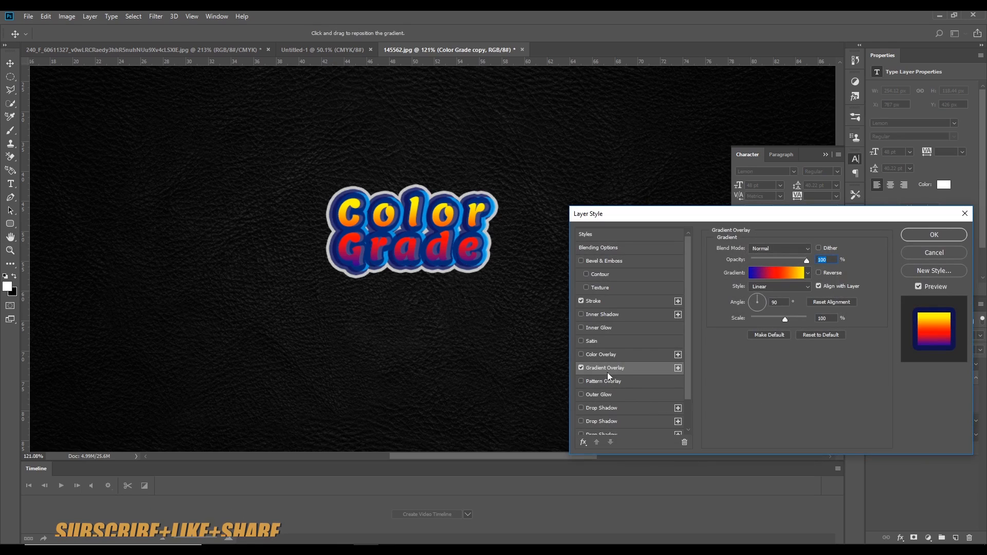
left_click(617, 315)
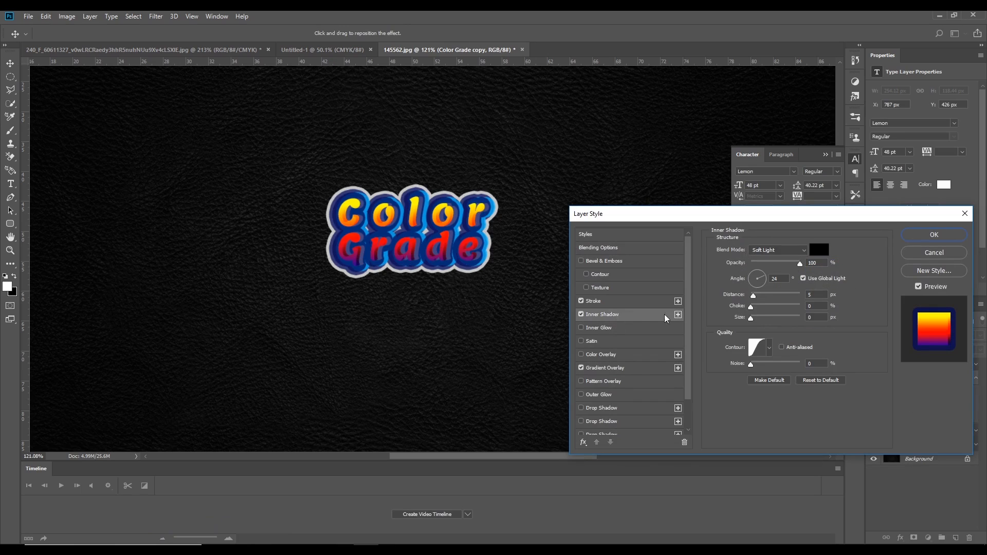
left_click(779, 250)
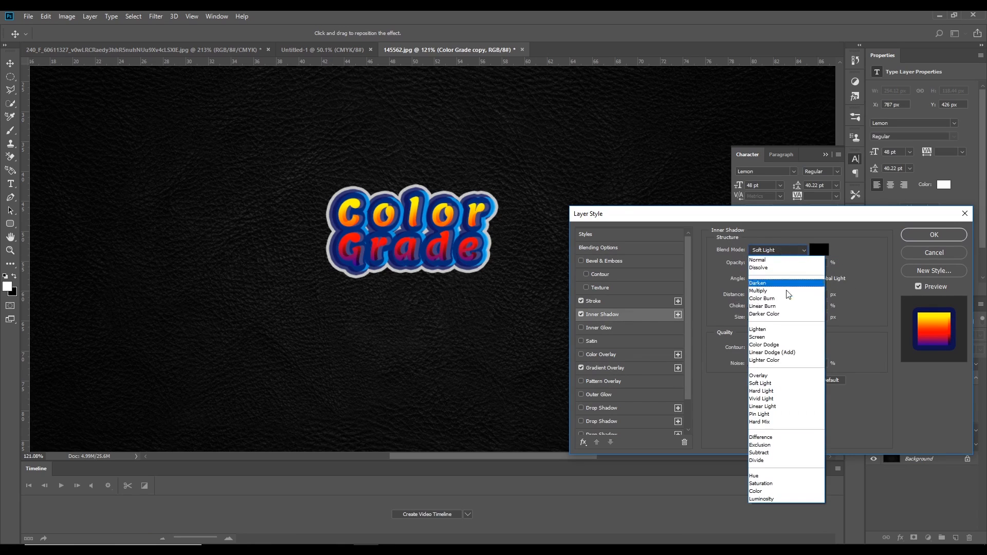
left_click(799, 383)
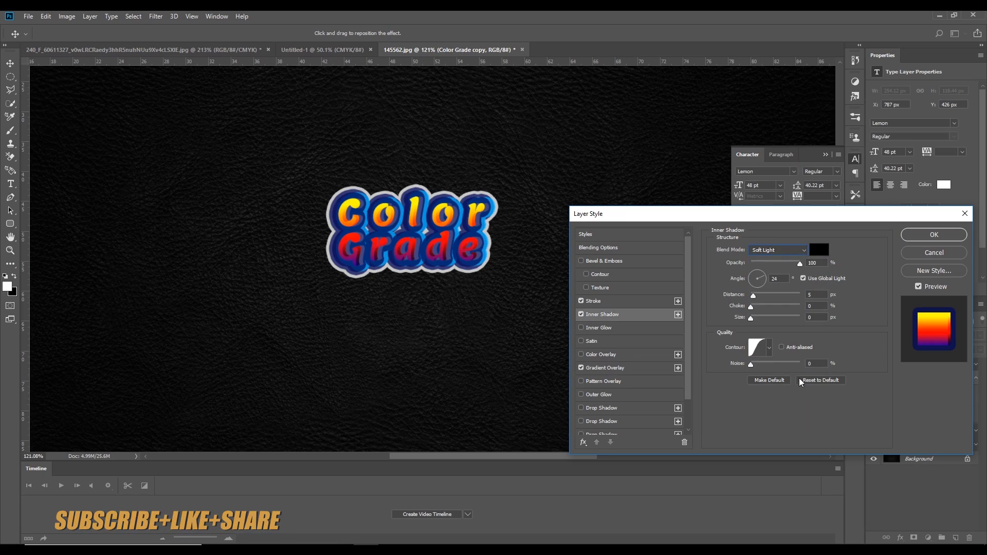
left_click(823, 297)
key("Tab")
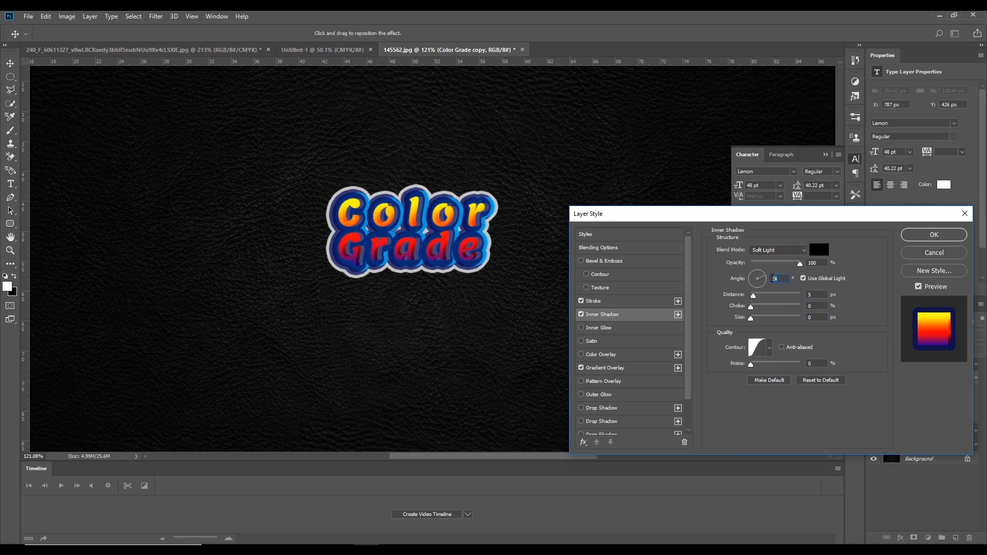
Try the Cone - Inverted, Cone and Linear contours on the inner shadow.
left_click(770, 350)
left_click(740, 371)
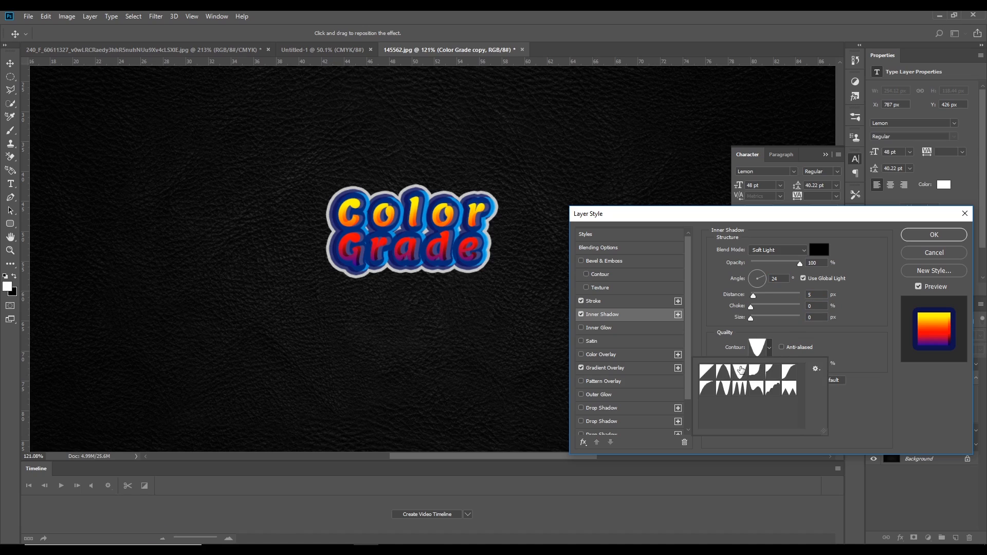
left_click(724, 370)
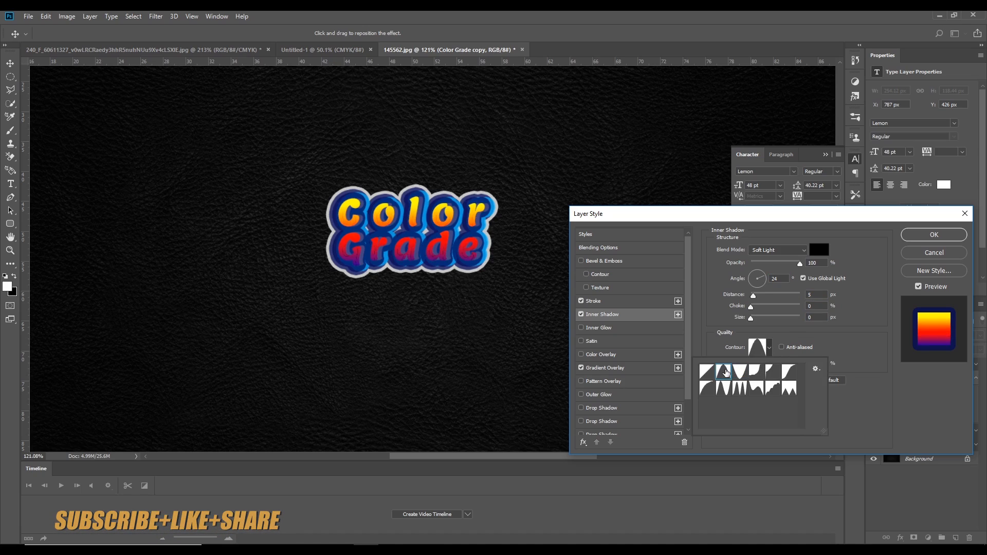
left_click(706, 373)
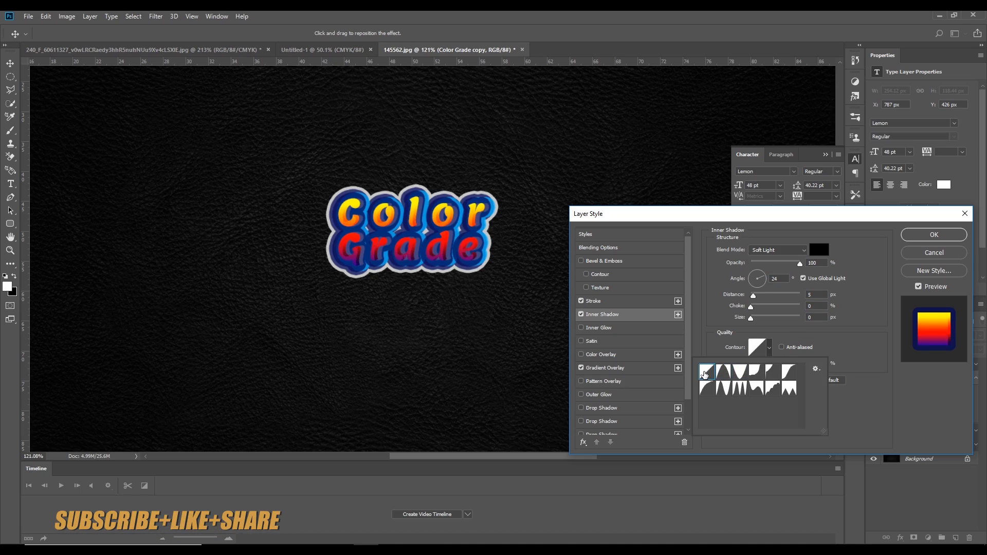
left_click(813, 335)
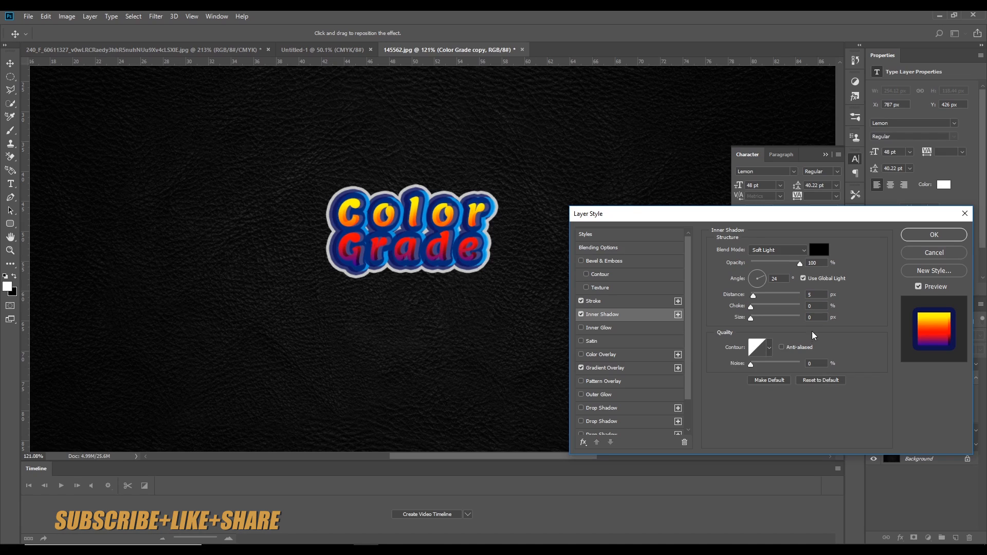
Set the inner shadow's contour to the Gaussian preset and apply the layer style.
left_click(758, 349)
left_click(627, 158)
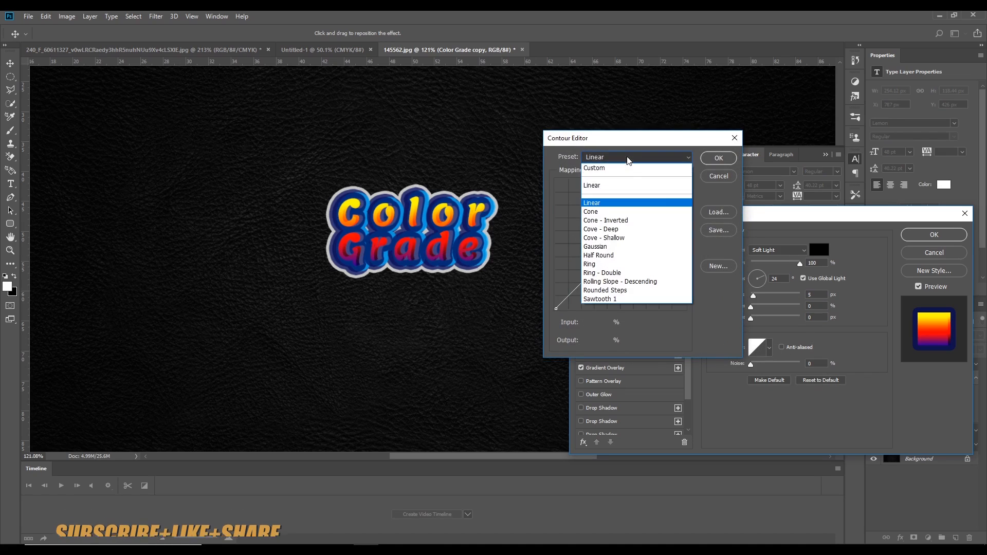
left_click(615, 247)
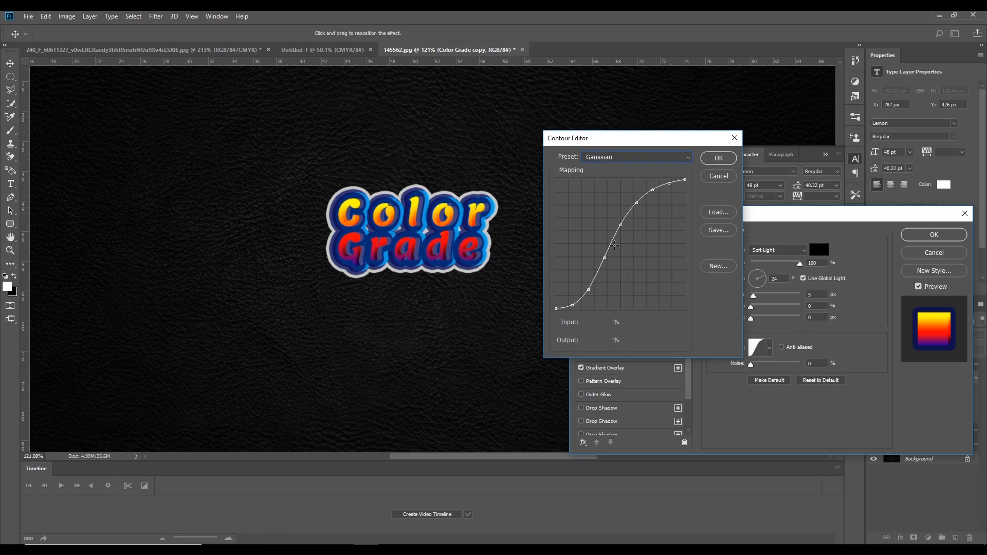
left_click(719, 158)
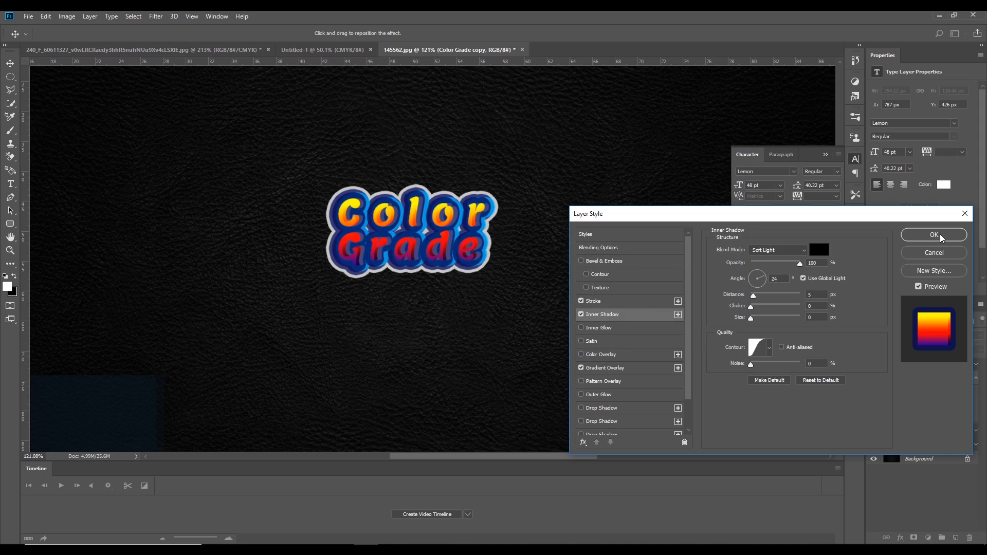
left_click(933, 252)
Examine the inner shadow on the Color Grade lettering at different magnifications.
scroll(573, 324, "down", 4)
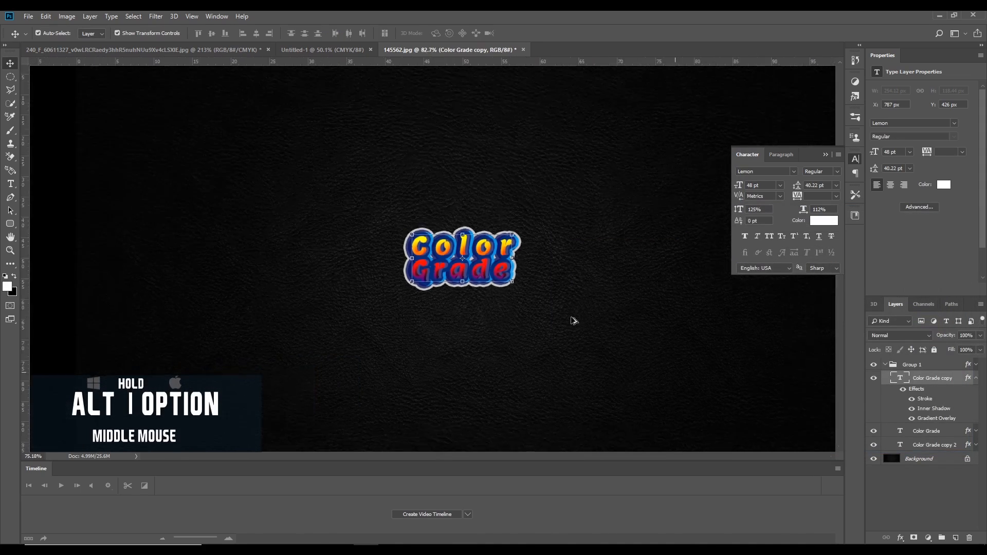
scroll(572, 321, "up", 5)
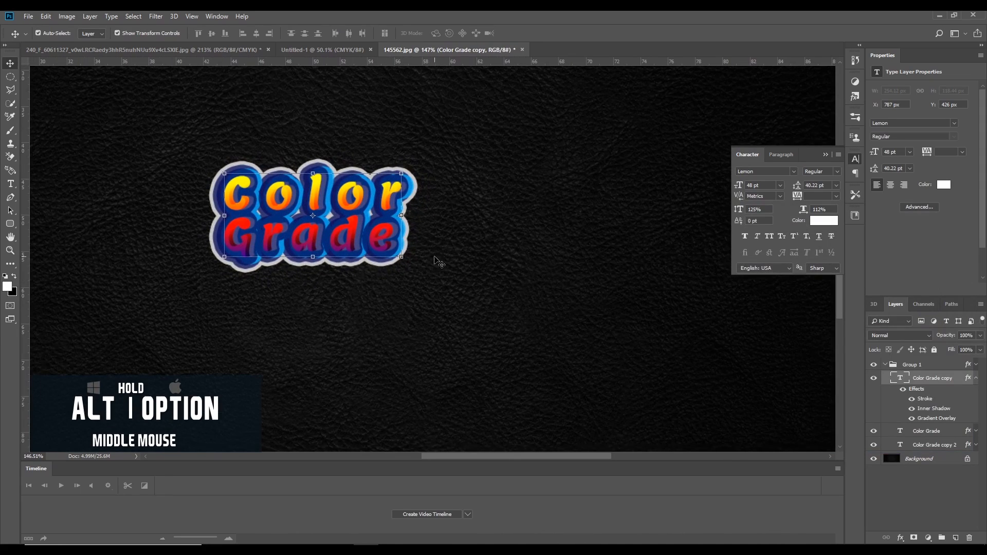
scroll(436, 261, "up", 1)
scroll(452, 278, "left", 5)
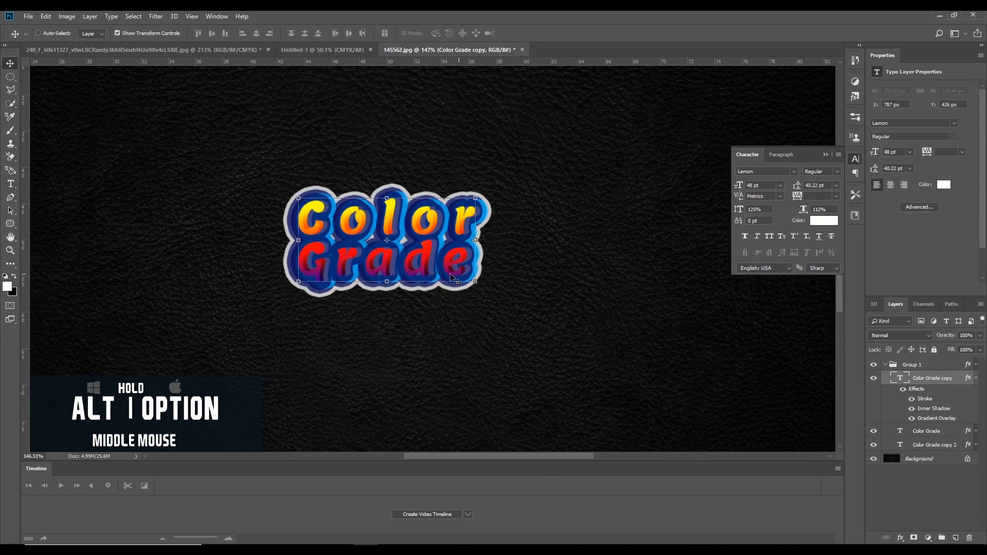
scroll(453, 278, "up", 1)
scroll(488, 280, "up", 3)
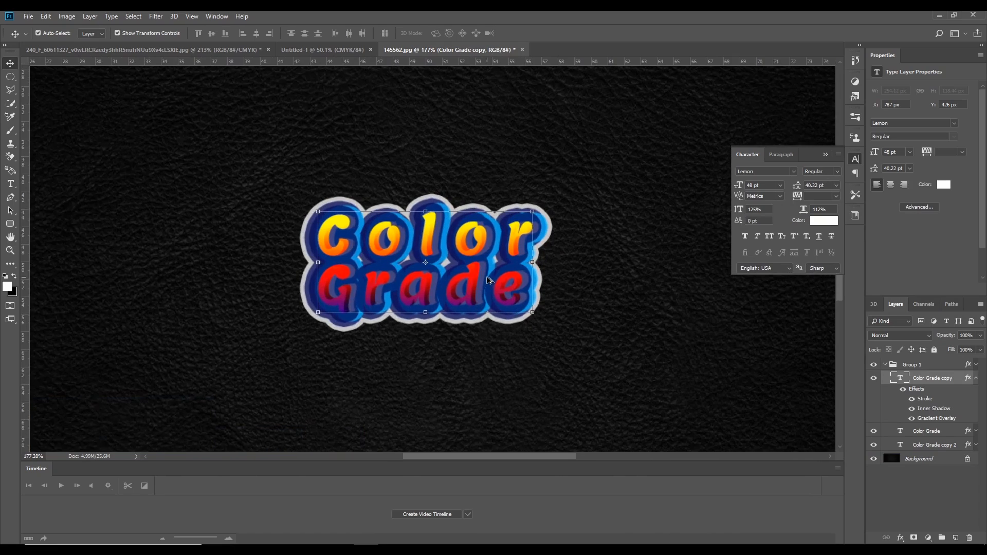
scroll(488, 280, "down", 3)
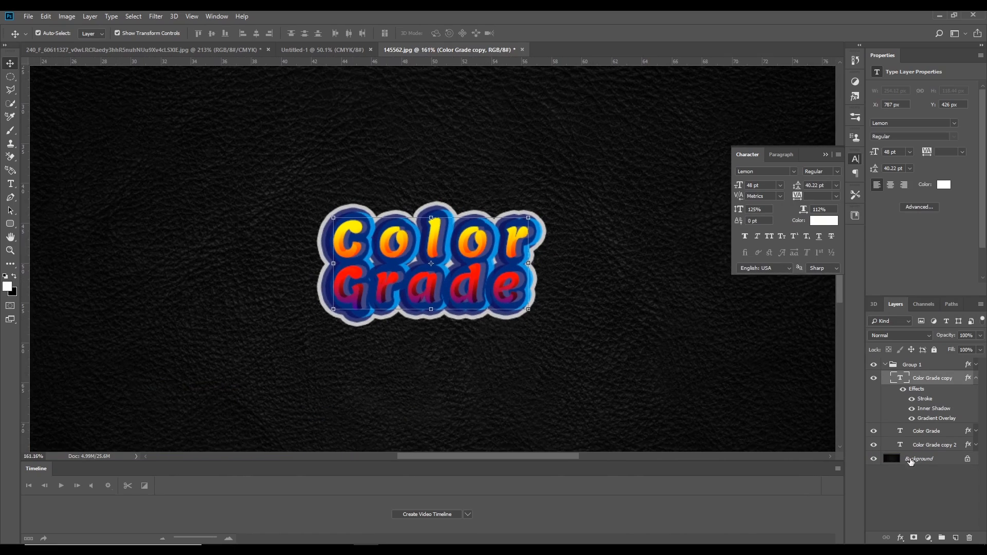
Collapse the Color Grade copy layer's effects and set the Pen tool to Shape mode with white fill and no stroke.
left_click(934, 481)
left_click(972, 379)
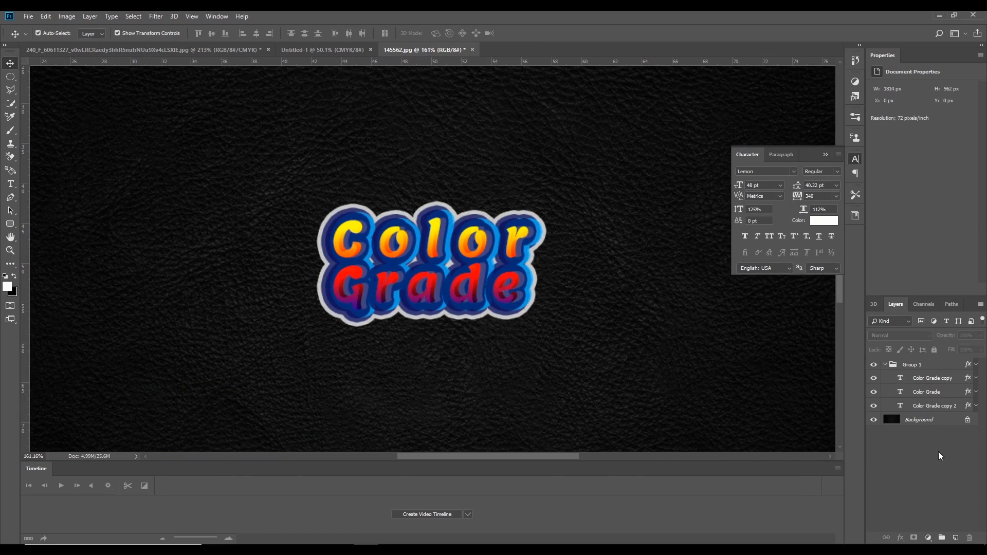
left_click(9, 198)
left_click(53, 32)
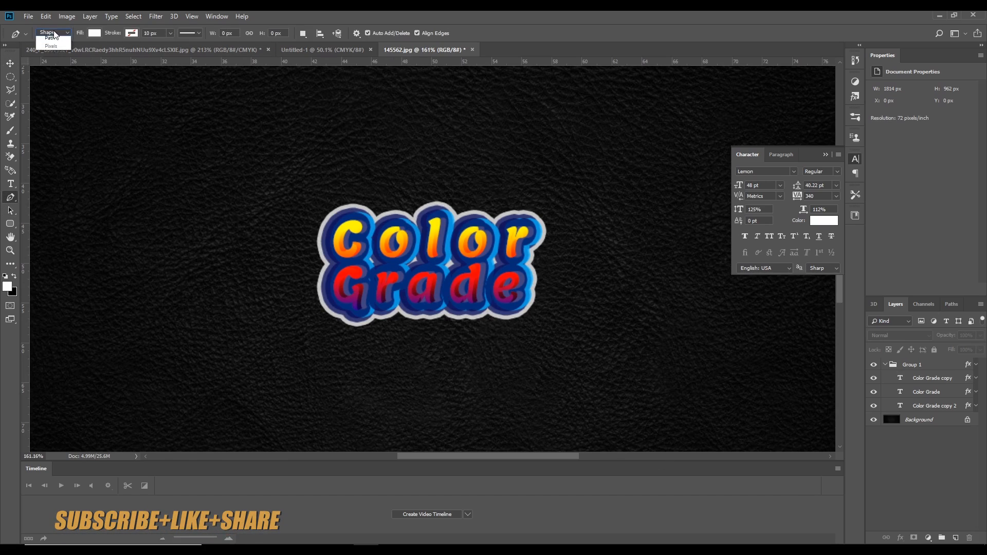
left_click(51, 41)
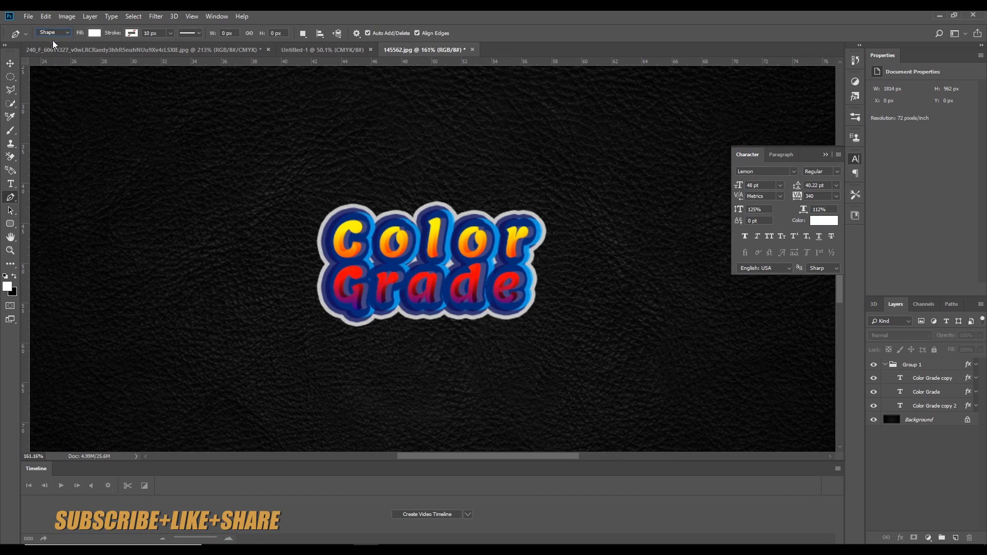
left_click(95, 34)
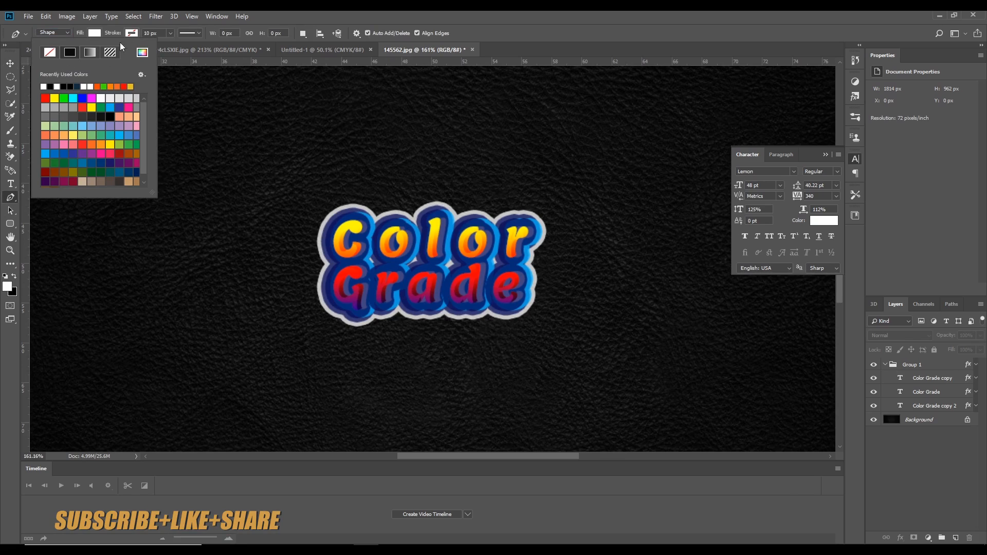
left_click(131, 33)
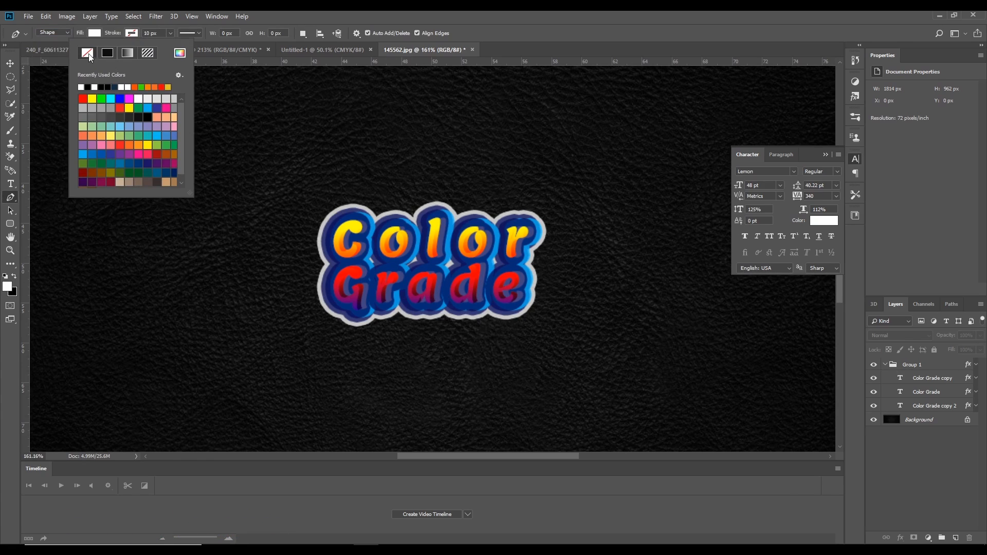
left_click(945, 450)
Add a new layer at the top of Group 1 and draw a white curved highlight about 14 by 4 px along the bottom of the C.
left_click(955, 538)
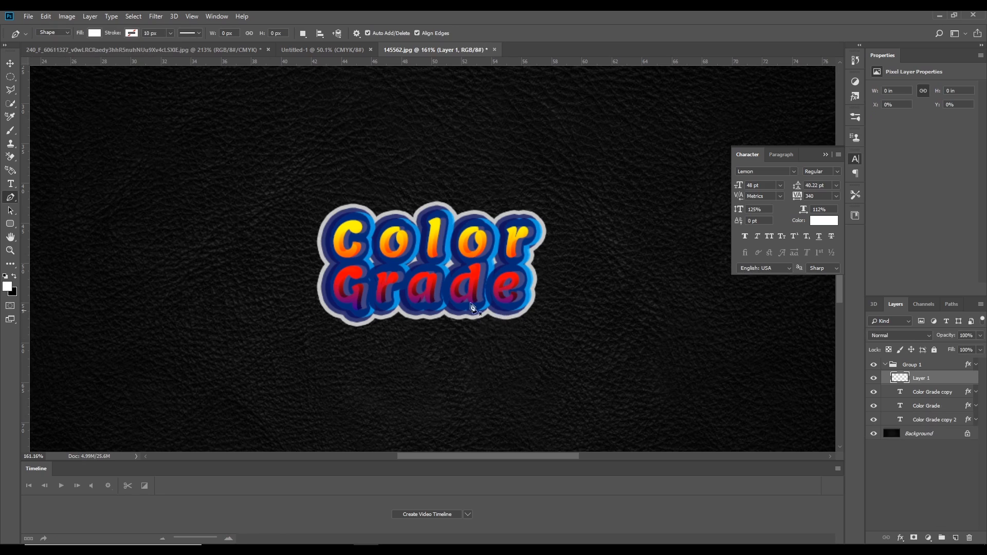
scroll(460, 293, "up", 5)
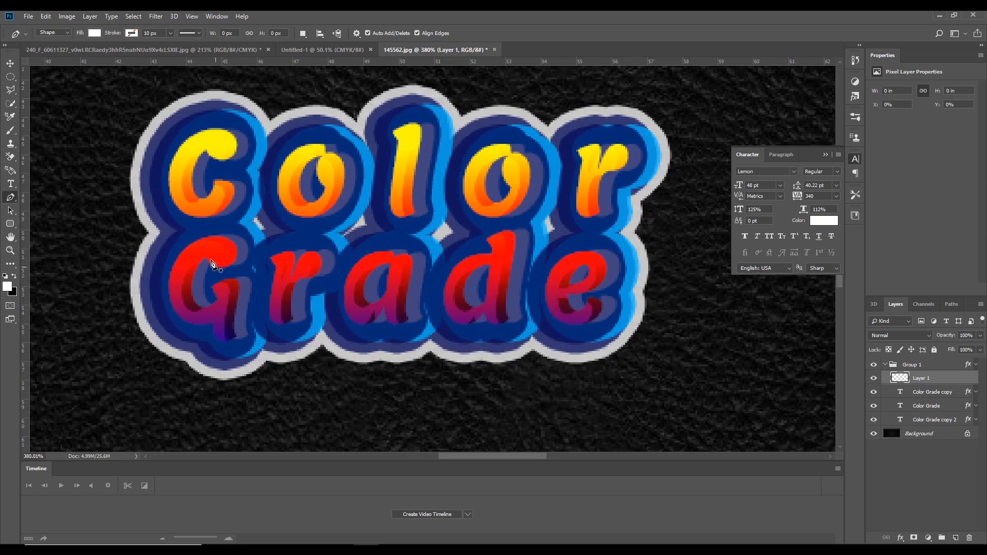
scroll(211, 262, "up", 4)
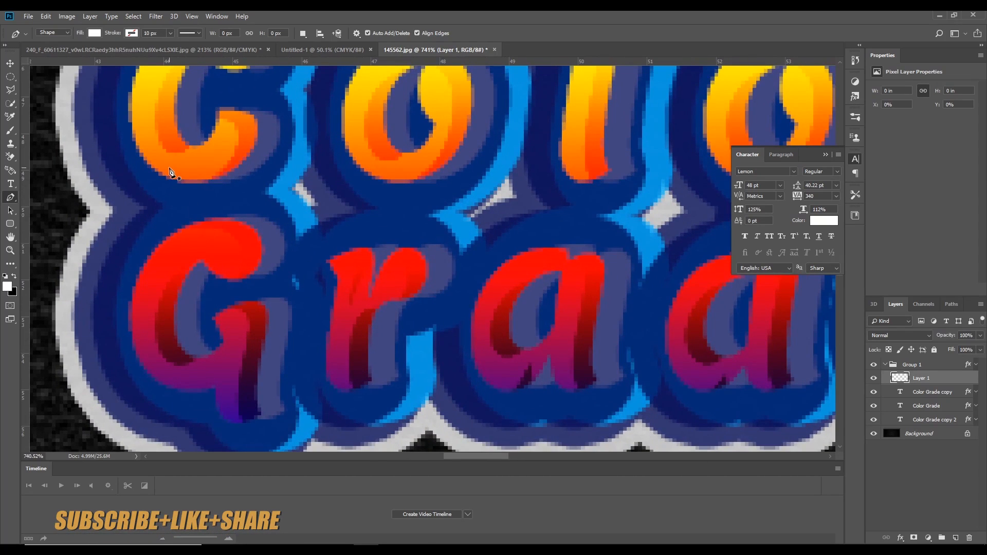
left_click(166, 168)
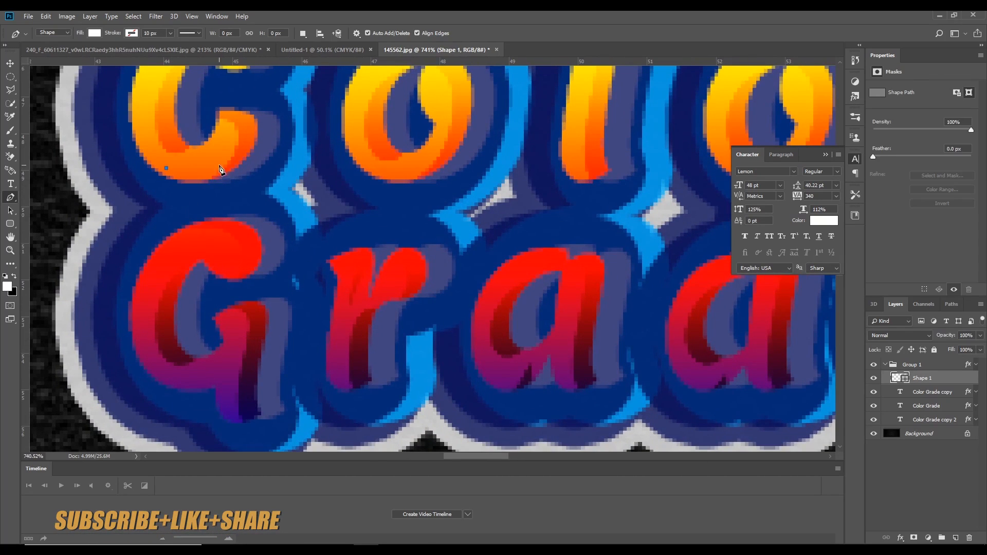
left_click_drag(192, 179, 179, 182)
left_click(167, 168)
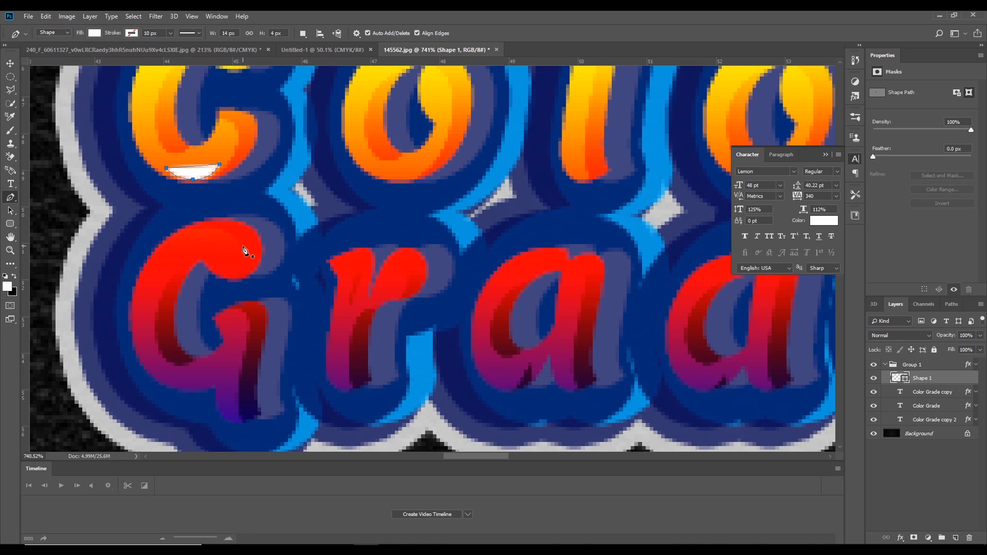
Combine further paths with the existing shape and draw a thin white highlight on the first o's lower-right edge, undoing misplaced points.
scroll(243, 249, "down", 5)
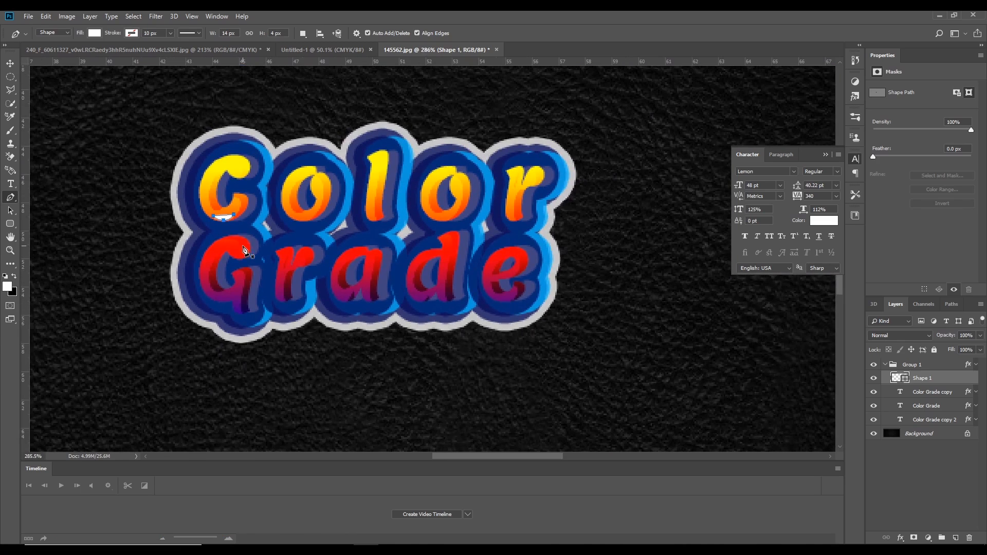
left_click(303, 33)
left_click(345, 56)
left_click(325, 204)
scroll(316, 221, "up", 5)
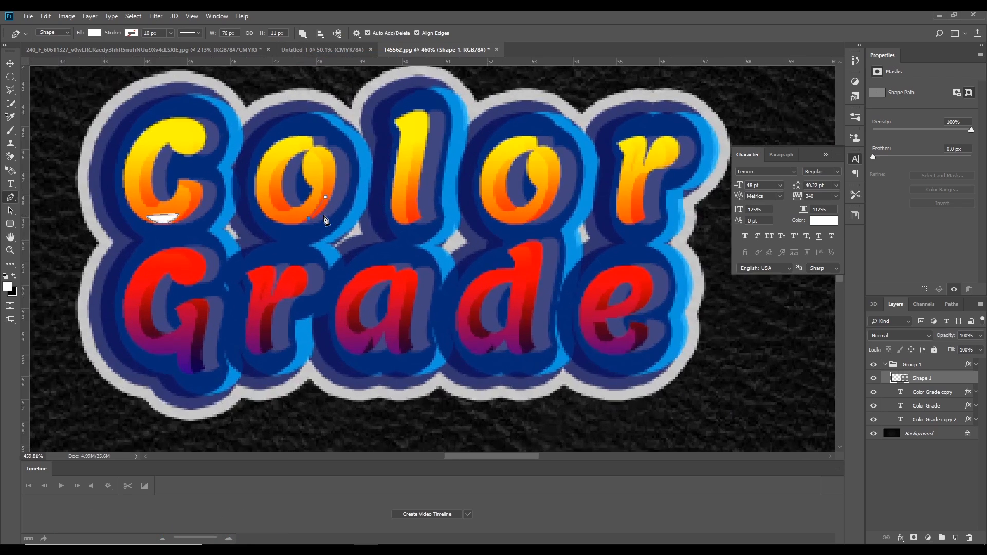
scroll(325, 220, "up", 1)
key("z")
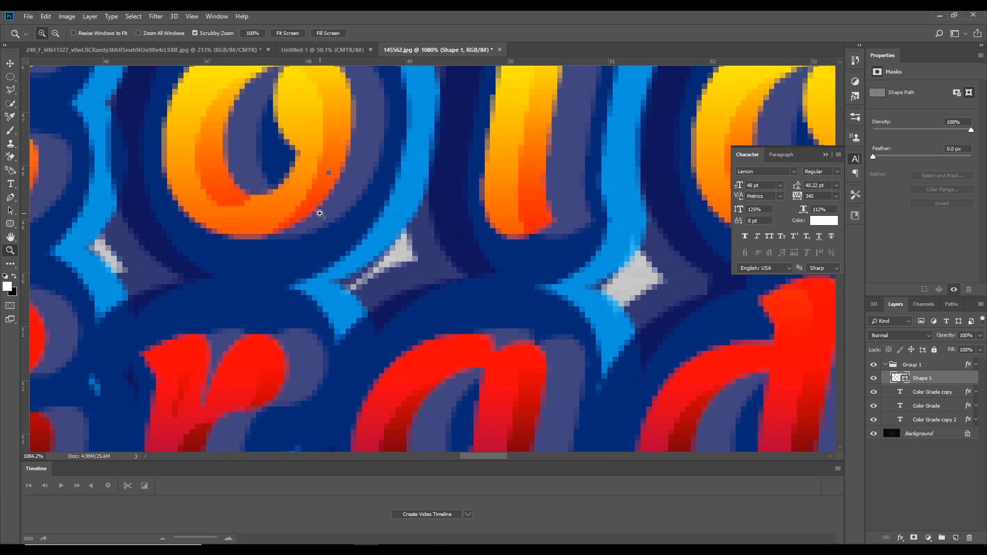
key("p")
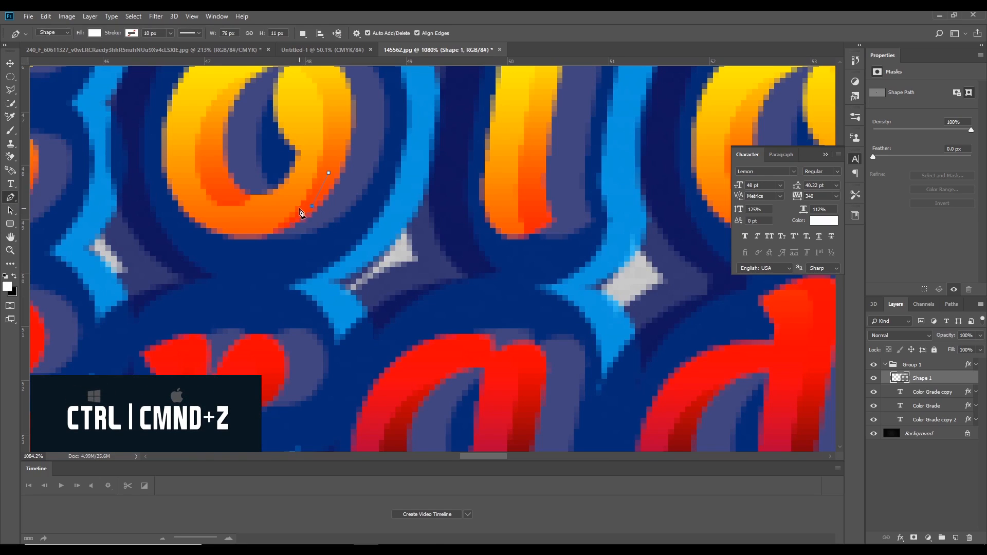
key("ctrl+z")
key("ctrl+z")
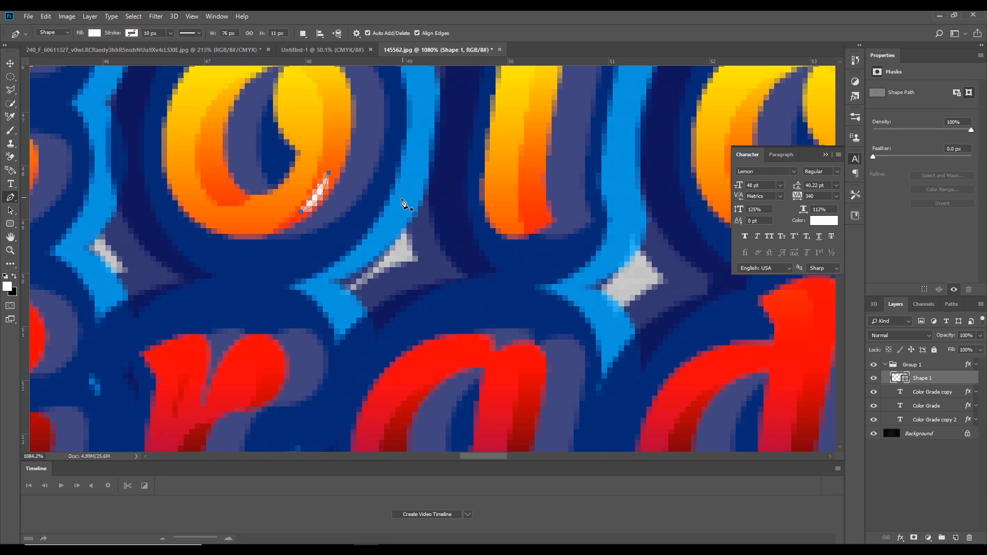
Draw a small white curved highlight about 3 by 3 px along the lower-left edge of the l in Color.
scroll(401, 206, "down", 5)
scroll(401, 206, "down", 3)
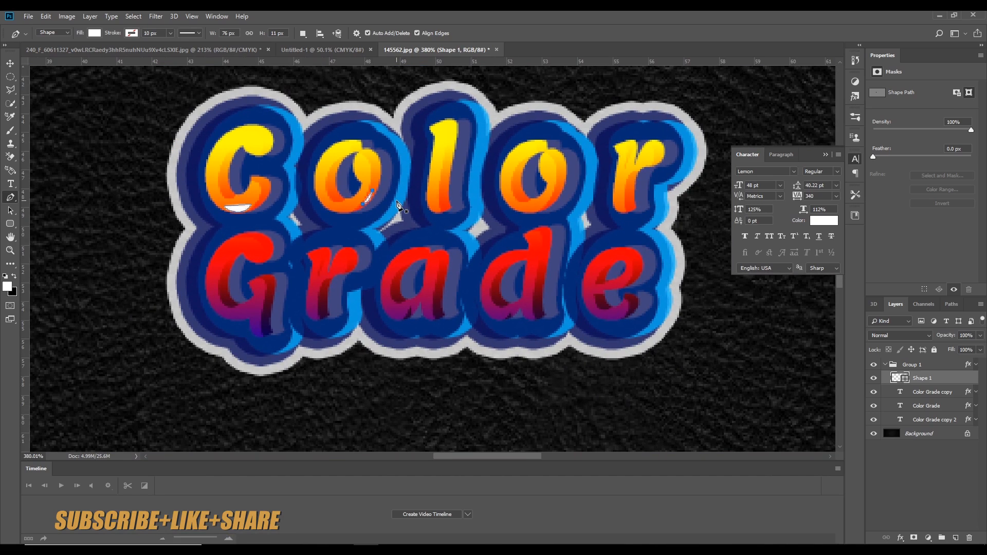
scroll(438, 226, "up", 8)
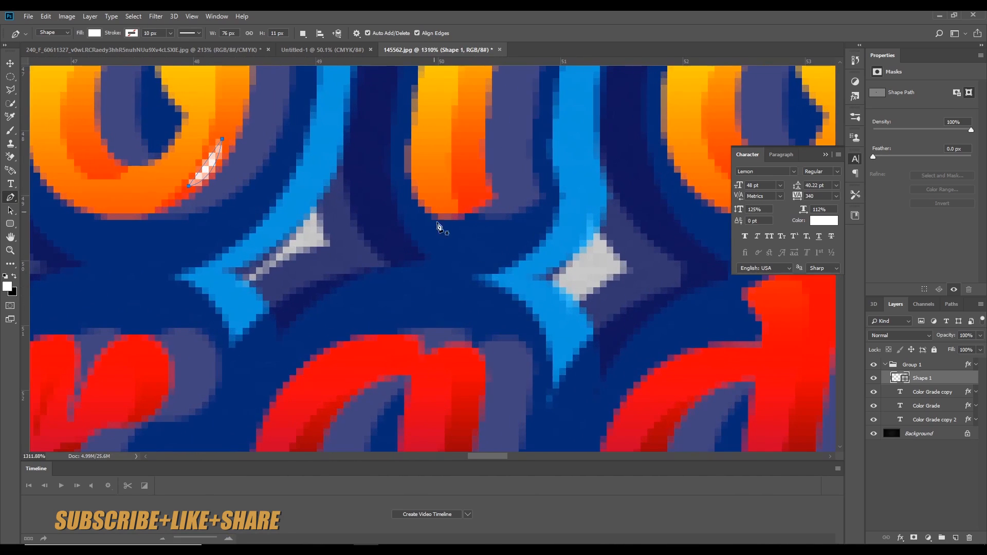
left_click(417, 186)
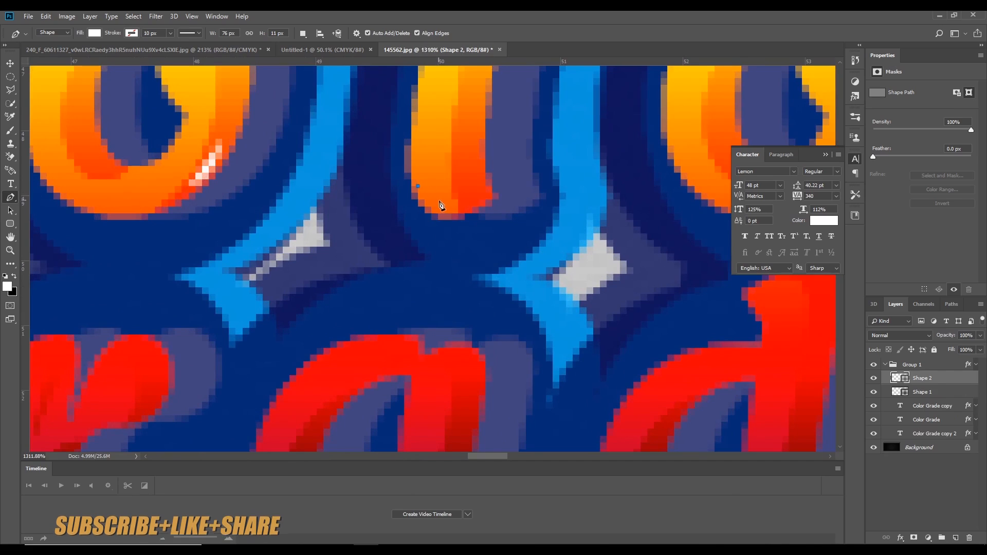
left_click(438, 206)
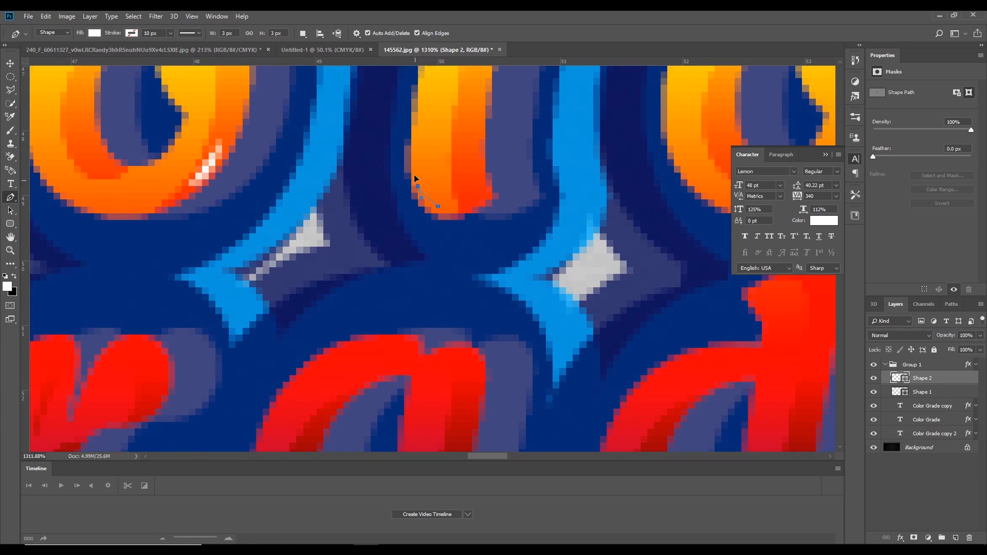
left_click_drag(415, 163, 411, 169)
Draw a thin white highlight about 5 by 7 px on the lower-right edge of the second o in Color.
scroll(506, 250, "down", 6)
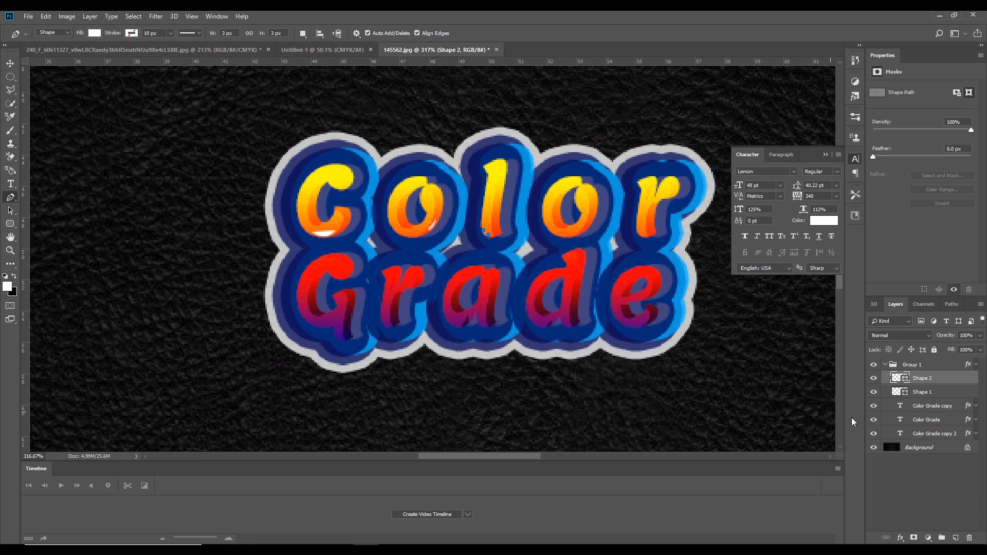
scroll(611, 267, "up", 5)
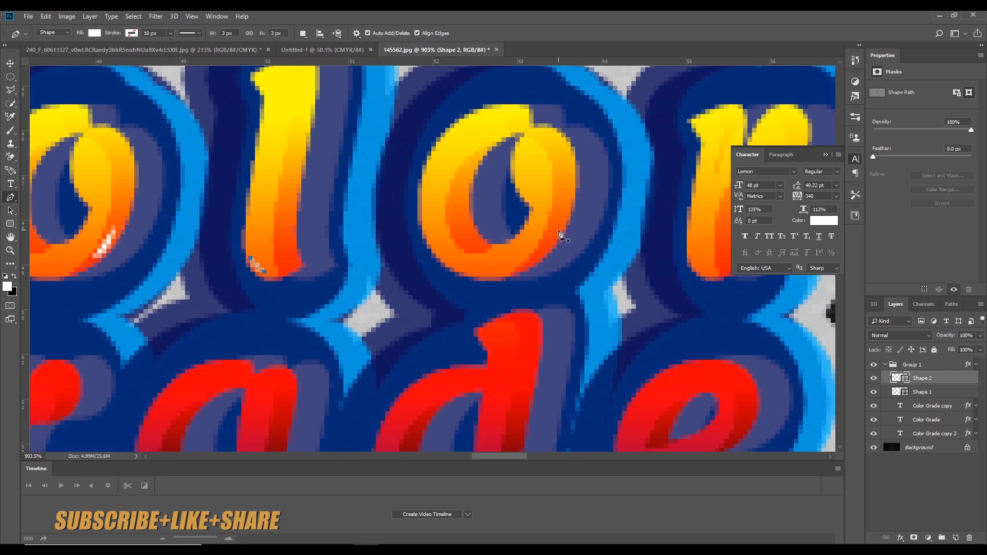
left_click(561, 226)
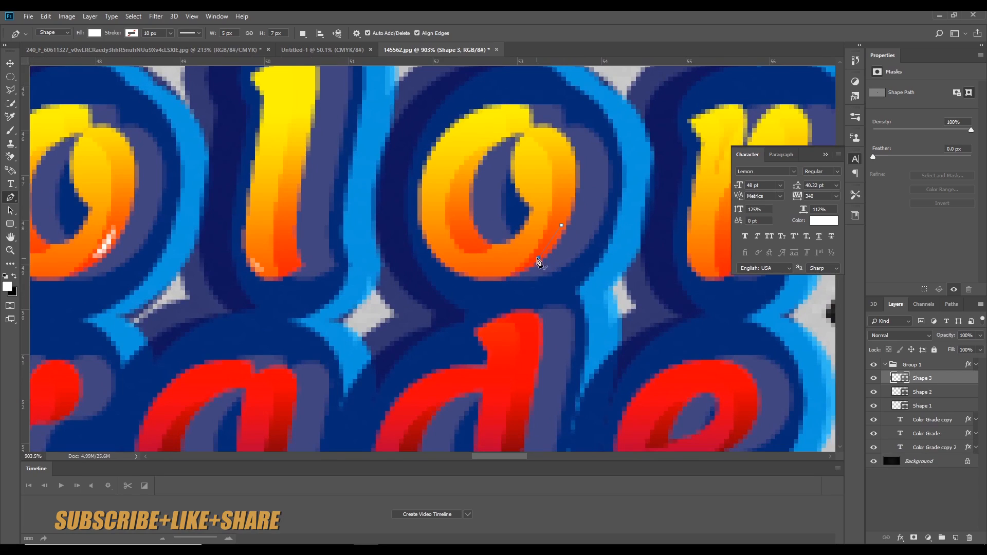
left_click(537, 257)
left_click_drag(576, 223, 576, 218)
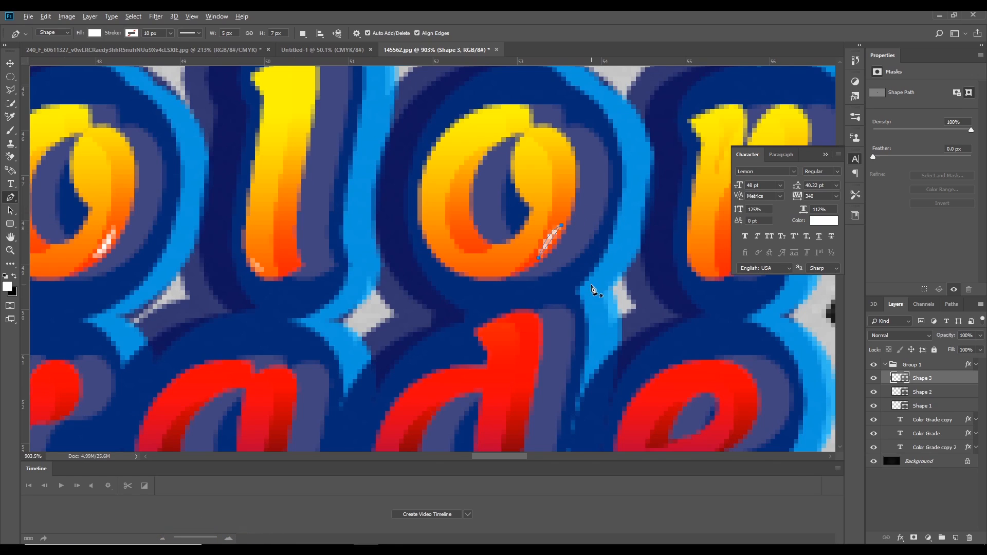
Draw a narrow white highlight about 1.3 by 5 px on the right edge of the r's stem in Color.
scroll(591, 286, "down", 3)
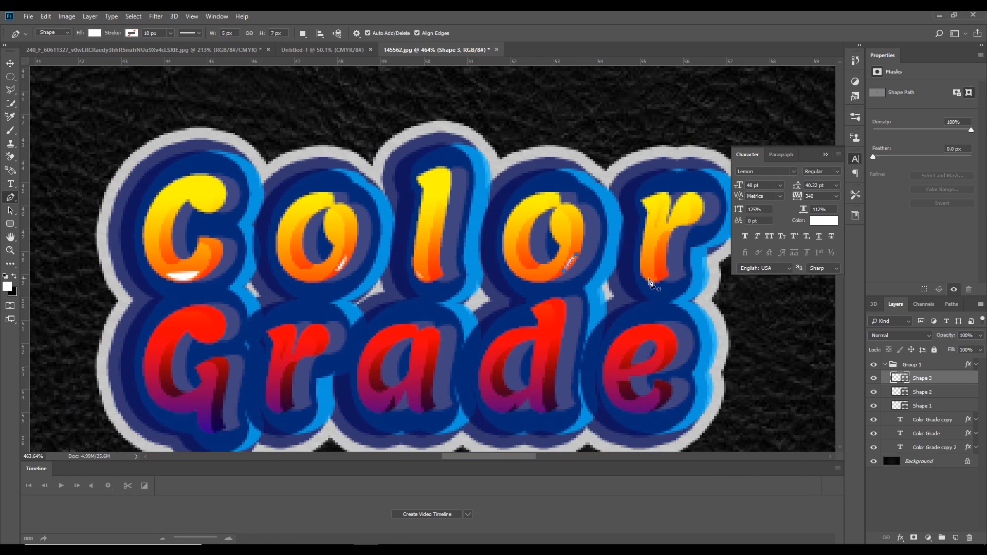
scroll(667, 307, "up", 4)
scroll(667, 307, "up", 1)
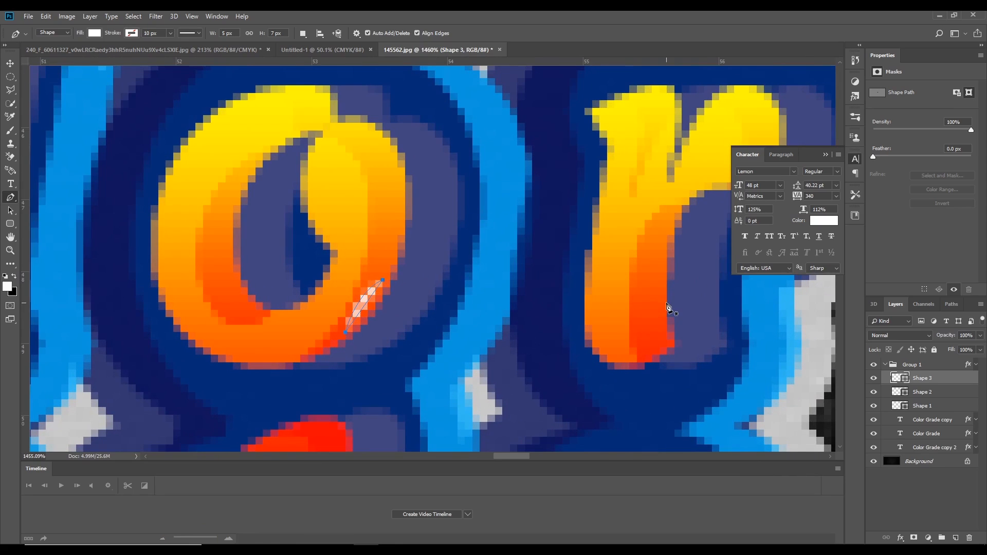
left_click(667, 228)
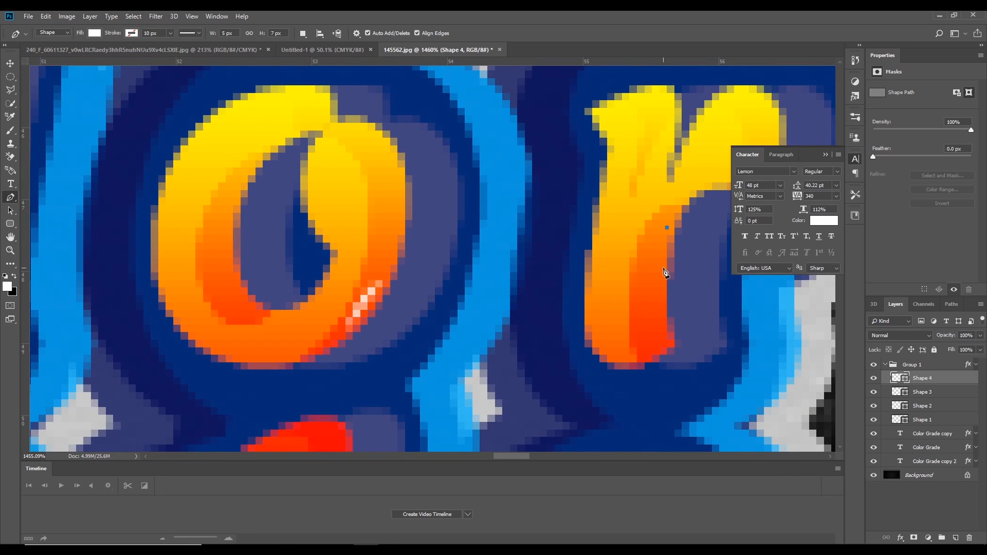
left_click(660, 265)
mouse_move(688, 216)
left_mouse_down()
mouse_move(683, 202)
mouse_move(684, 222)
left_mouse_up()
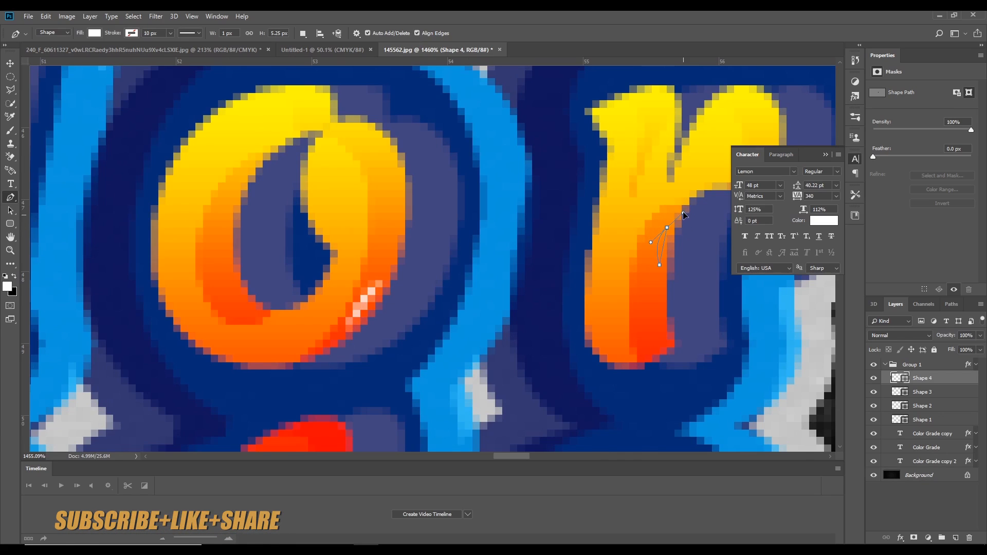
scroll(688, 312, "down", 6)
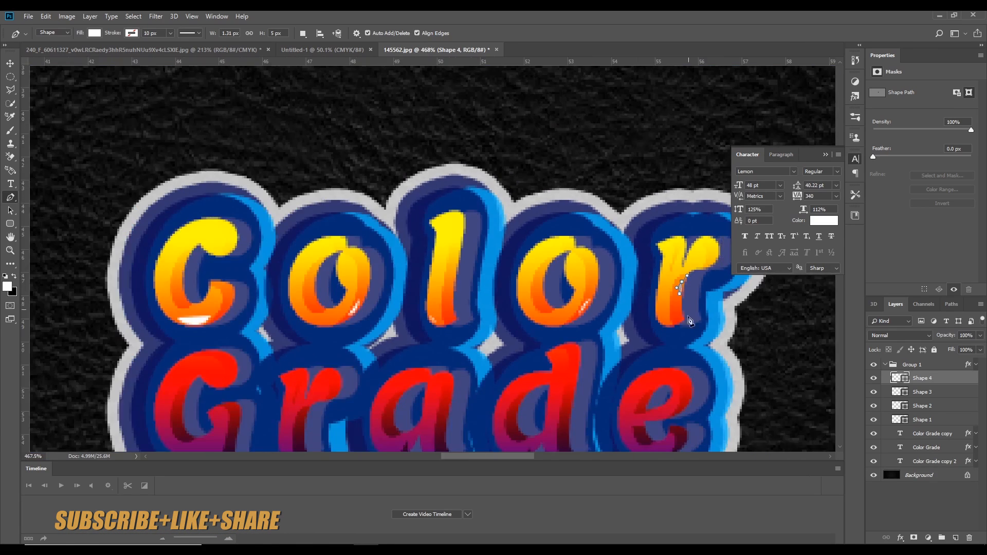
Undo the stray point placed on the G and reshape the highlight on the r in Color to about 2.3 by 6.1 px.
scroll(655, 360, "down", 2)
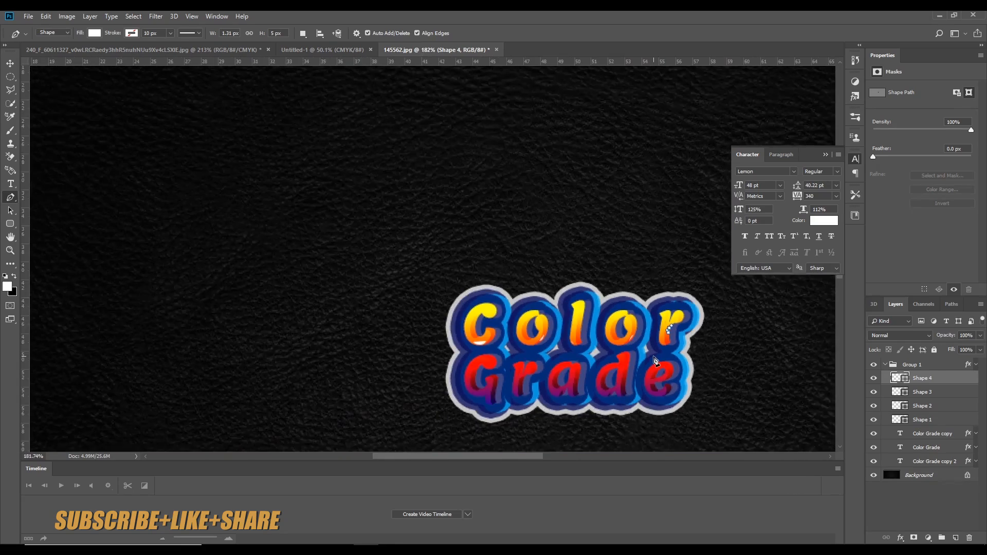
scroll(656, 360, "up", 2)
scroll(655, 360, "up", 4)
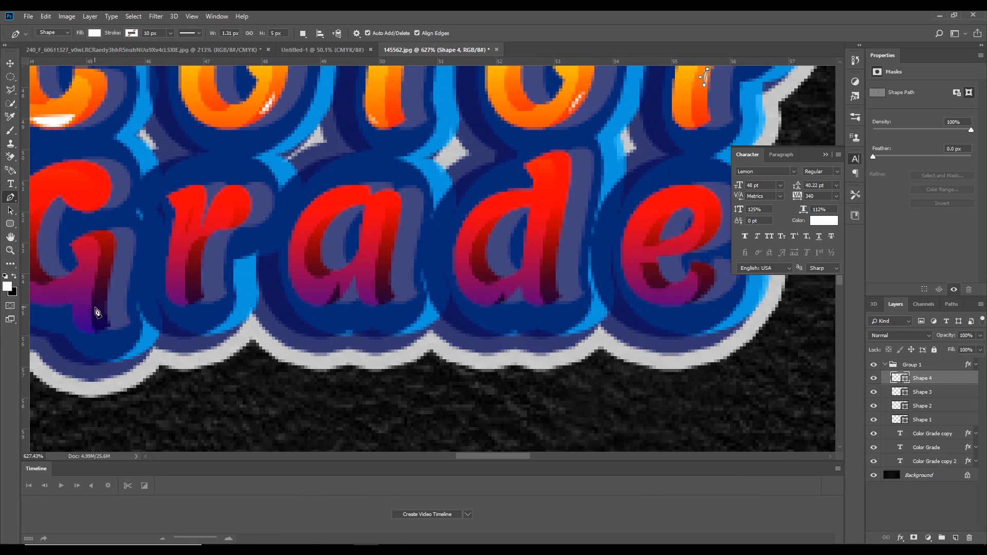
left_click(104, 311)
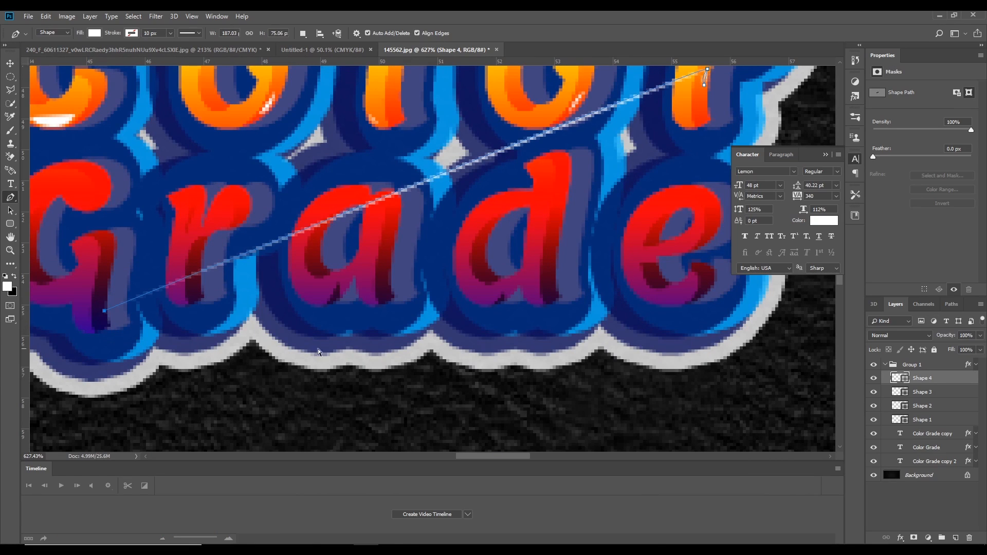
key("ctrl+z")
scroll(656, 132, "up", 5)
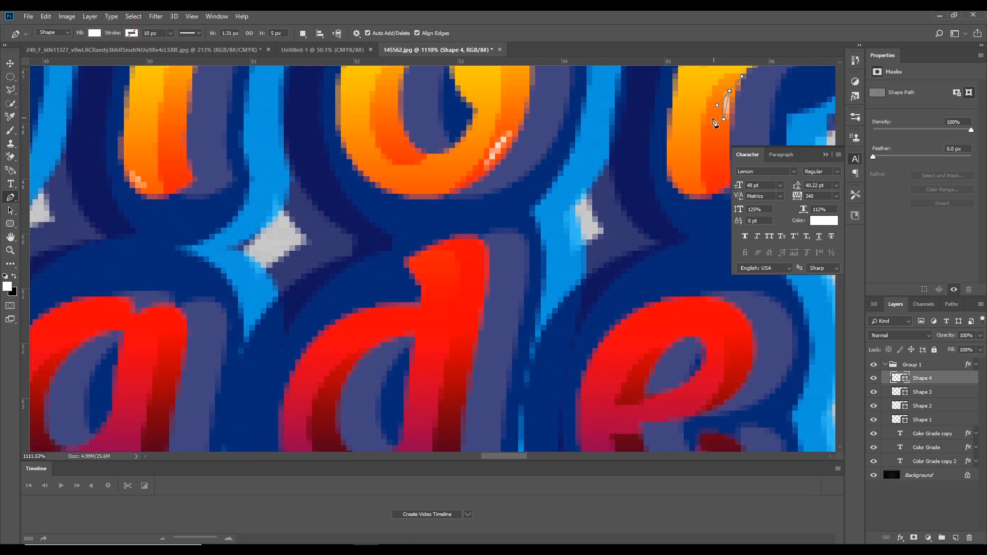
scroll(720, 124, "up", 2)
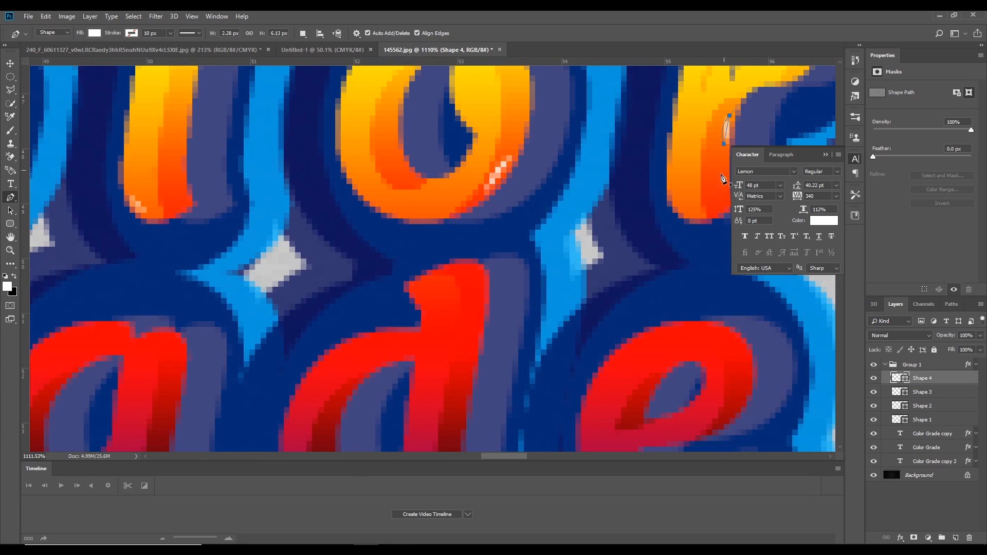
Draw a slim white highlight about 1.5 by 6 px near the end of the G's tail, undoing the oversized curve.
scroll(439, 329, "down", 5)
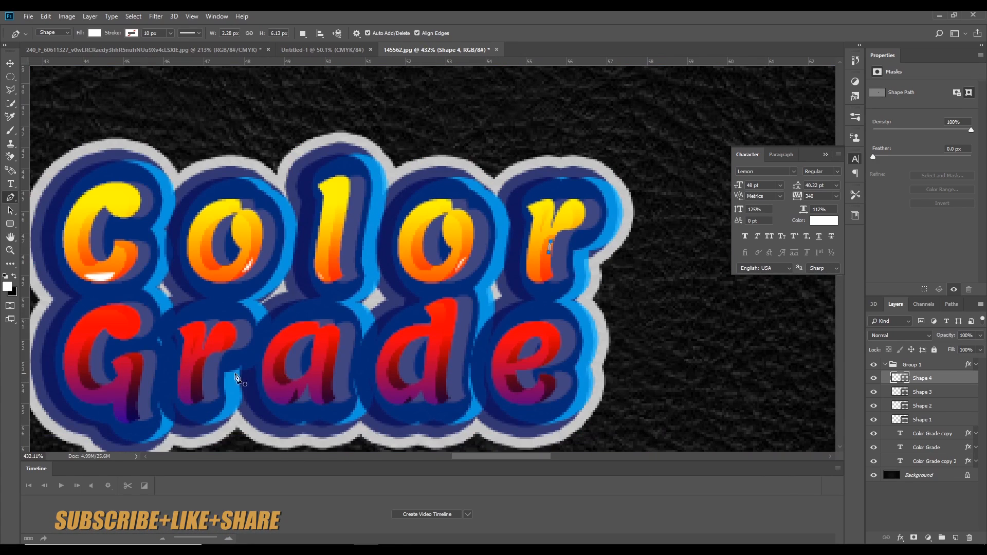
scroll(191, 367, "up", 5)
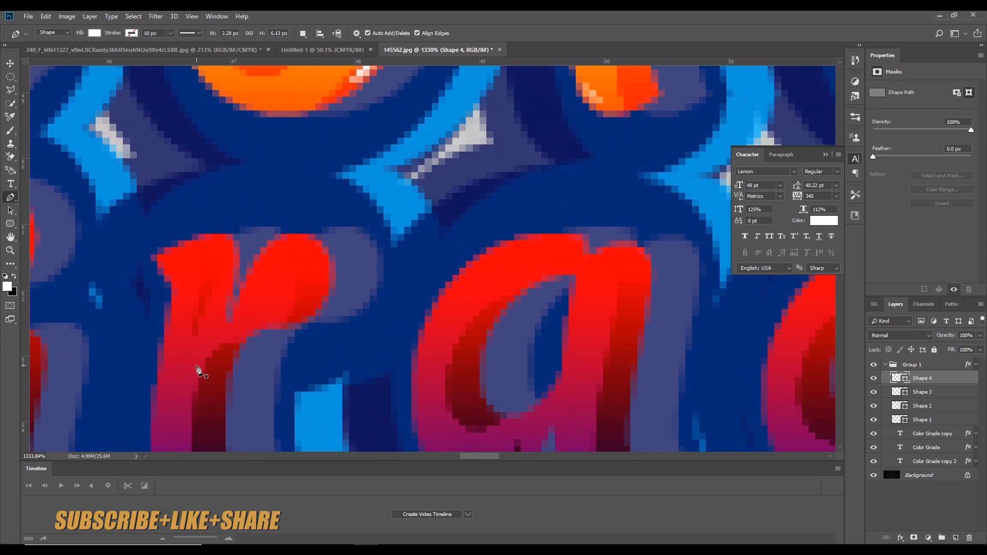
scroll(197, 369, "down", 3)
scroll(198, 370, "up", 3)
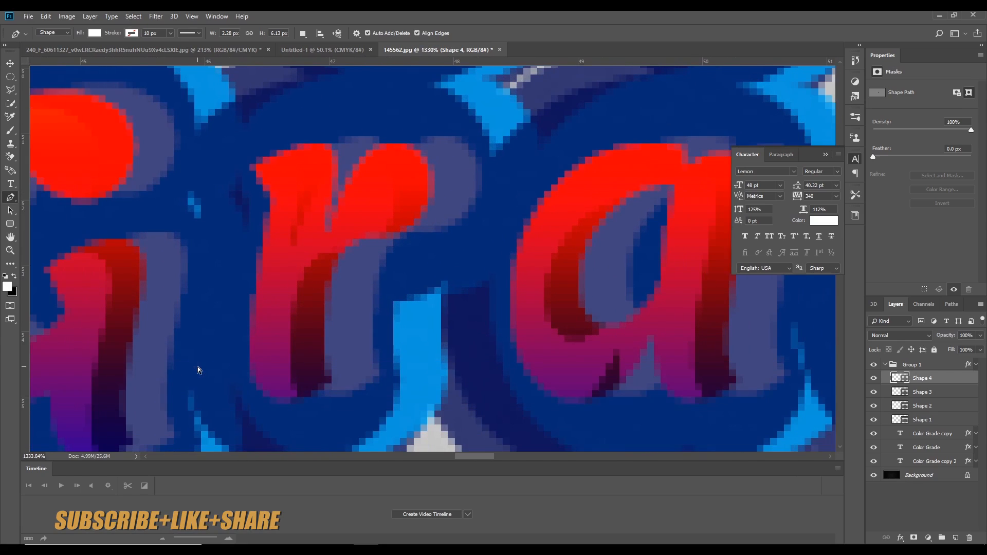
scroll(198, 369, "left", 5)
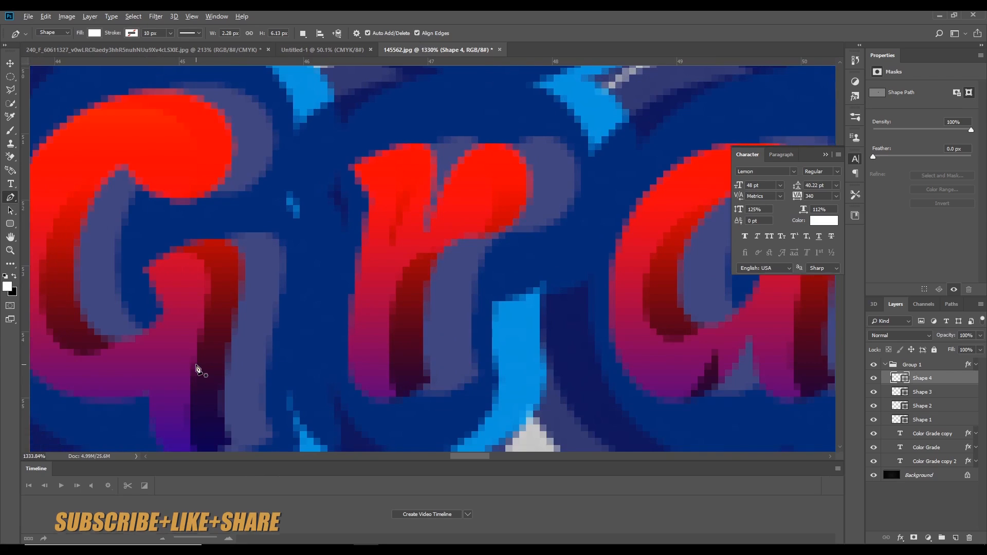
scroll(196, 369, "down", 3)
left_click(204, 383)
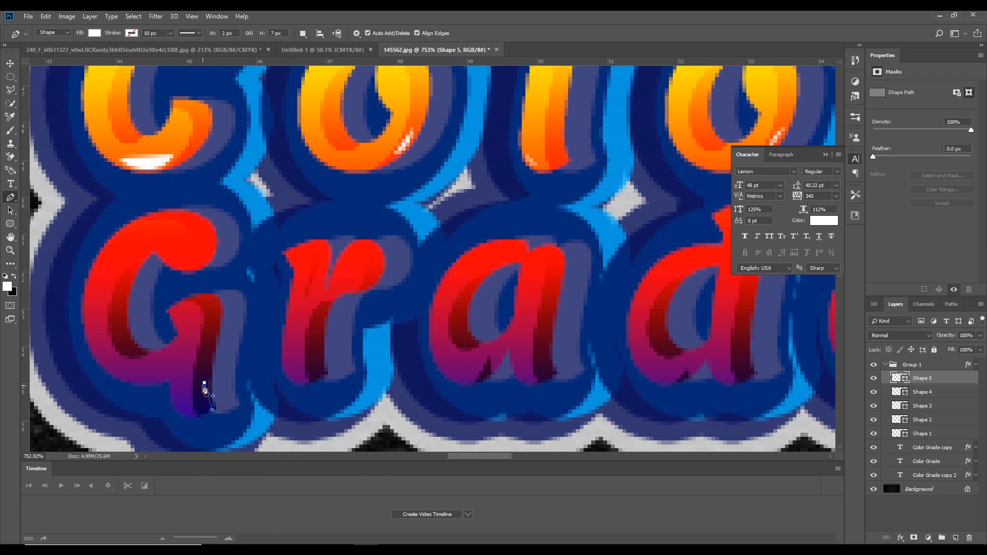
left_click_drag(205, 382, 242, 366)
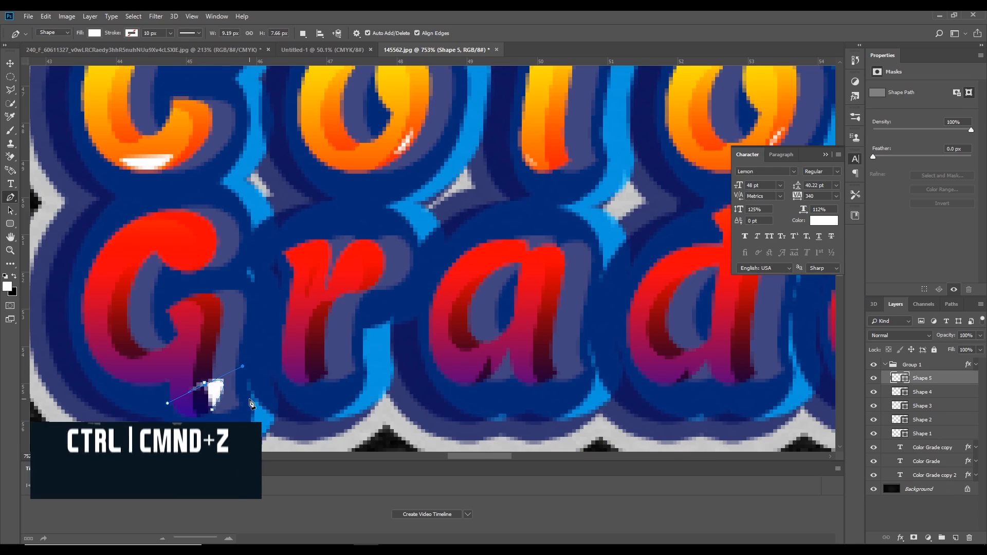
key("ctrl+z")
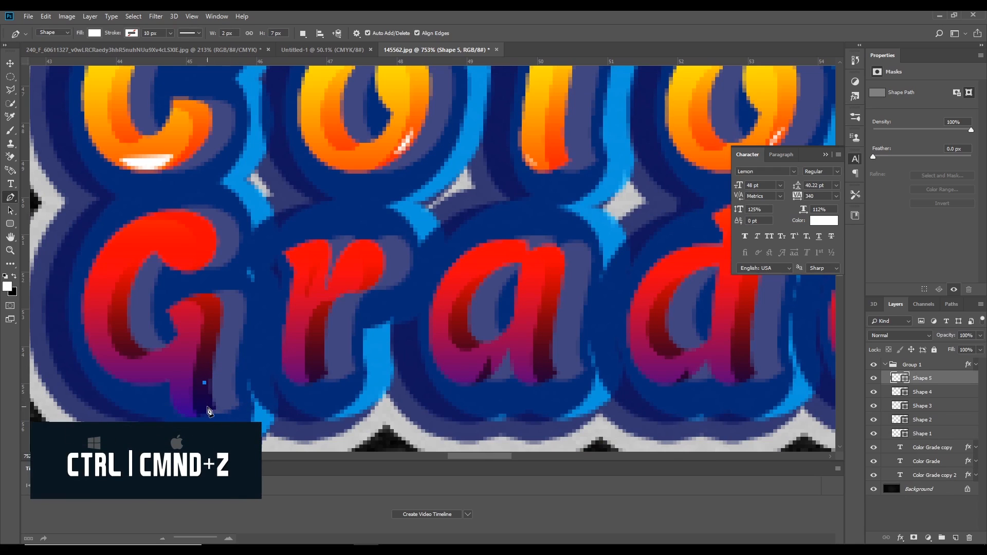
left_click(208, 407)
left_click_drag(204, 382, 216, 369)
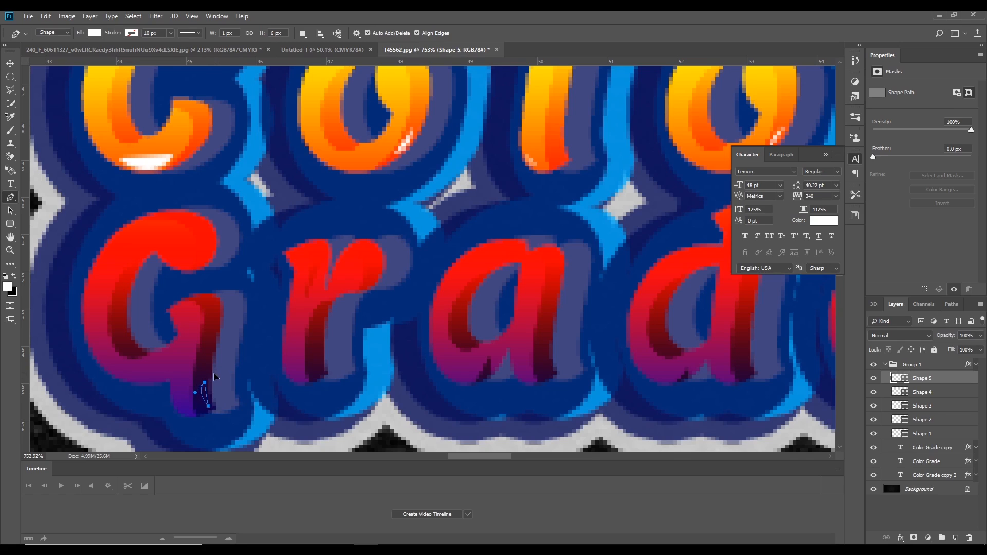
left_click_drag(211, 375, 222, 382)
Draw a white curved highlight about 3.2 by 5 px on the lower-left of the r in Grade, redoing the misplaced curve.
left_click(290, 355)
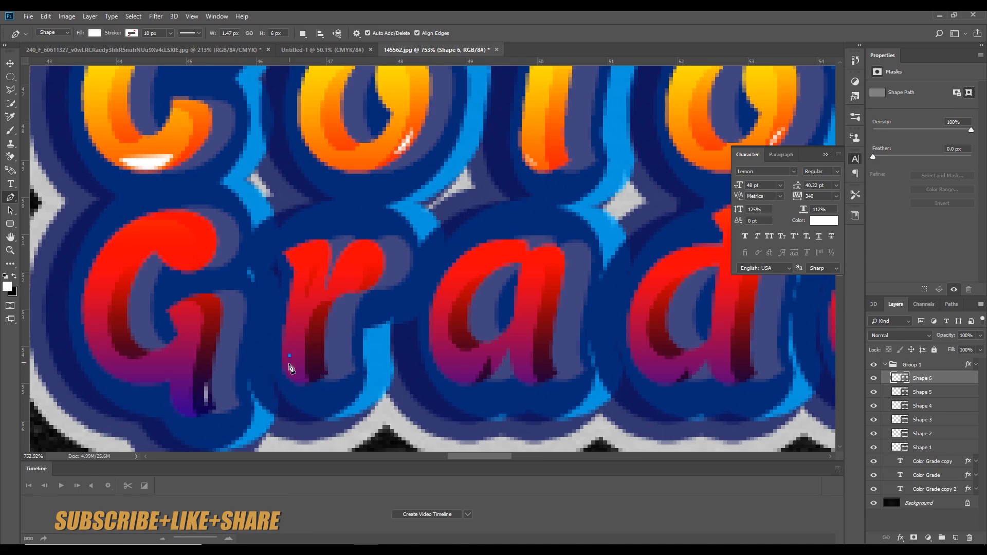
left_click(297, 374)
left_click_drag(290, 355, 298, 343)
key("ctrl+z")
left_click(298, 375)
left_click_drag(289, 355, 310, 353)
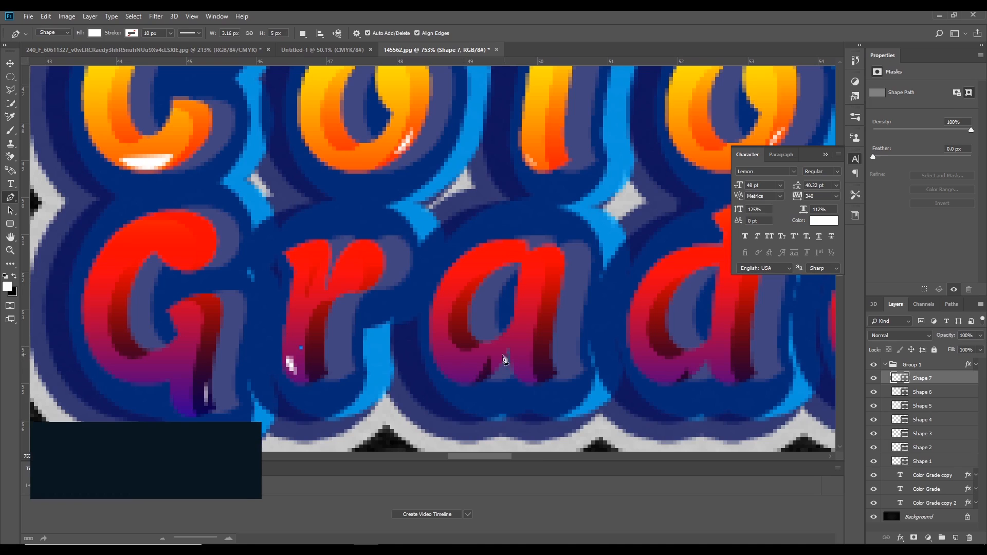
left_click(484, 371)
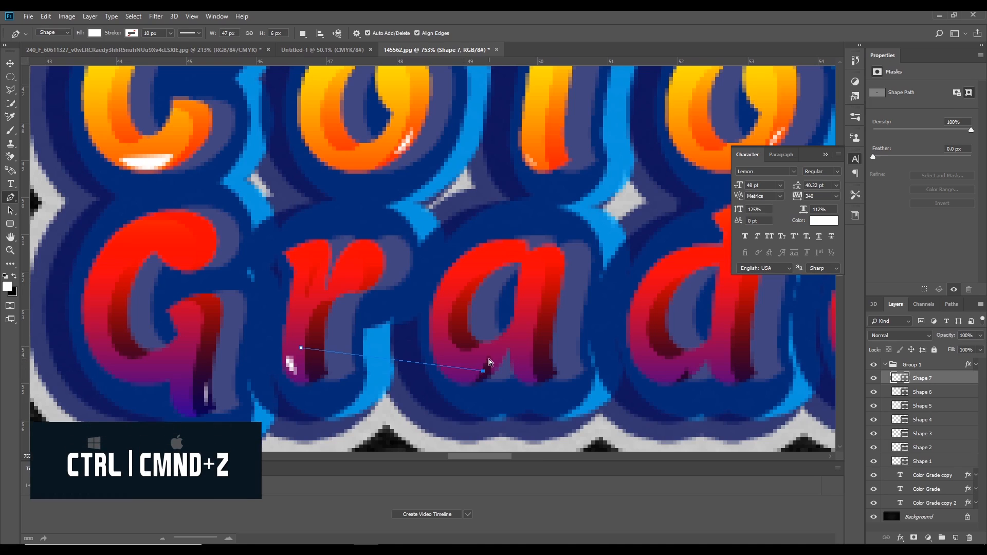
key("ctrl+z")
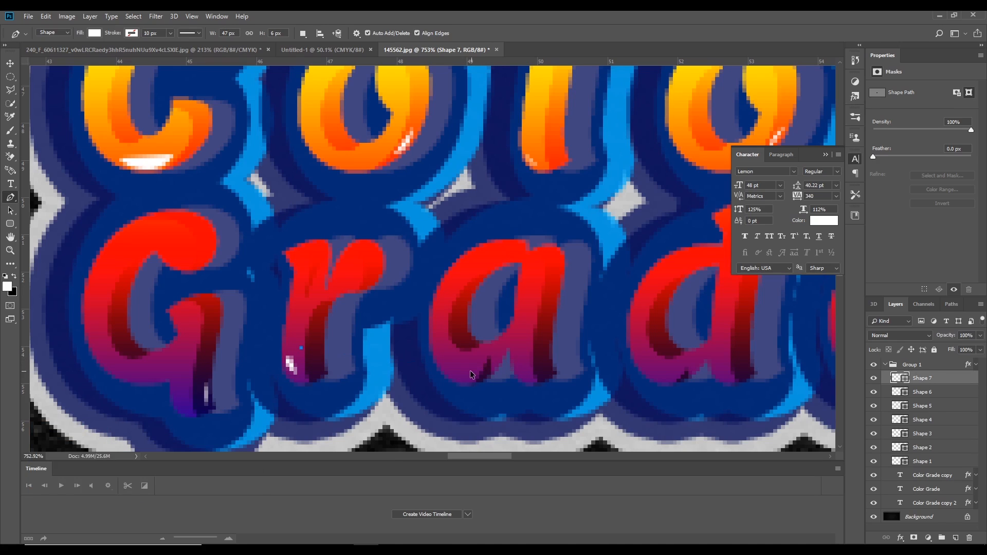
key("ctrl+alt+z")
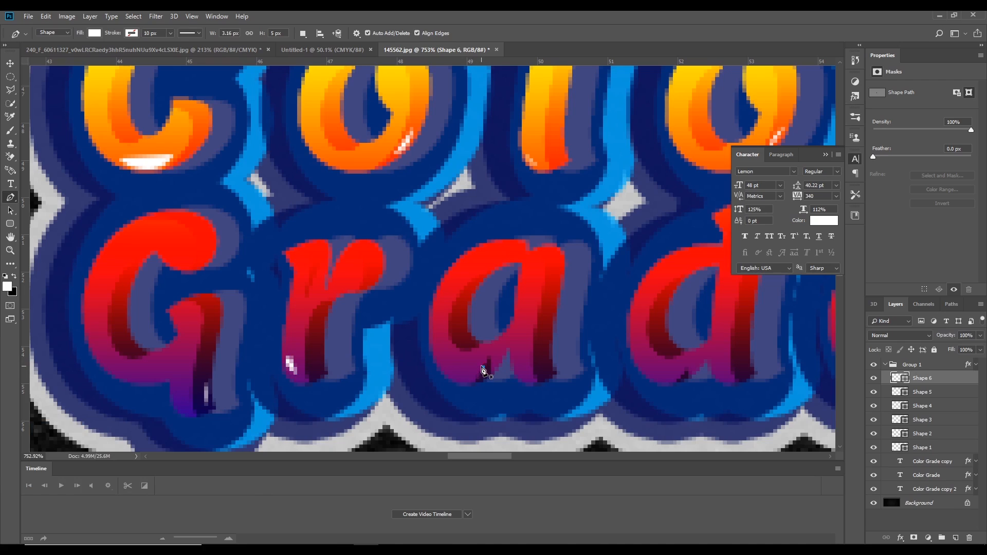
Draw a small white highlight about 2.4 by 4 px at the base of the a's bowl, undoing the stray point on the d.
left_click(482, 367)
left_click_drag(476, 384, 490, 362)
scroll(534, 382, "down", 3)
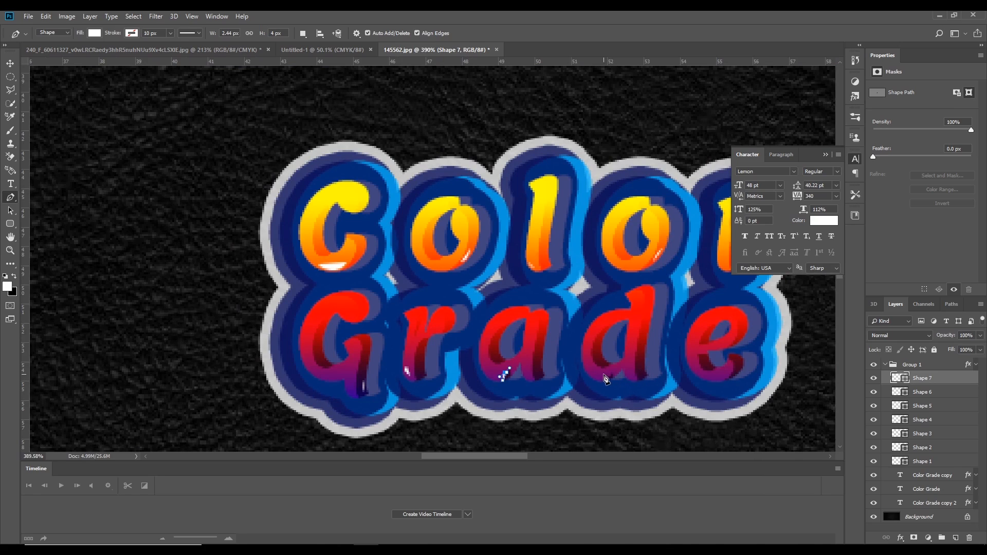
left_click(604, 377)
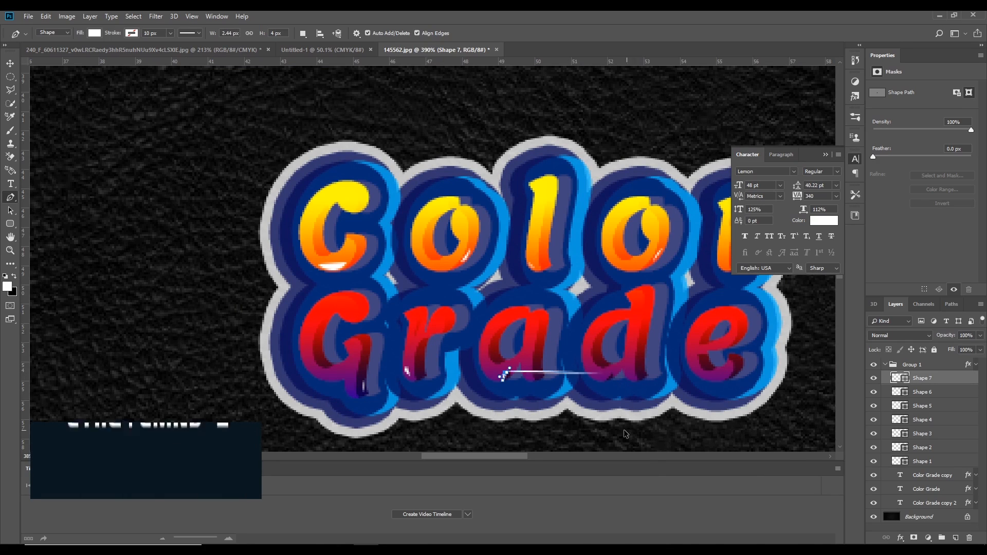
key("ctrl+z")
Draw a thin white curved highlight about 9.4 by 3.2 px along the base of the d's bowl, undoing the stray shape beside it.
scroll(584, 406, "up", 5)
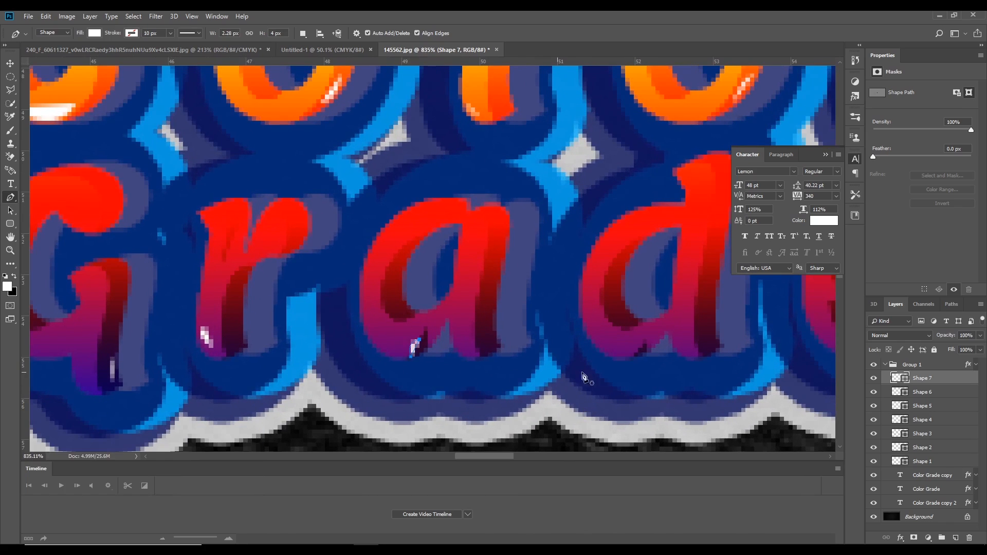
left_click(630, 352)
left_click(603, 340)
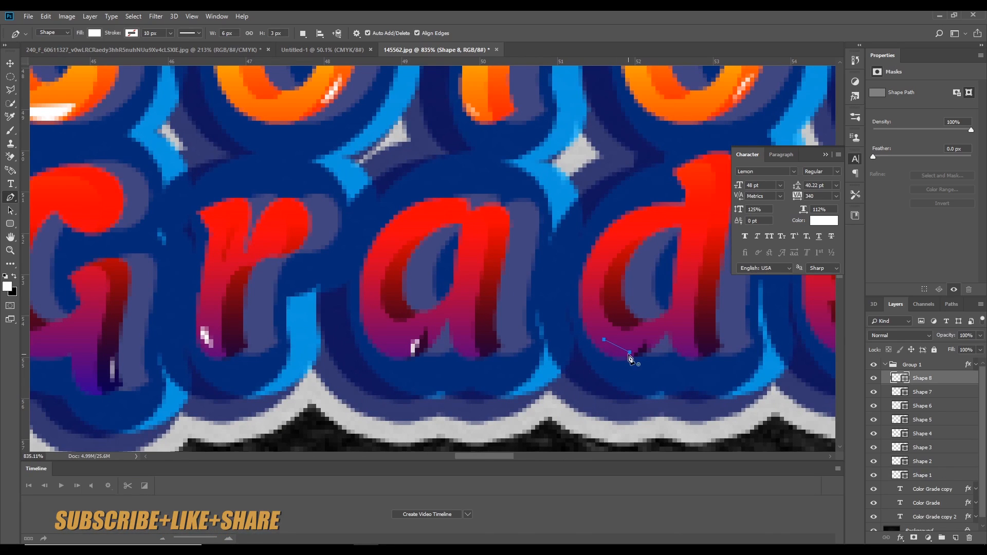
left_click(630, 354)
left_click(640, 351)
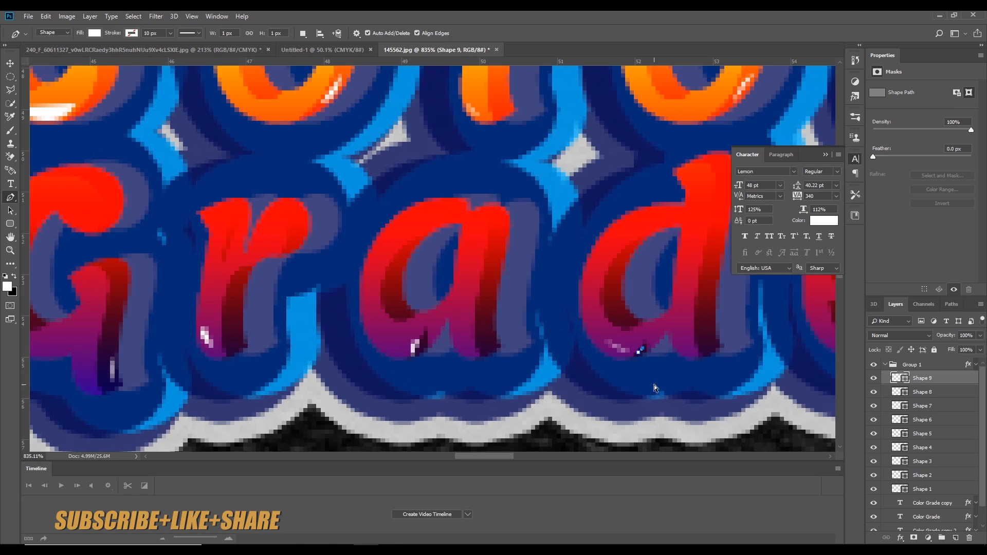
key("ctrl+z")
key("ctrl+z")
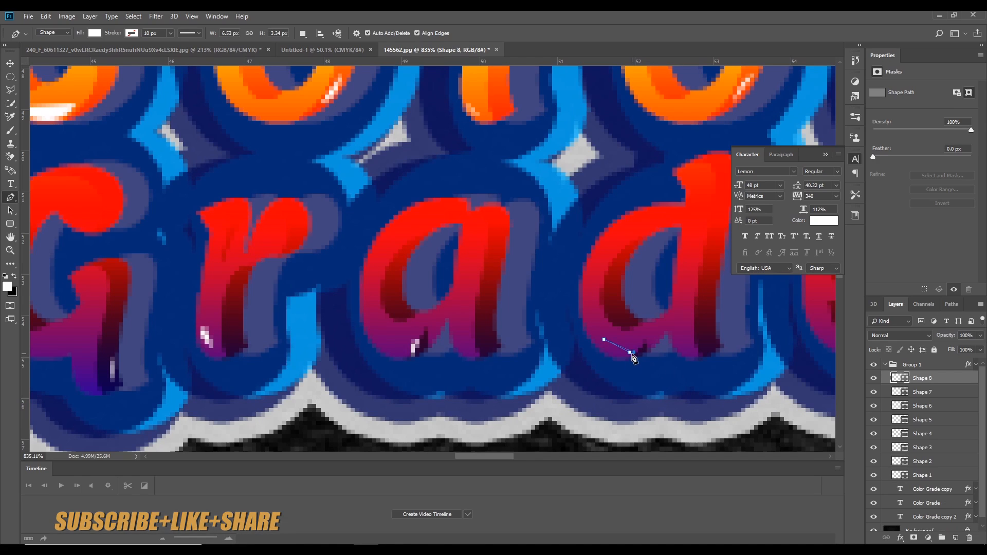
left_click_drag(633, 352, 659, 347)
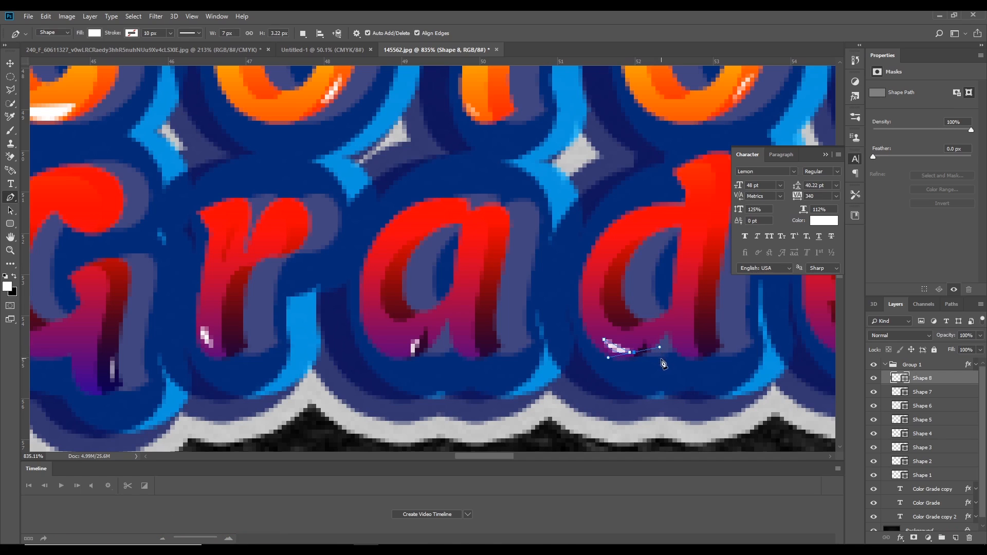
Draw a thin white curved highlight about 12 by 2.2 px along the bottom curve of the e in Grade.
scroll(697, 360, "down", 3)
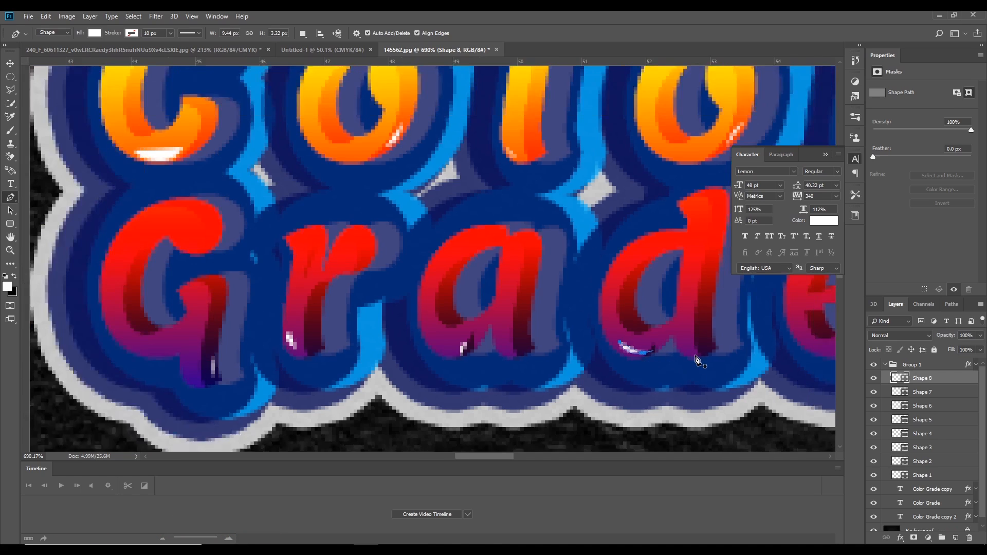
scroll(697, 360, "up", 3)
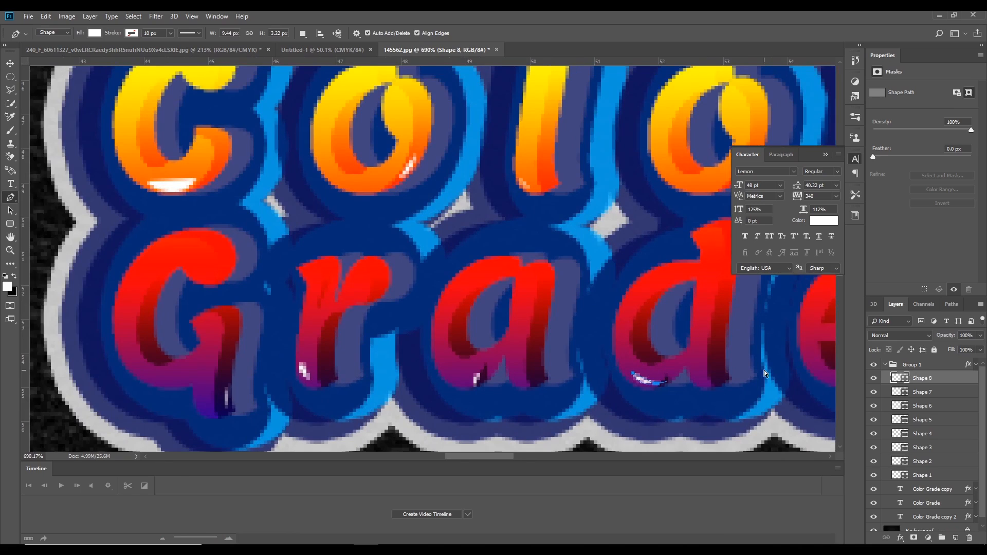
scroll(764, 370, "right", 5)
left_click(661, 380)
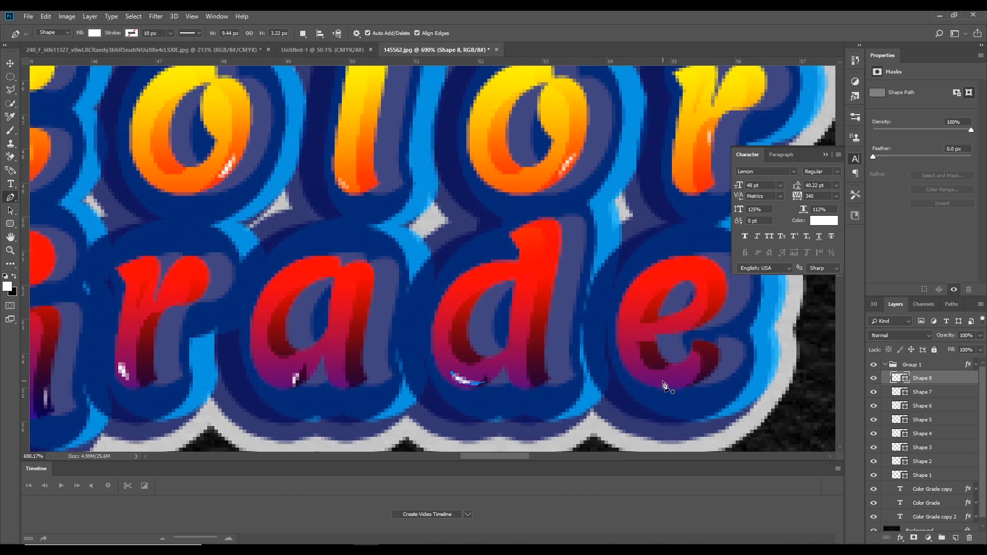
left_click(693, 378)
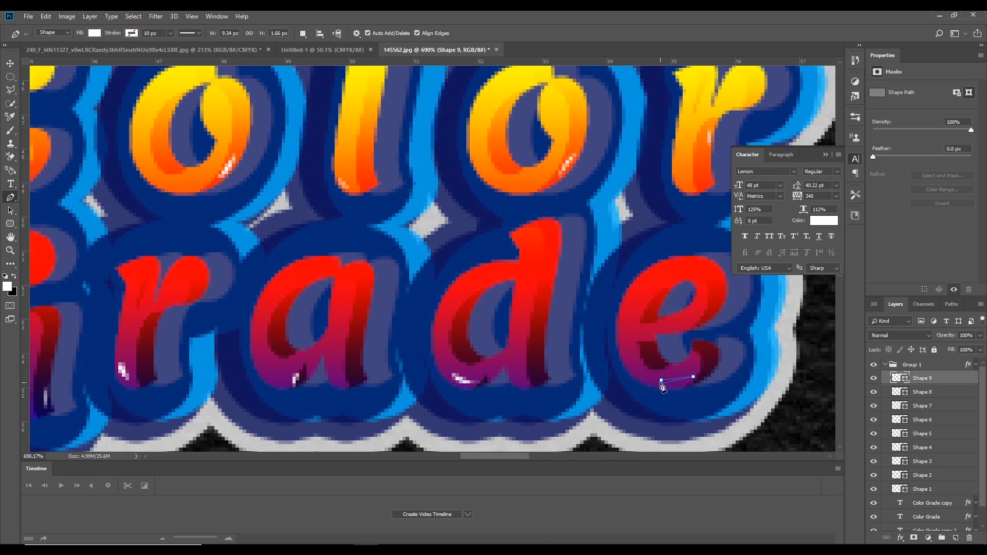
left_click_drag(661, 380, 636, 380)
left_click(661, 380)
Collapse Group 1 and add a new empty layer above it.
scroll(690, 399, "down", 3)
scroll(690, 398, "down", 5)
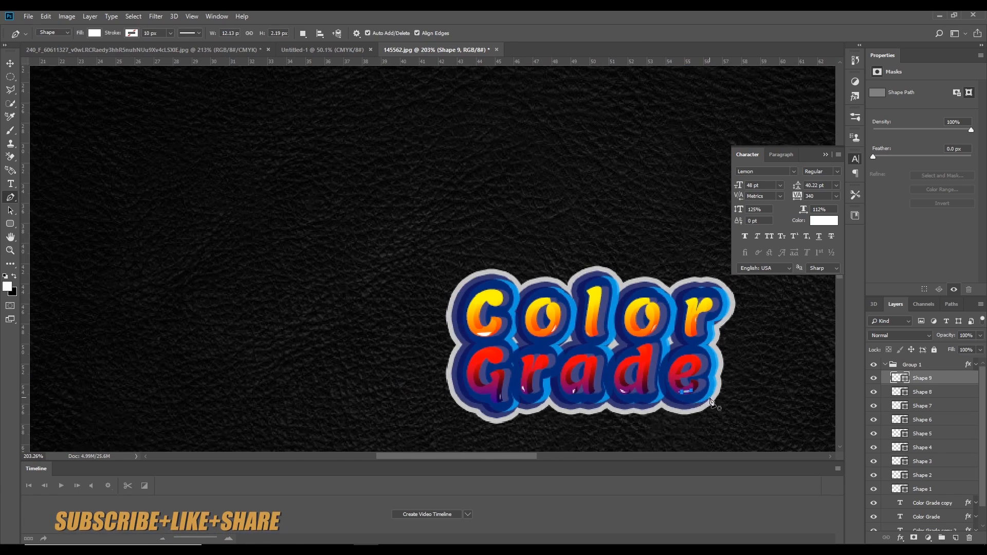
scroll(722, 404, "down", 3)
scroll(722, 404, "down", 1)
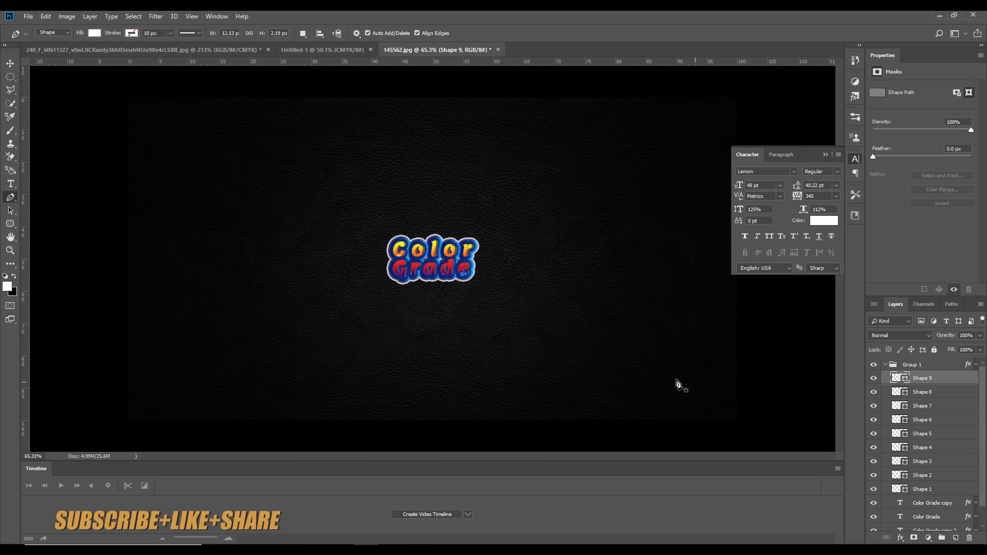
left_click(976, 365)
left_click(883, 365)
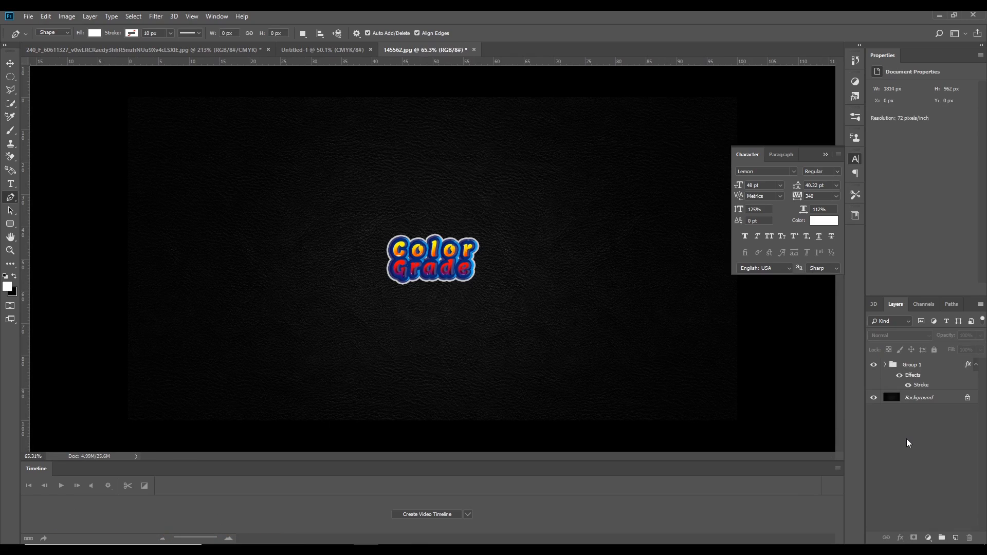
left_click(958, 539)
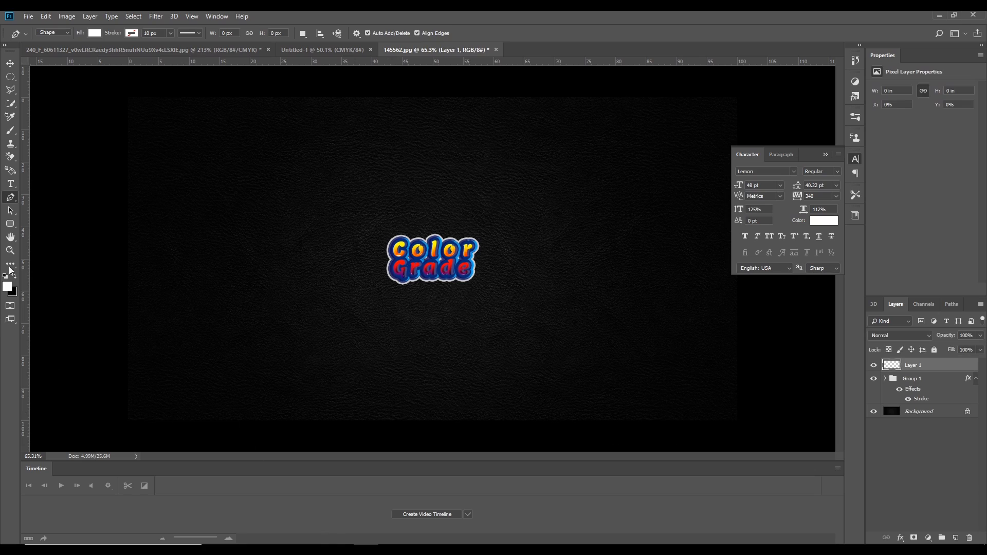
Draw a thin white vertical rounded rectangle, 3 by 128 px, on the leather beside the lettering.
left_click(10, 226)
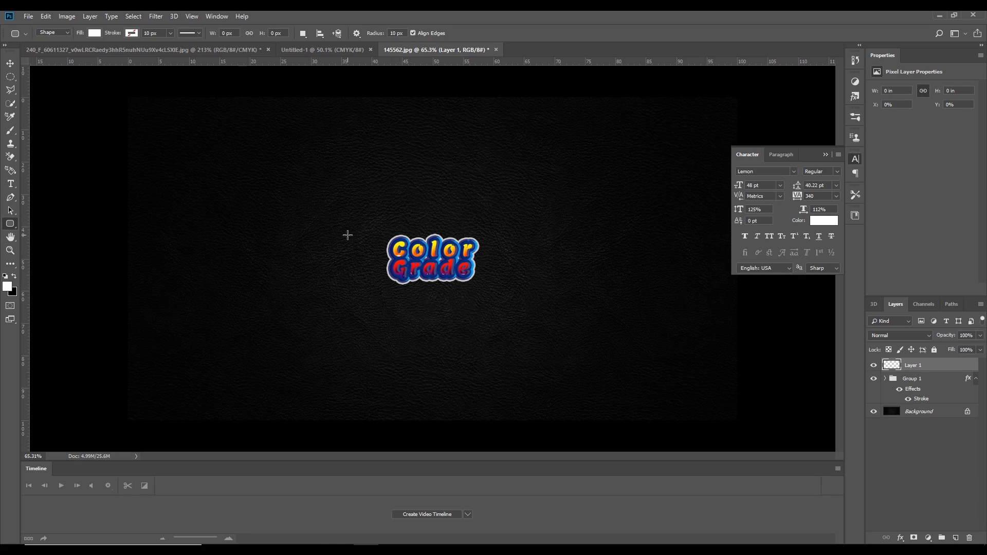
left_click_drag(347, 235, 348, 272)
left_click_drag(348, 276, 348, 277)
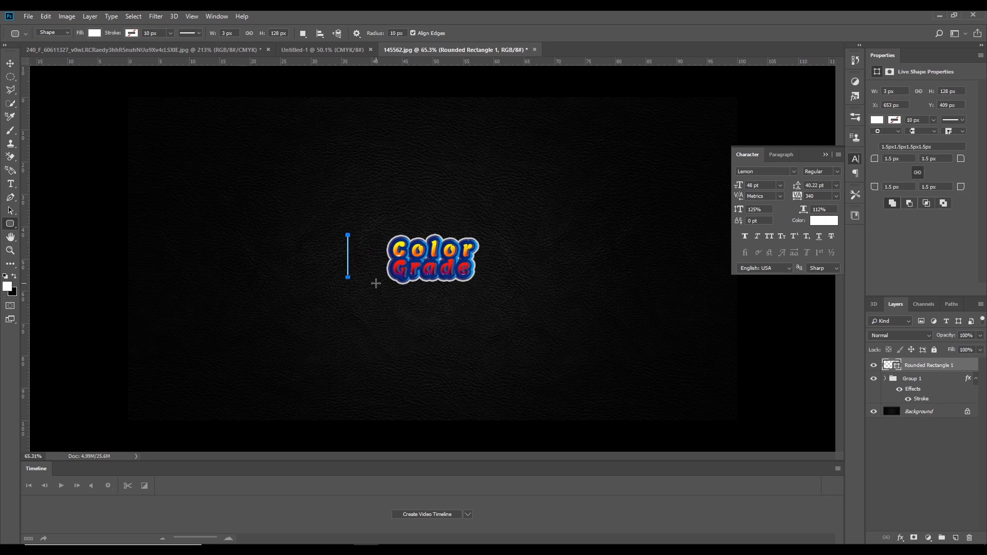
Duplicate the white line and rotate the copy about 122° around its center, accepting the conversion to a regular path.
scroll(440, 273, "up", 5)
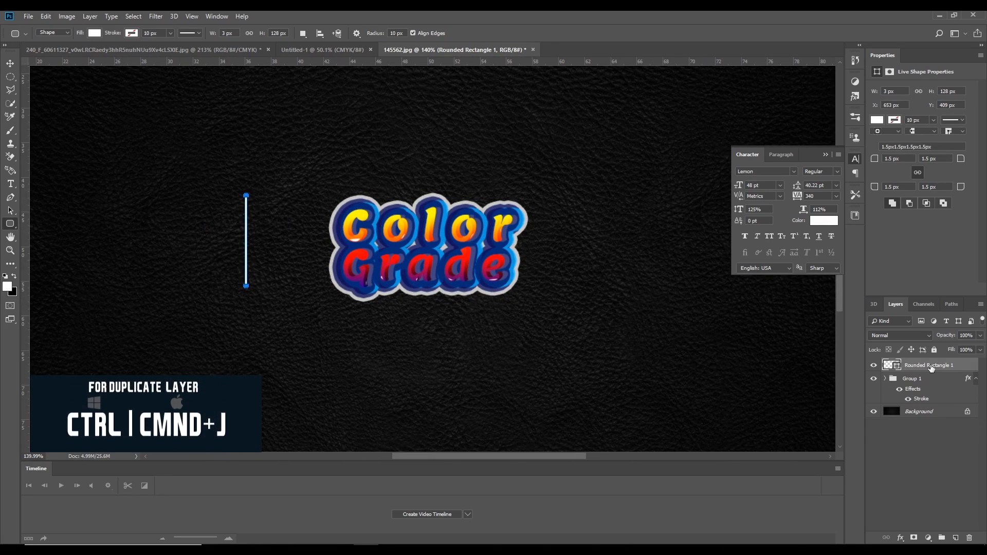
key("ctrl+j")
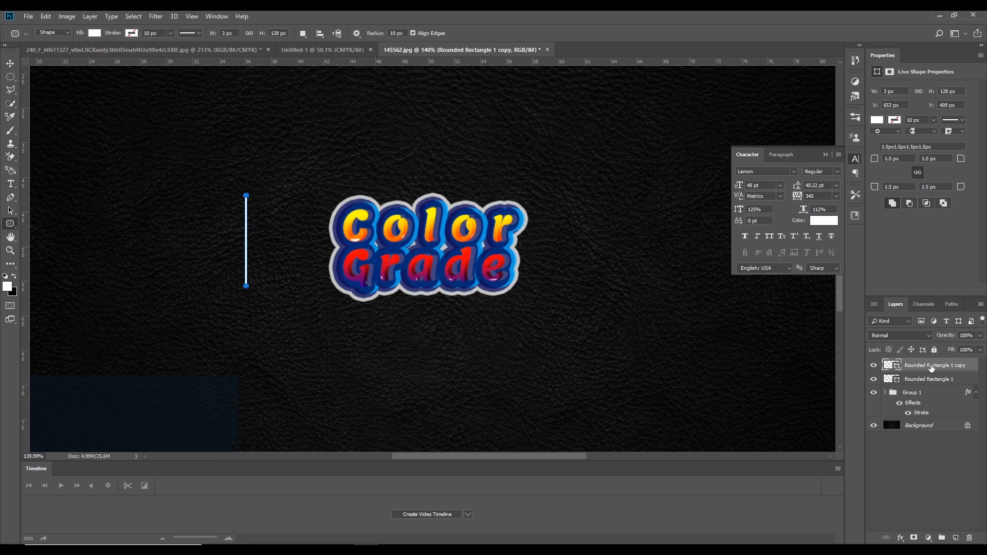
key("ctrl+t")
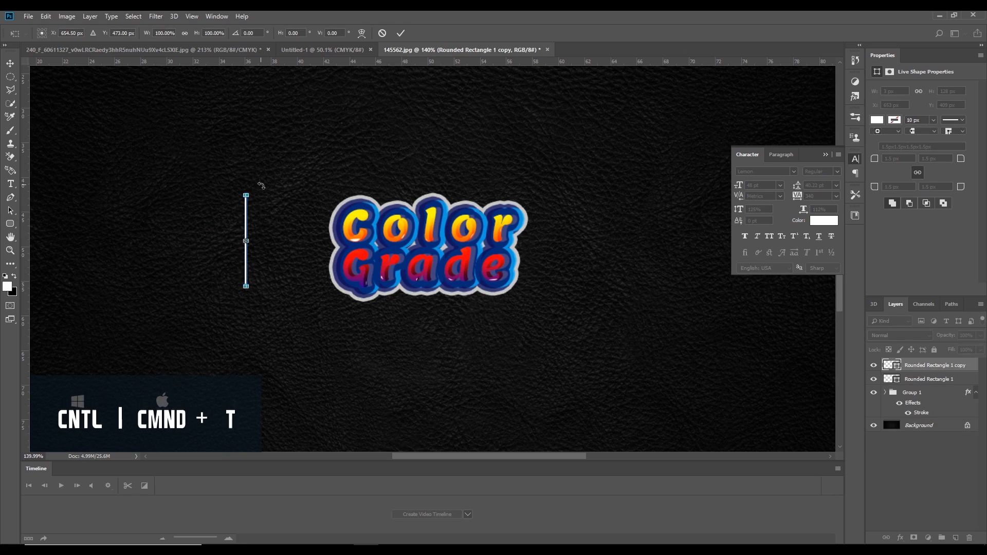
left_click_drag(260, 191, 301, 222)
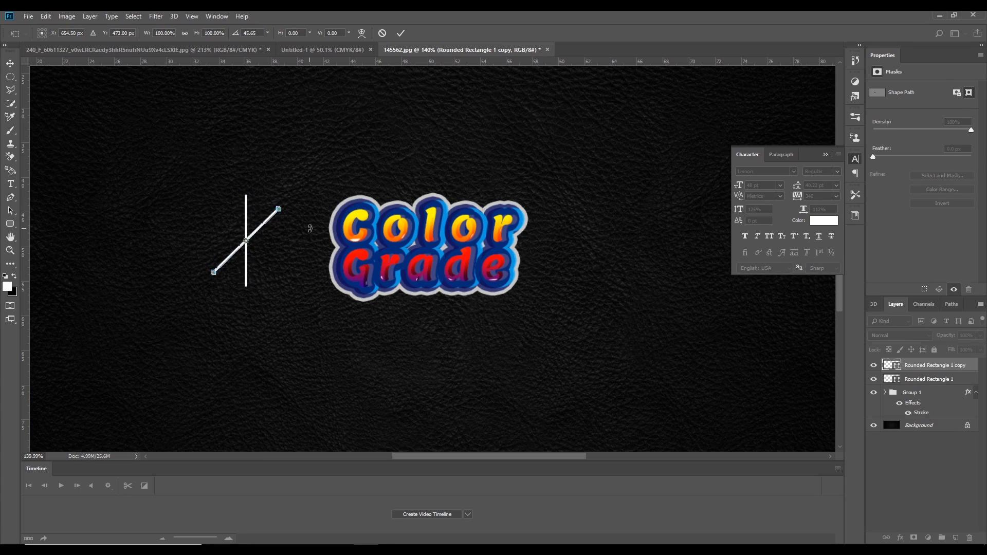
left_click_drag(291, 212, 286, 271)
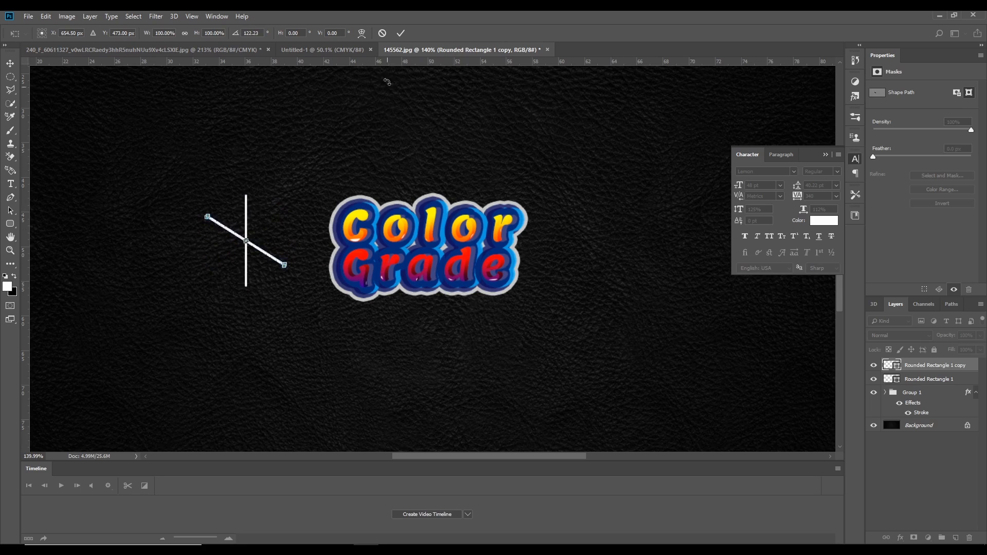
left_click(401, 33)
left_click(461, 213)
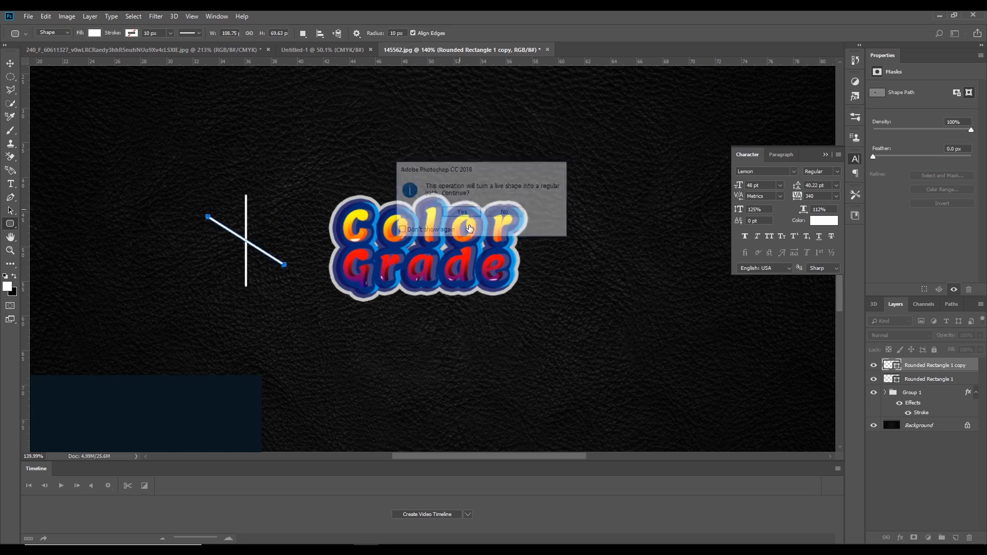
Duplicate the slanted line and rotate the copy to slant the opposite way, forming a six-pointed star.
key("ctrl+j")
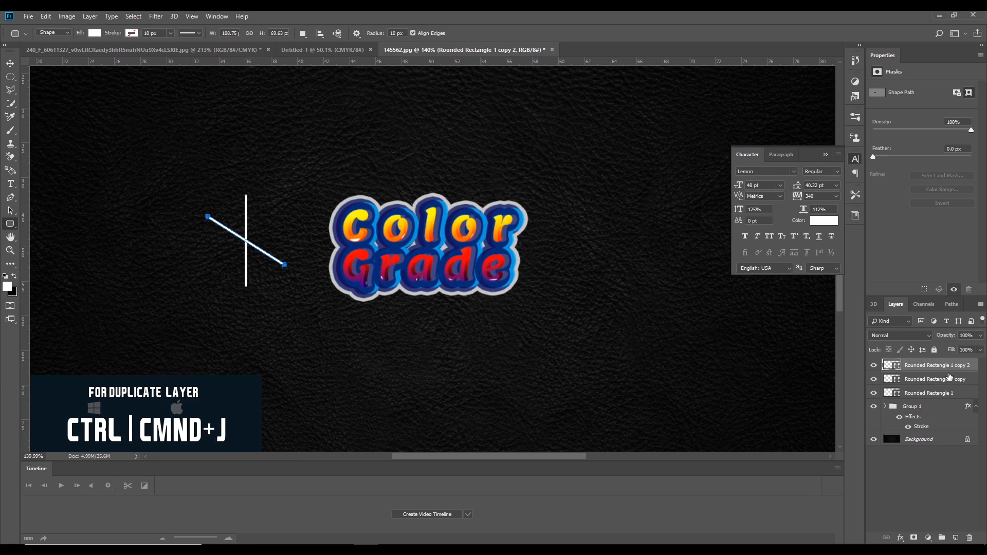
key("ctrl+t")
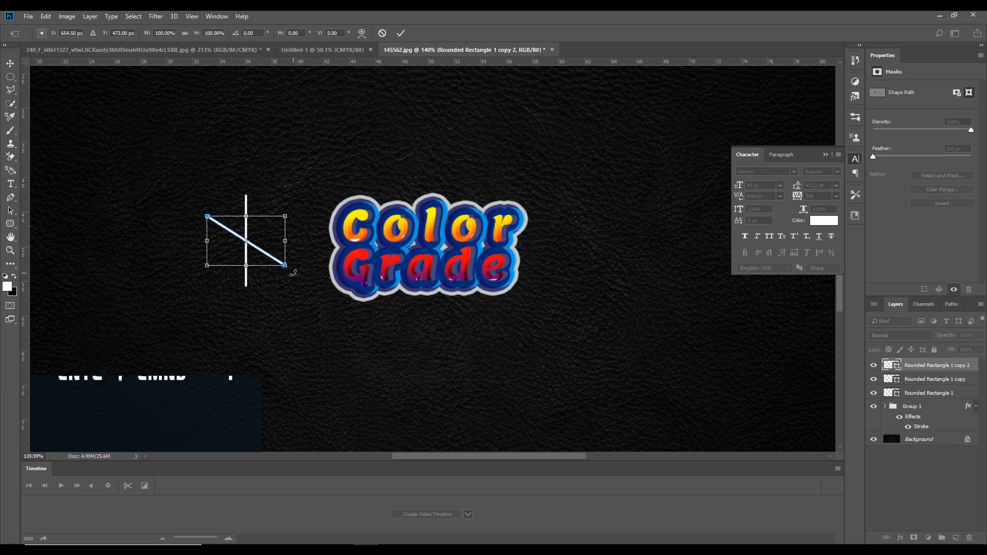
left_click_drag(296, 278, 299, 207)
left_click(400, 33)
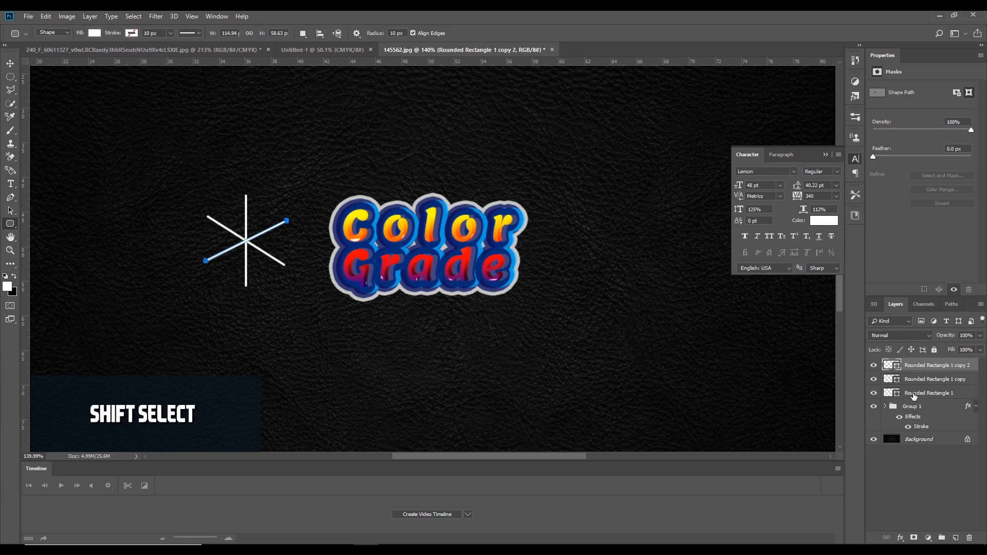
Merge the three rounded rectangle layers of the star into a single shape layer.
left_click(914, 394, "shift")
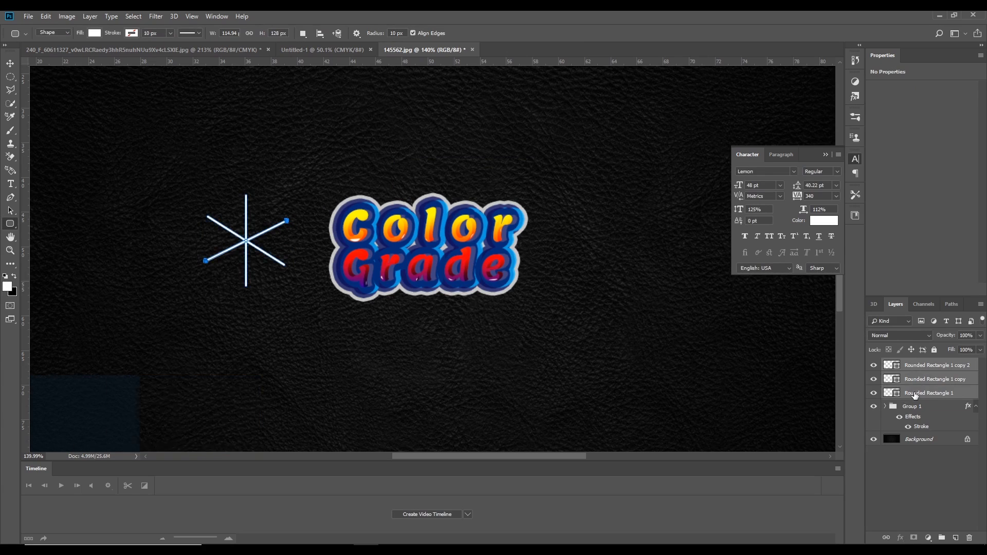
key("ctrl+e")
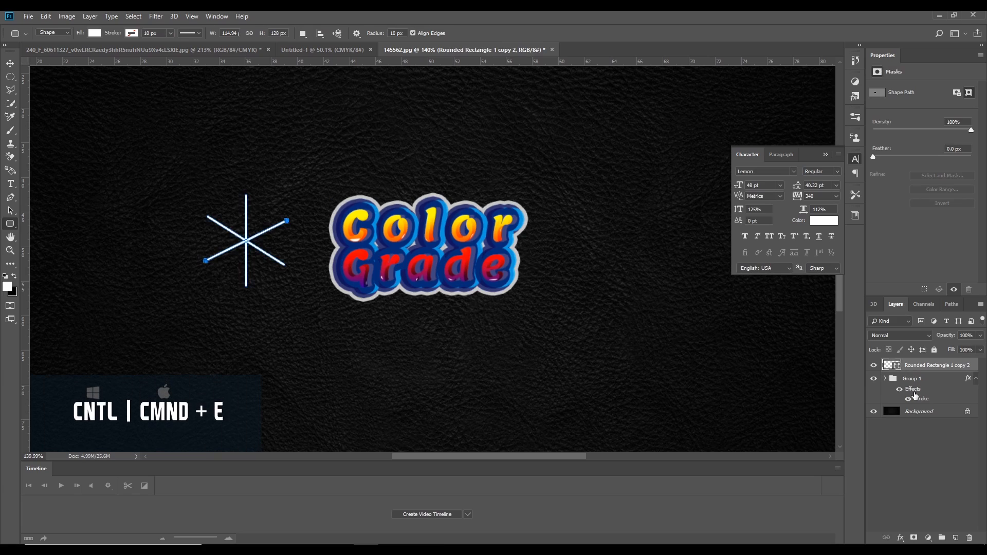
left_click(918, 434)
left_click(927, 372)
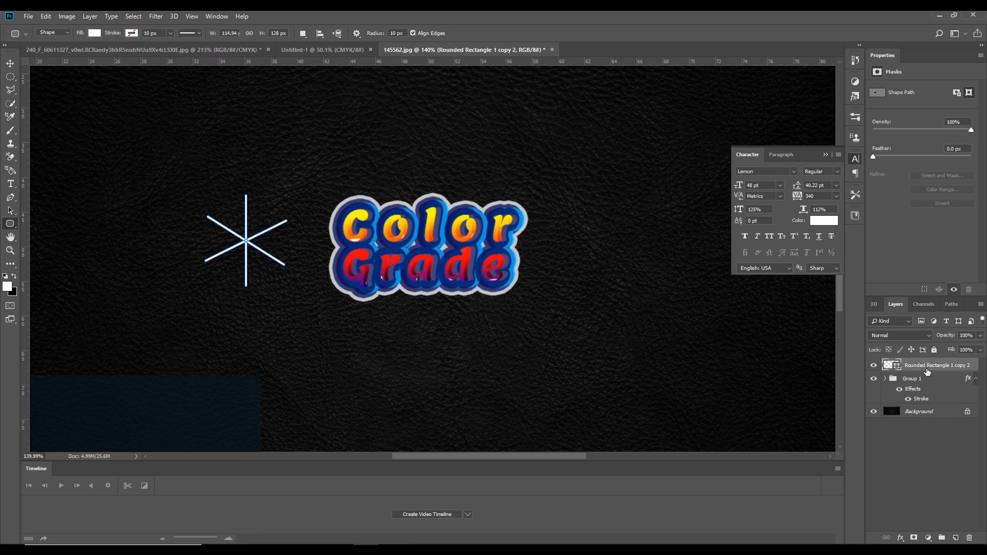
Scale the merged star down around its center to about 31 by 35 px.
key("ctrl+t")
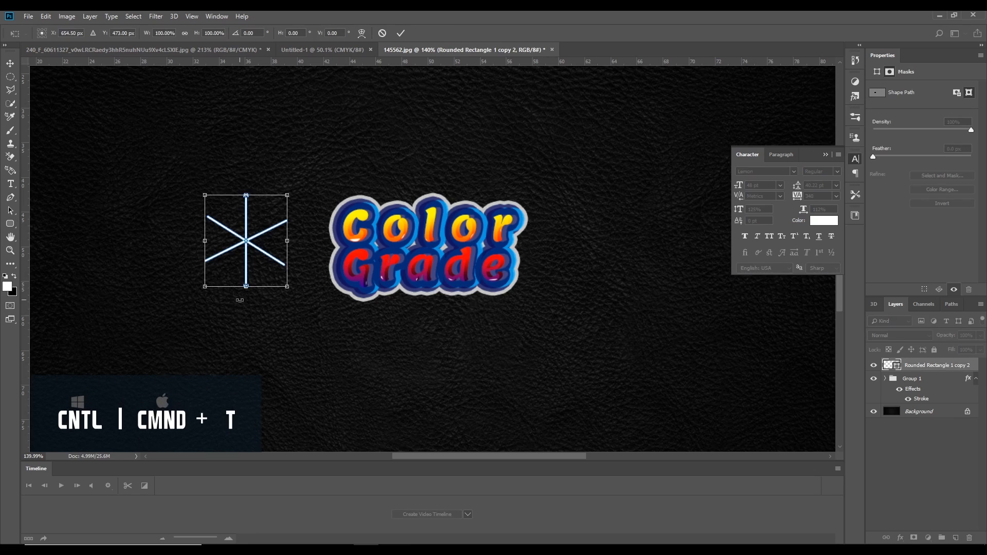
left_click_drag(286, 286, 257, 253)
left_click(400, 33)
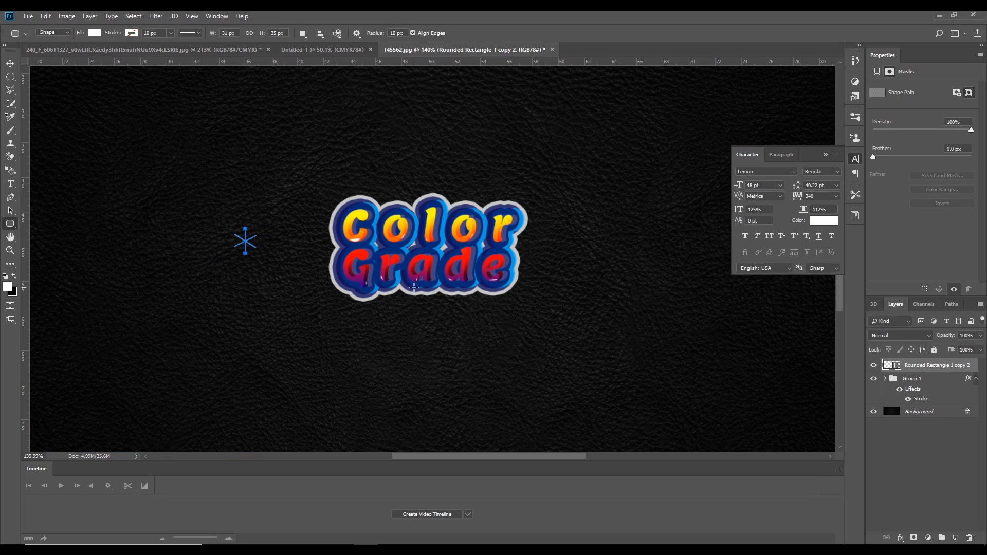
Enlarge the star around its center to about 52 by 58 px and deselect its layer.
left_click(920, 413)
left_click(918, 367)
key("ctrl+t")
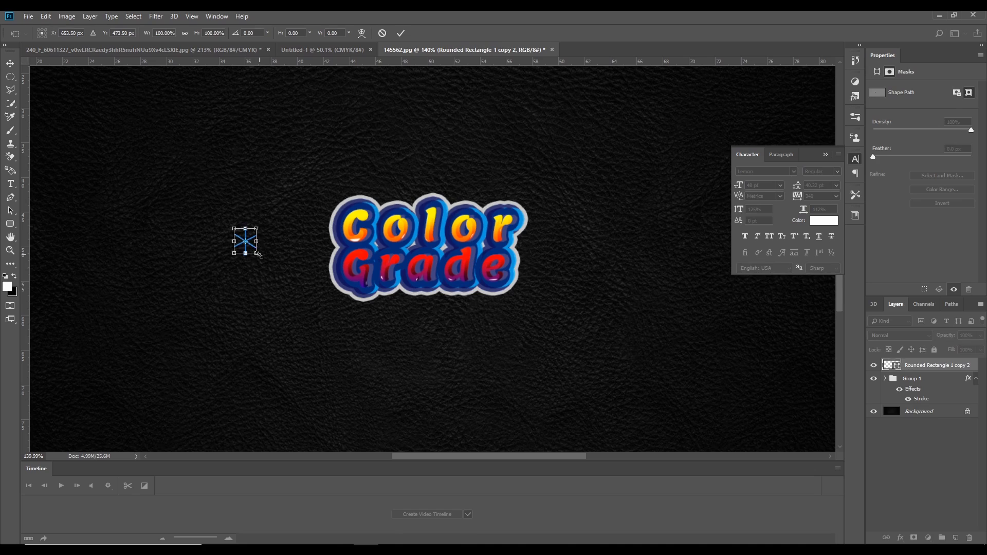
left_click_drag(256, 254, 264, 261)
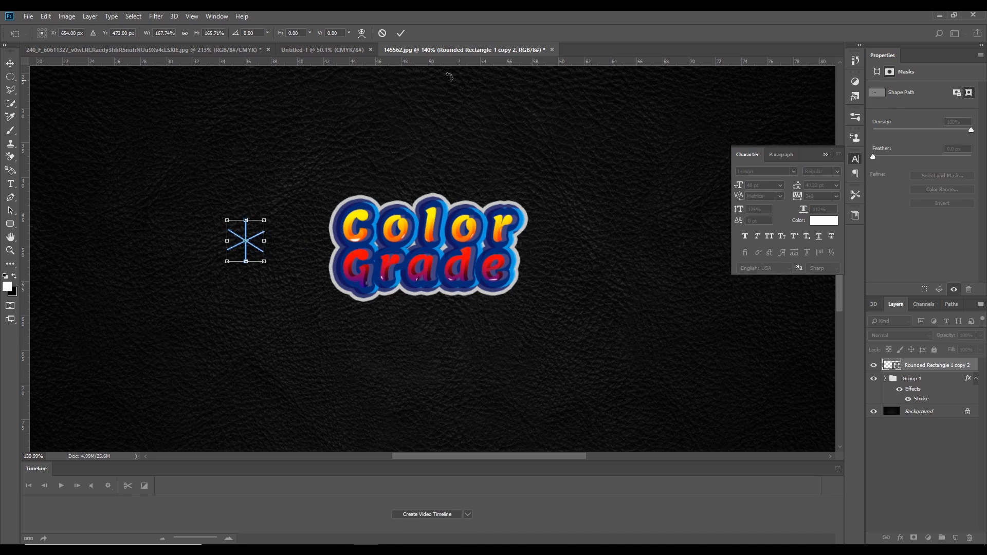
left_click(402, 34)
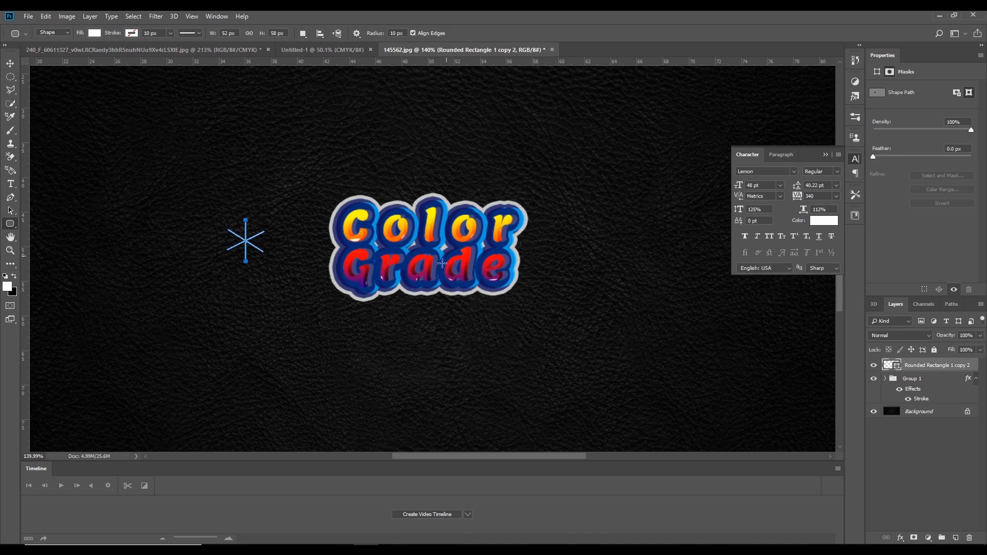
left_click(935, 441)
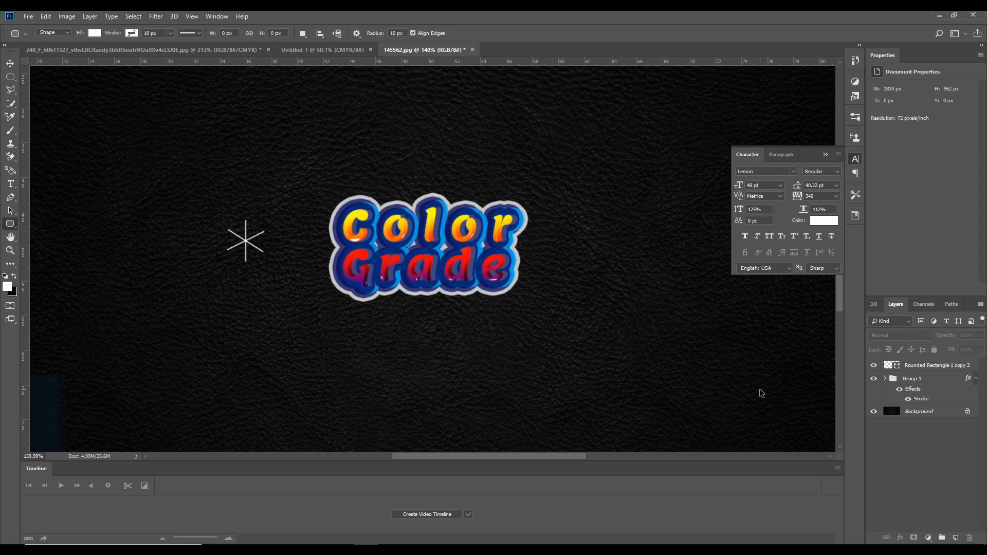
Move the star onto the upper edge of the text between "C" and "o", at X 844 px, Y 413 px.
left_click(943, 367)
key("ctrl+t")
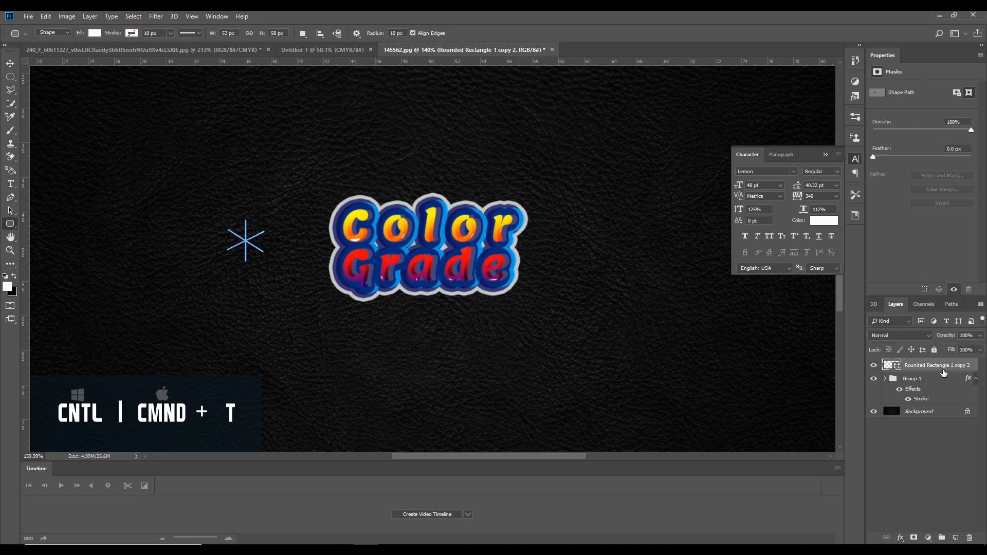
key("shift+Up")
key("shift+Up")
key("shift+Up")
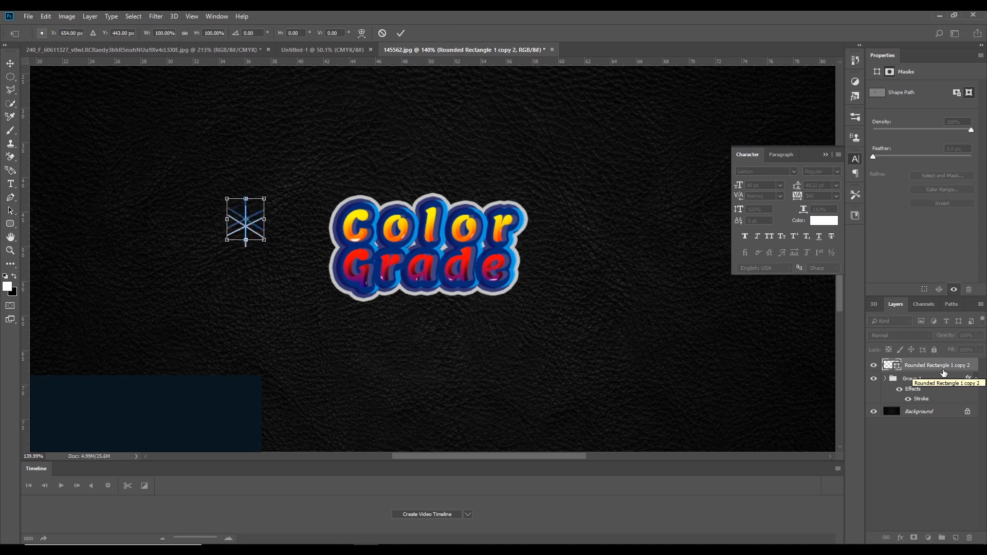
key("shift+Right")
key("shift+Right")
key("shift+Right")
key("shift+Right")
key("shift+Right")
key("shift+Right")
key("shift+Right")
key("shift+Right")
key("shift+Right")
key("shift+Right")
key("shift+Right")
key("shift+Right")
key("shift+Right")
key("shift+Right")
key("shift+Right")
key("shift+Right")
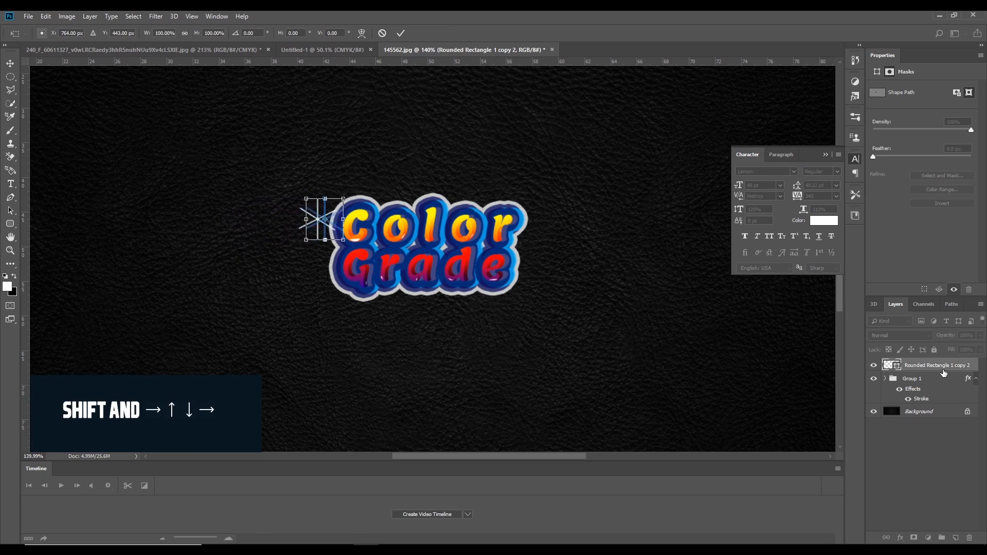
key("shift+Right")
key("shift+Right")
key("shift+Right")
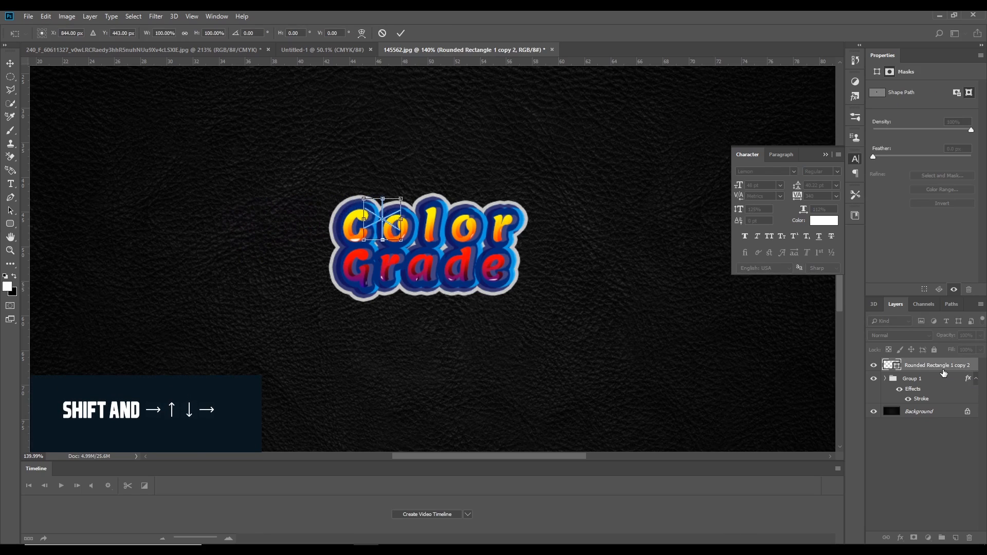
key("shift+Up")
key("shift+Up")
key("shift+Up")
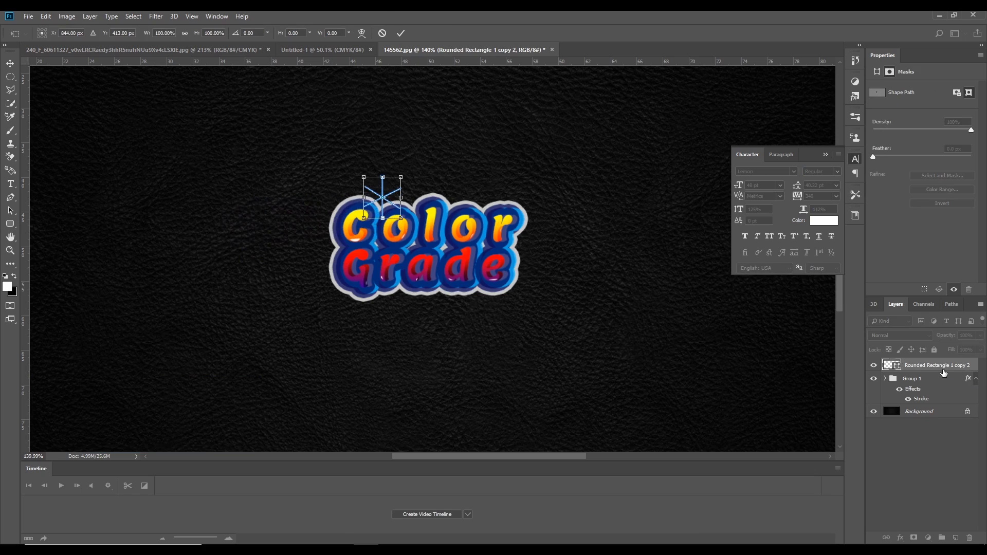
key("Return")
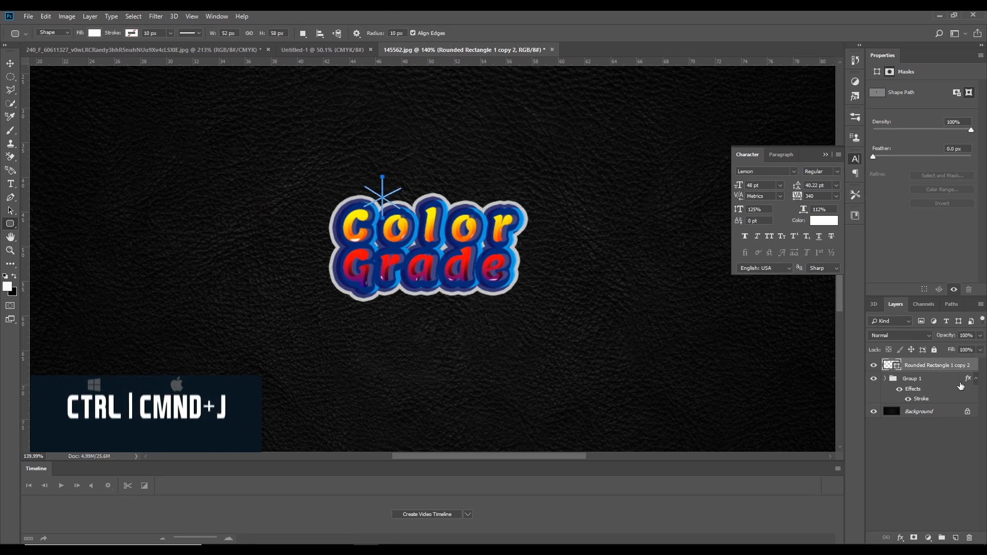
Duplicate the star, place the copy's layer beneath the original, and shift the original star horizontally to X 984 px.
key("ctrl+j")
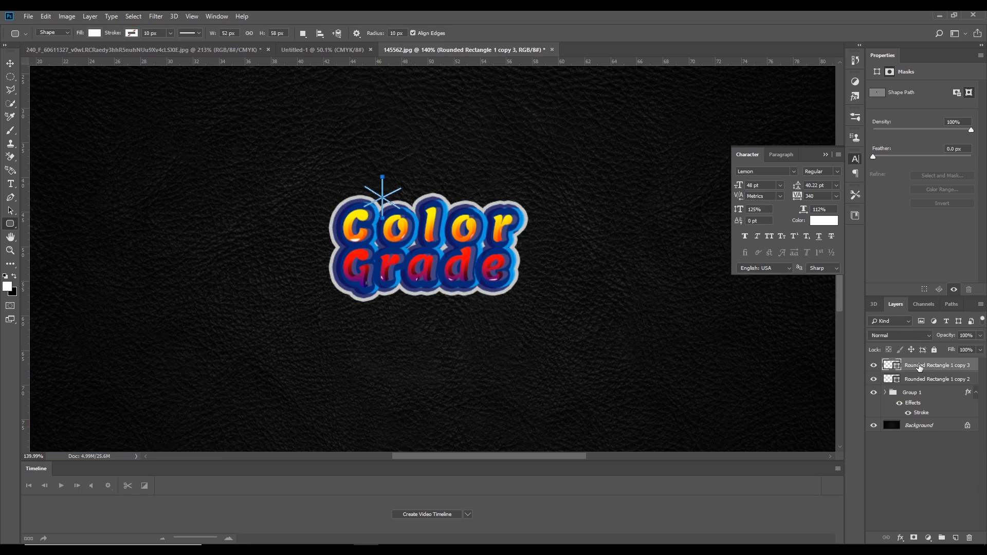
left_click_drag(919, 370, 919, 389)
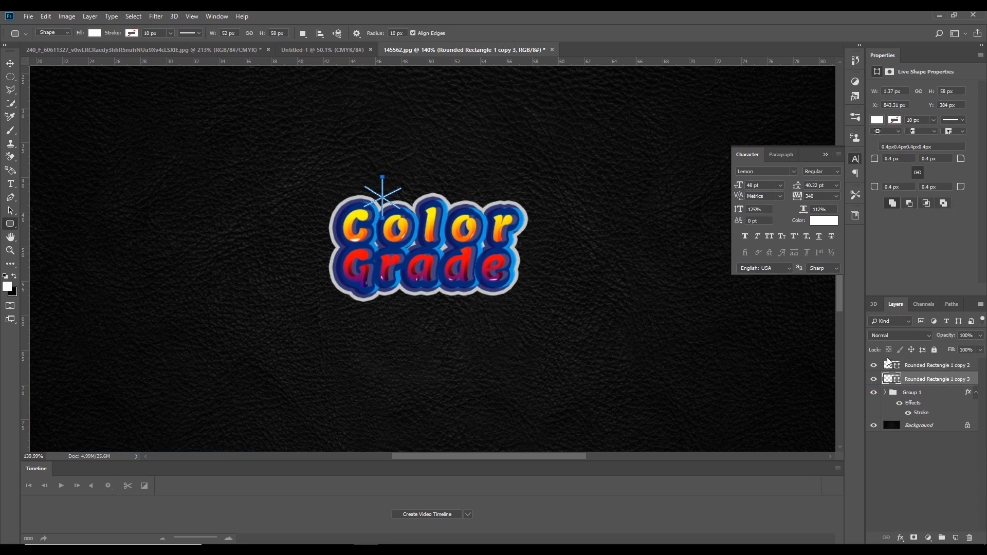
left_click(916, 366)
key("ctrl+t")
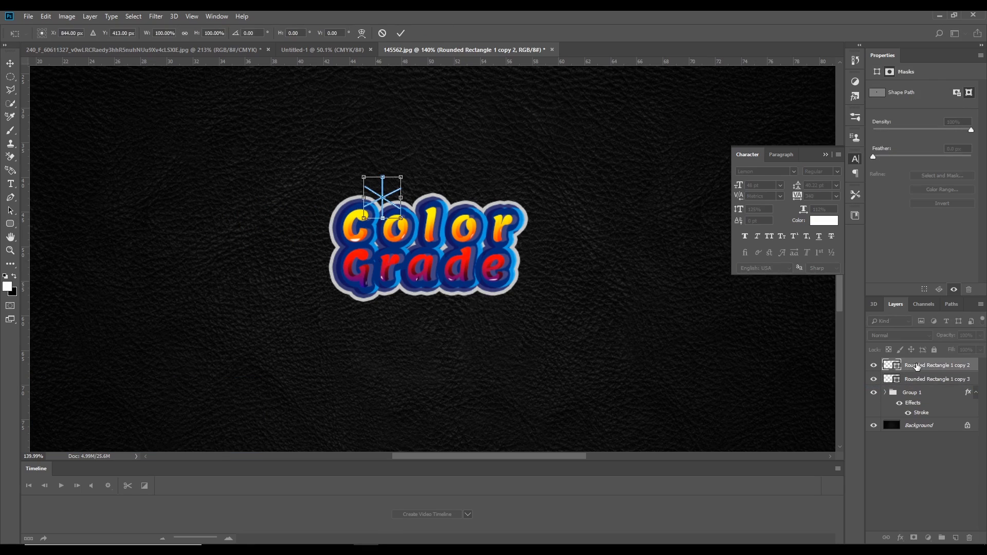
key("shift+Right")
key("shift+Right")
key("shift+Right")
key("shift+Right")
key("shift+Right")
key("shift+Right")
key("shift+Right")
key("shift+Right")
key("shift+Right")
key("shift+Right")
key("shift+Right")
key("shift+Right")
key("shift+Right")
key("shift+Right")
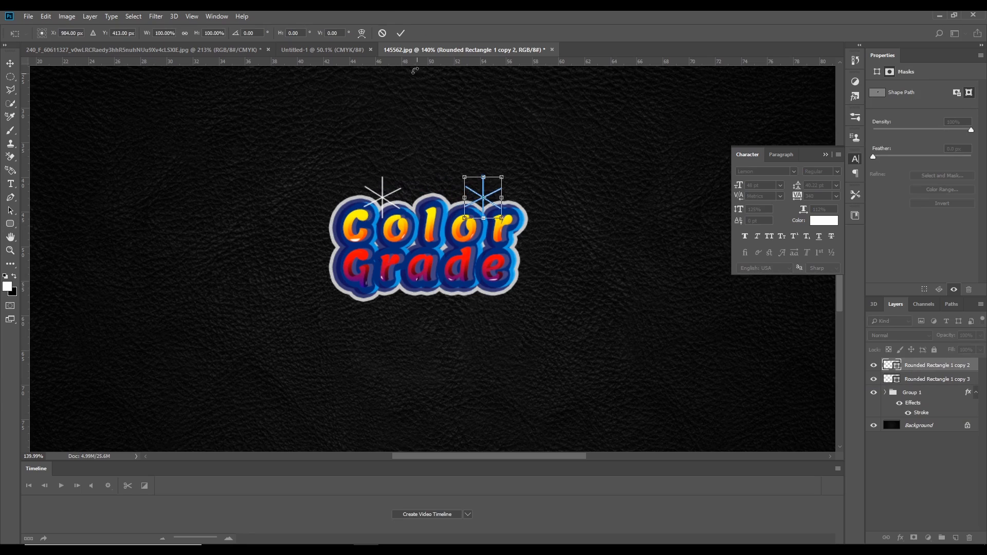
left_click(400, 33)
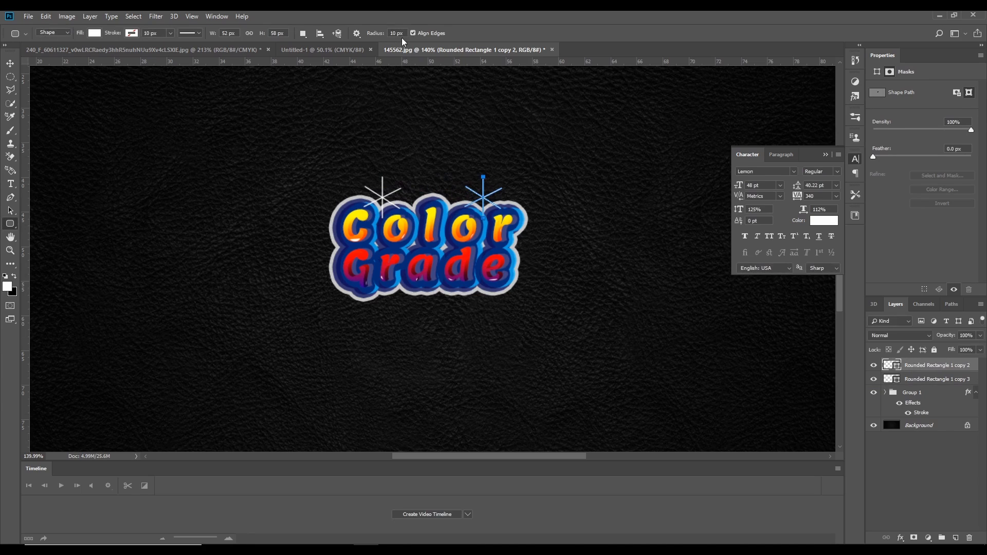
Move the duplicated star's layer below Group 1 so it sits behind the text.
left_click(923, 380)
left_click_drag(920, 385, 919, 417)
left_click(925, 425)
Move the star in front of the text down to Y 553 px, at the lower edge of "Grade", and deselect its layer.
left_click(918, 364)
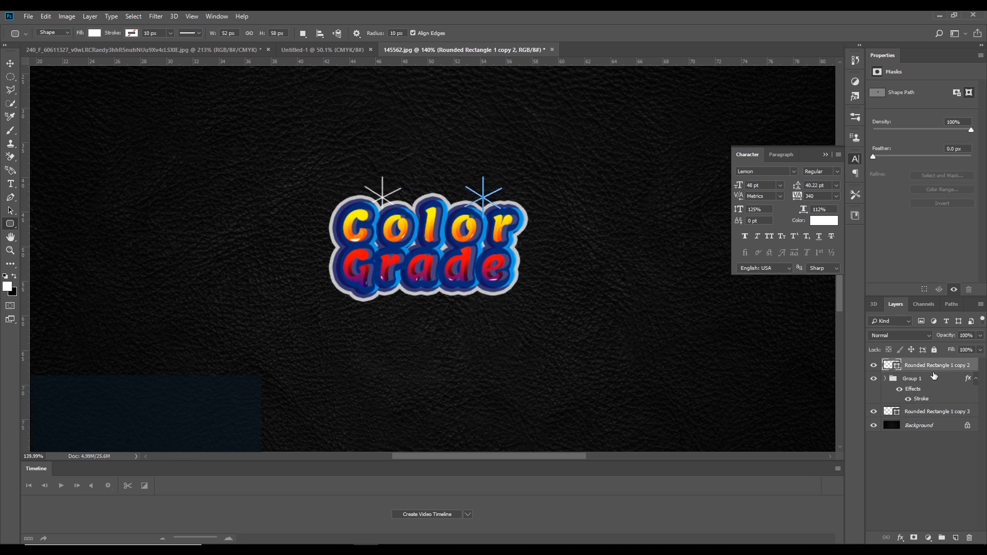
key("ctrl+t")
key("shift+Down")
key("shift+Down")
key("shift+Down")
key("shift+Down")
key("shift+Down")
key("shift+Down")
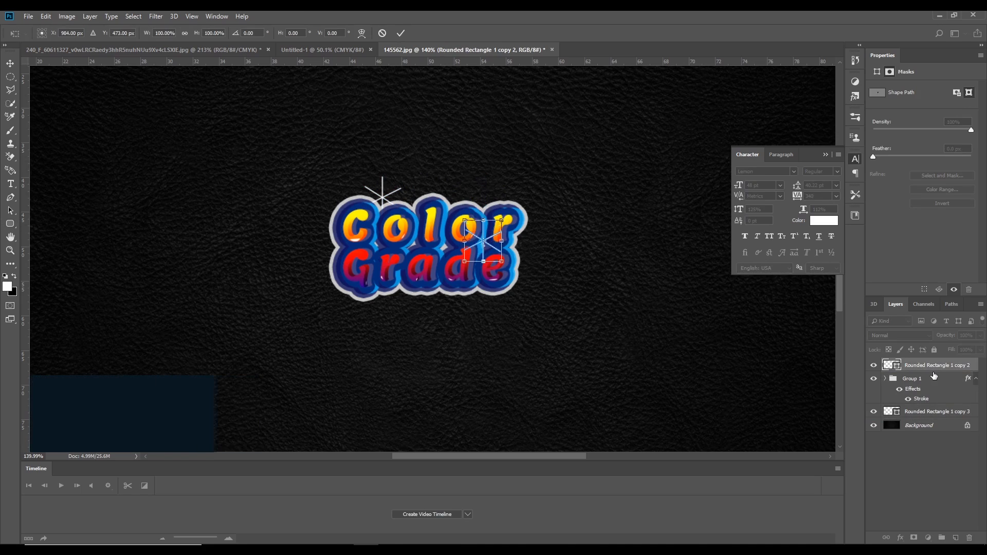
key("shift+Down")
key("shift+Down")
key("shift+Down")
key("shift+Down")
key("shift+Down")
key("shift+Down")
key("shift+Down")
key("shift+Down")
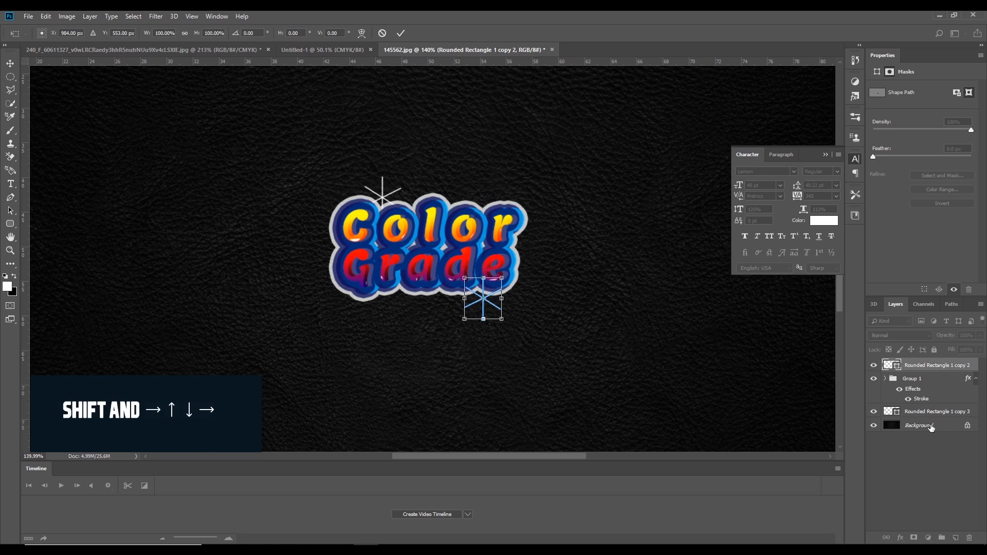
left_click(401, 33)
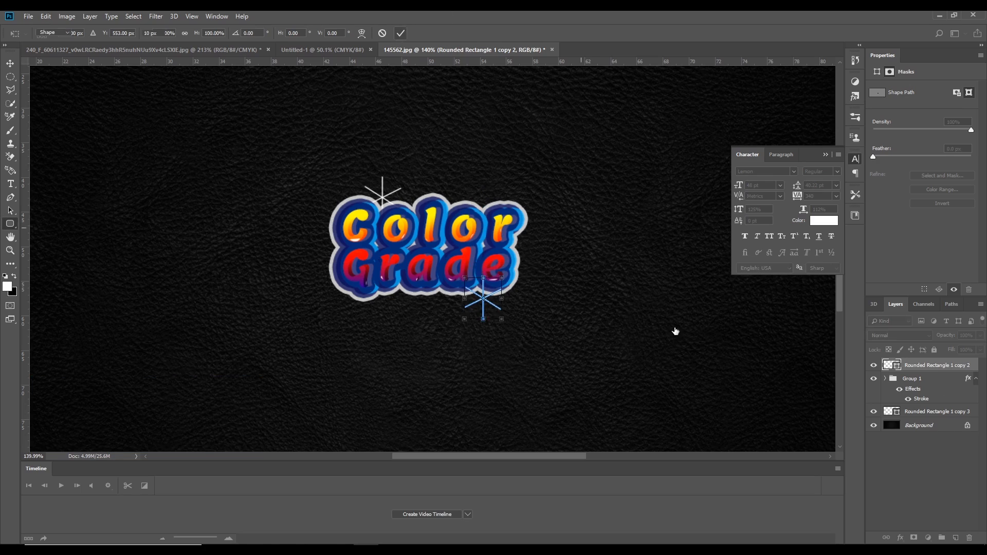
left_click(901, 452)
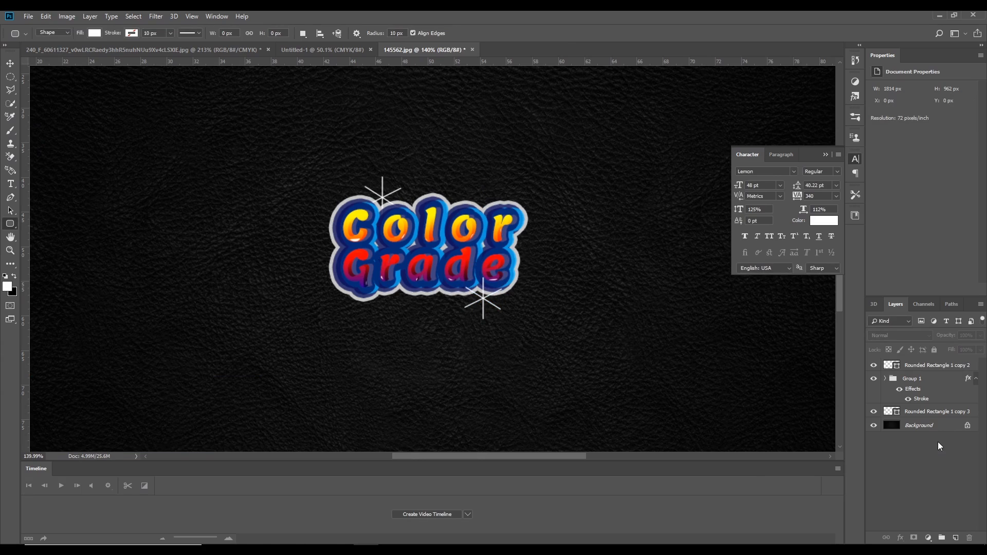
Draw two white dove custom shapes, about 52 by 61 px upper left of the text and about 50 by 66 px lower right.
left_click(10, 236)
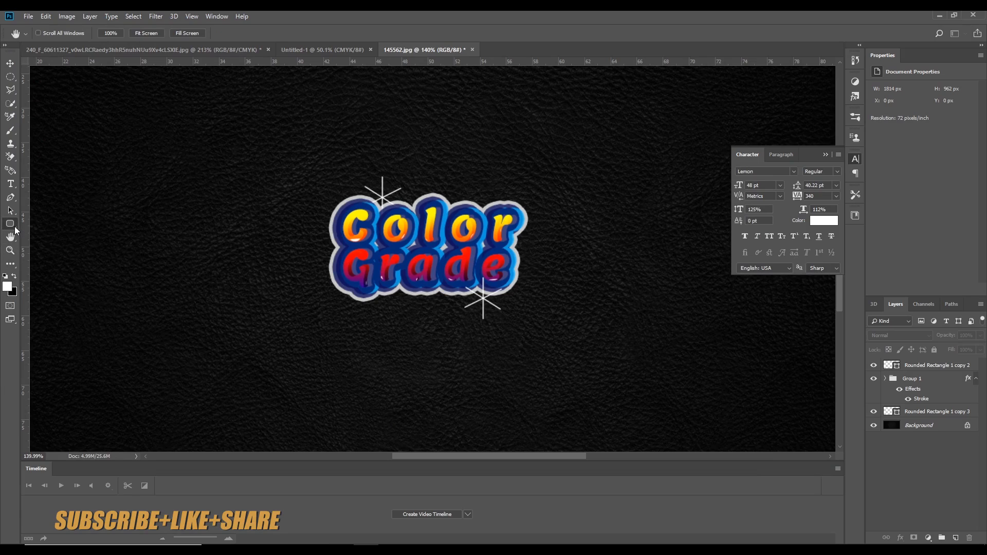
left_click(10, 224)
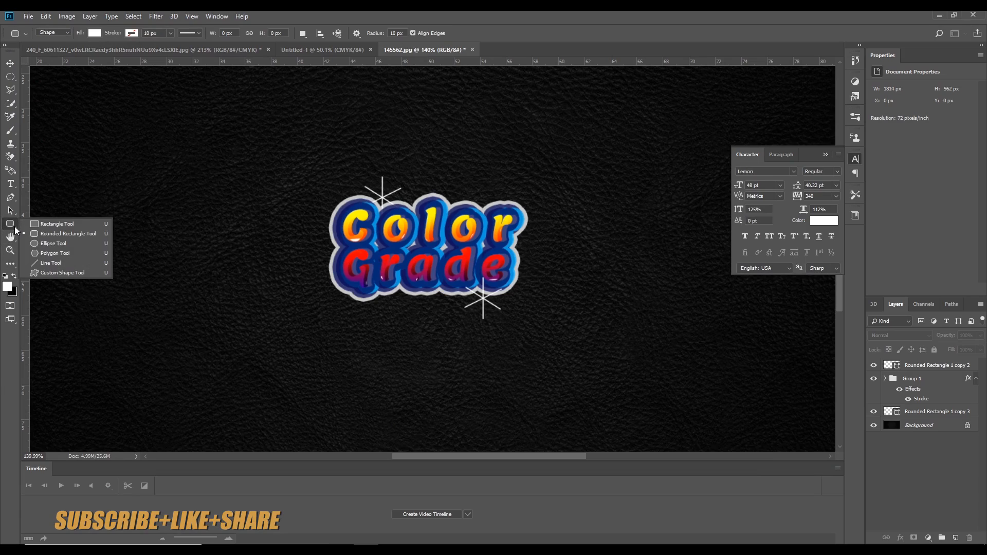
left_click(66, 272)
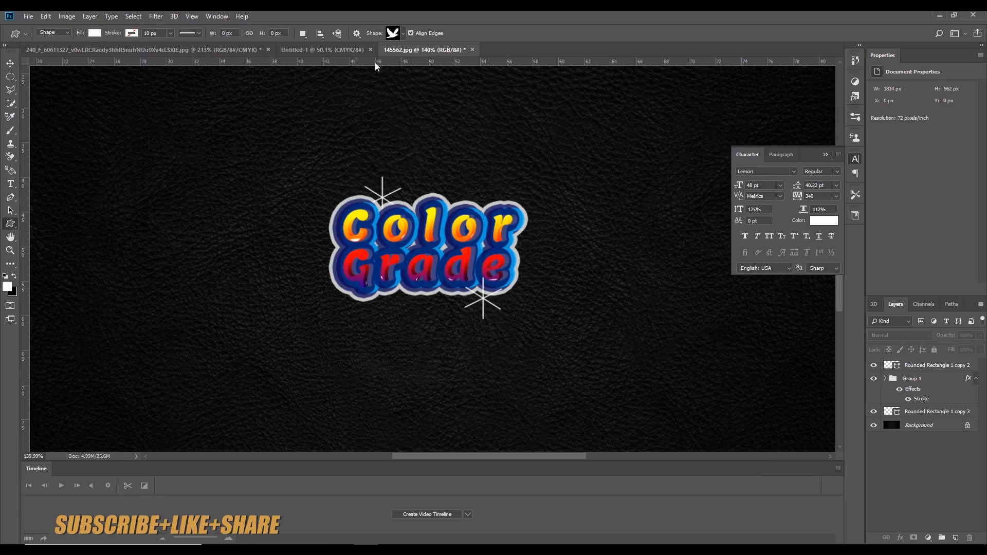
left_click(403, 33)
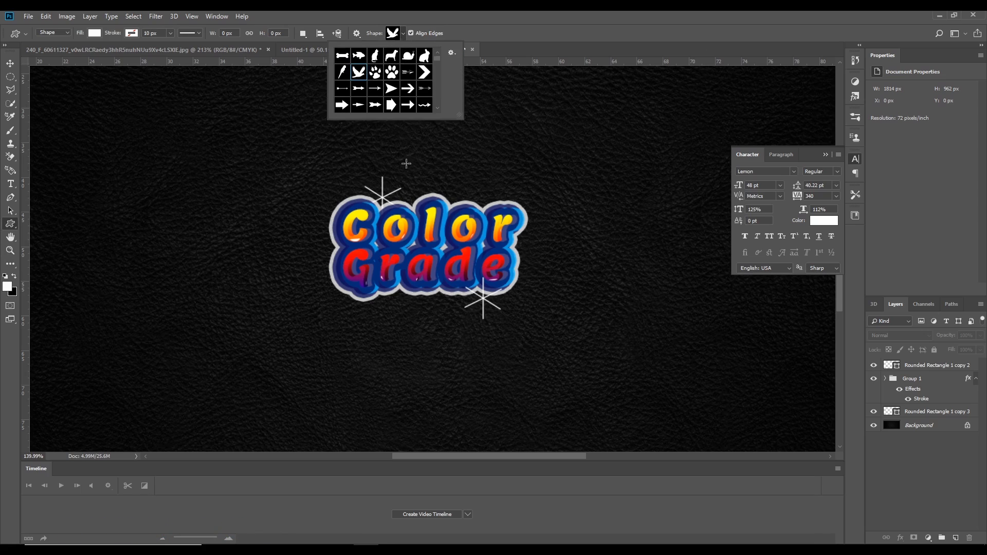
left_click_drag(269, 190, 315, 236)
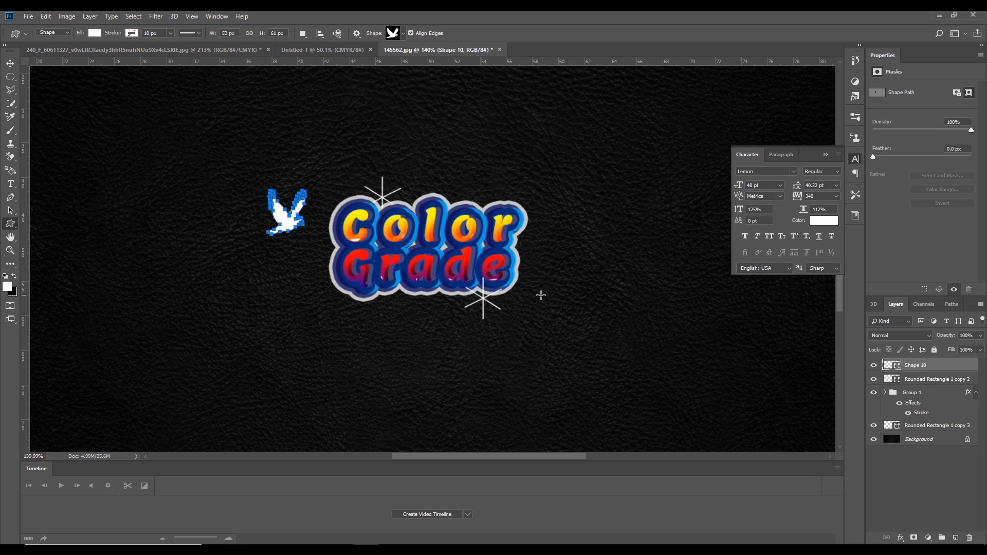
left_click_drag(537, 295, 572, 341)
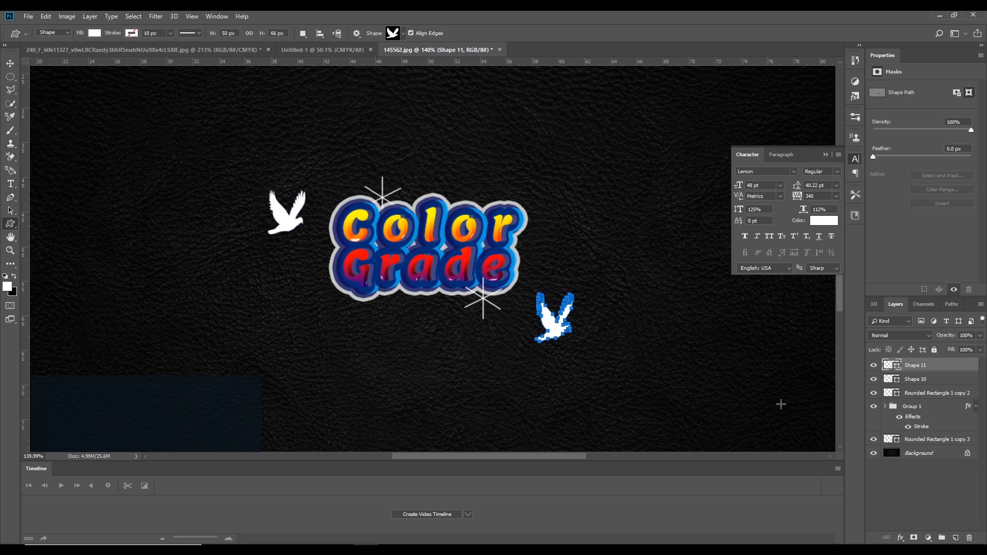
left_click(913, 469)
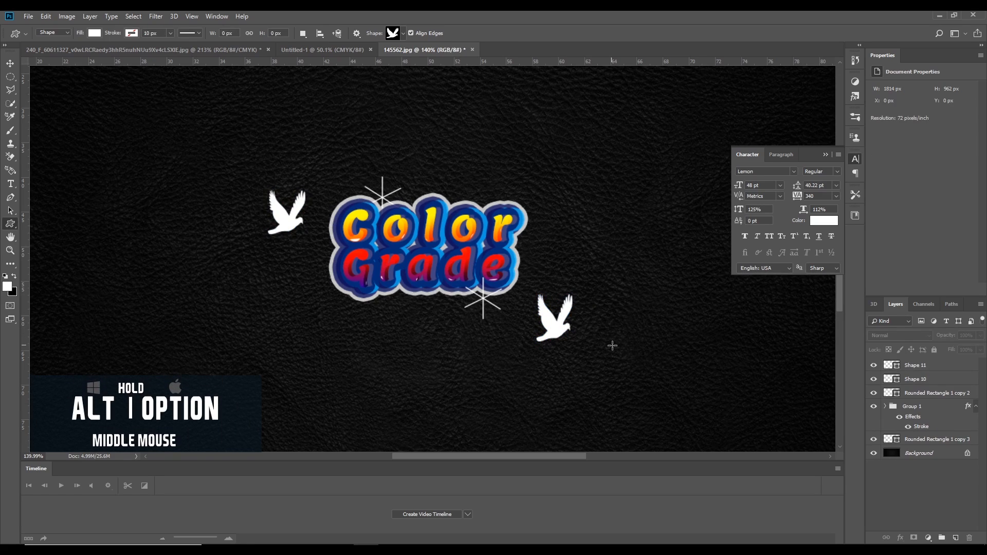
Add a new empty layer above all others and set the foreground color to a fully saturated orange with hue 24°.
scroll(612, 346, "down", 2)
scroll(612, 346, "down", 5)
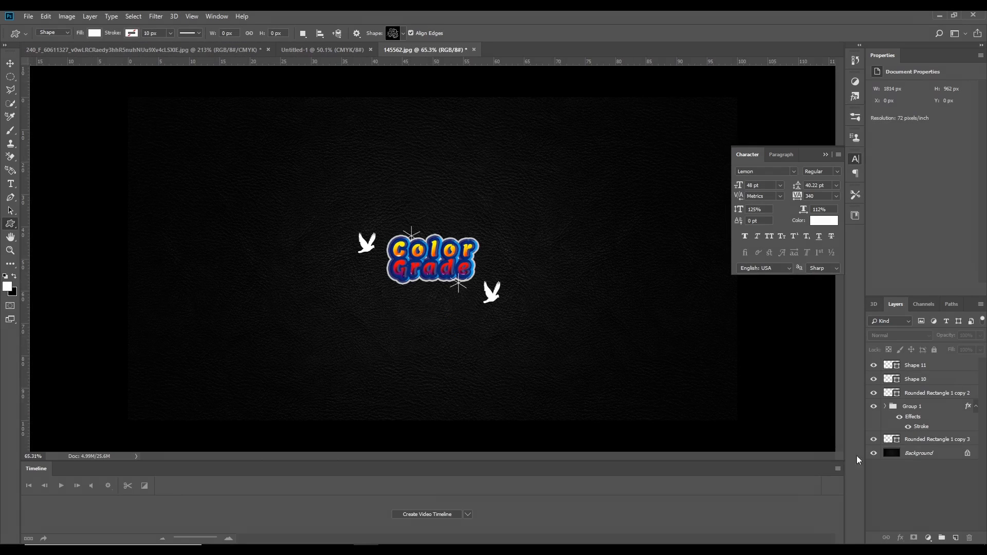
left_click(955, 537)
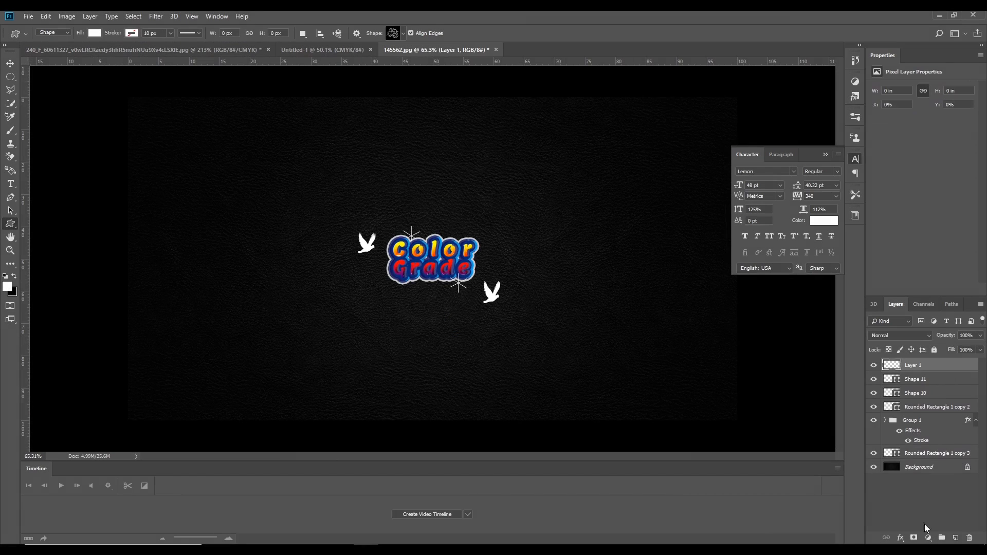
left_click(7, 287)
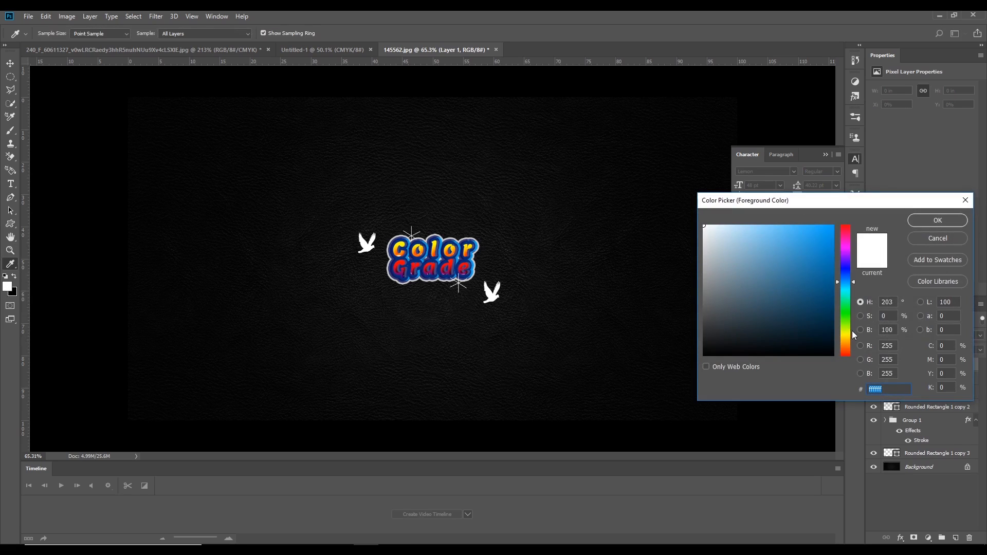
left_click(846, 347)
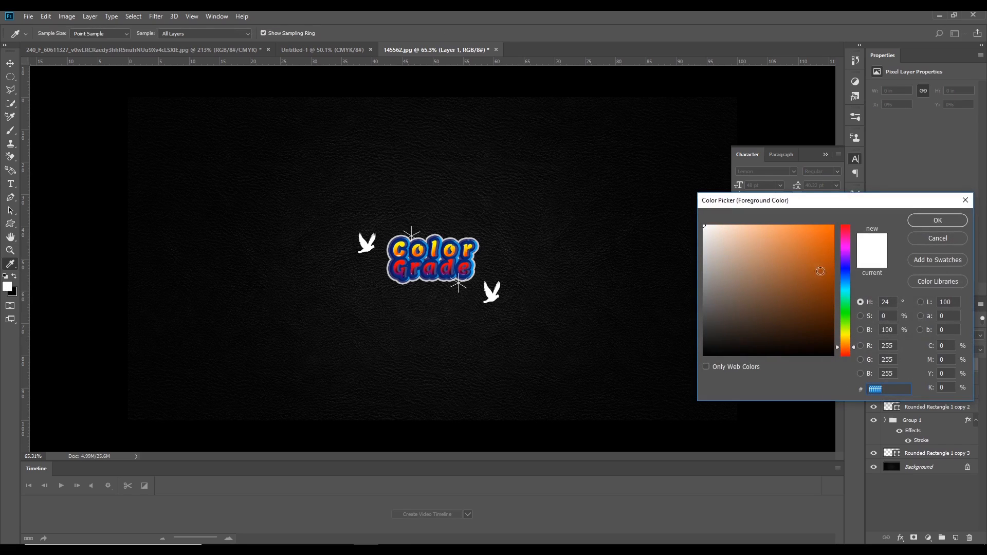
left_click_drag(820, 271, 834, 226)
left_click(937, 219)
key("u")
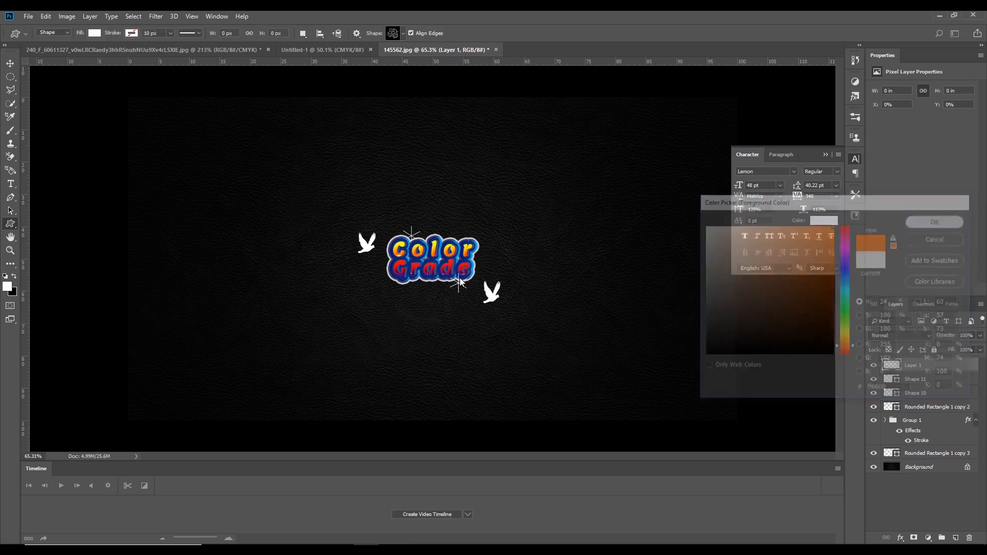
Paint one soft orange Brush dab at 250 px over the text's center and move its layer directly above the Background.
left_click(10, 130)
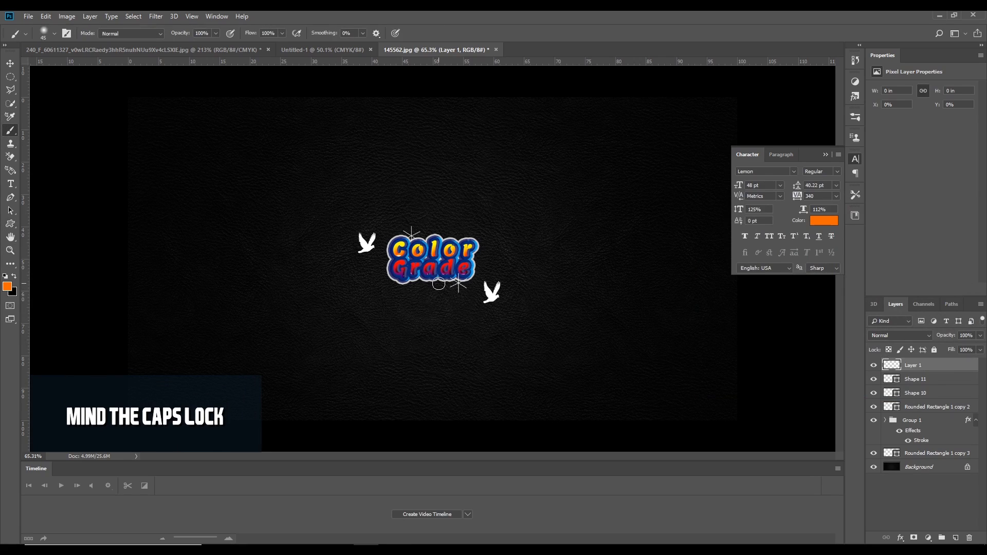
key("bracketright")
key("bracketright")
key("bracketright")
key("bracketright")
key("bracketright")
key("bracketright")
key("bracketright")
key("bracketright")
key("bracketright")
key("bracketright")
key("bracketright")
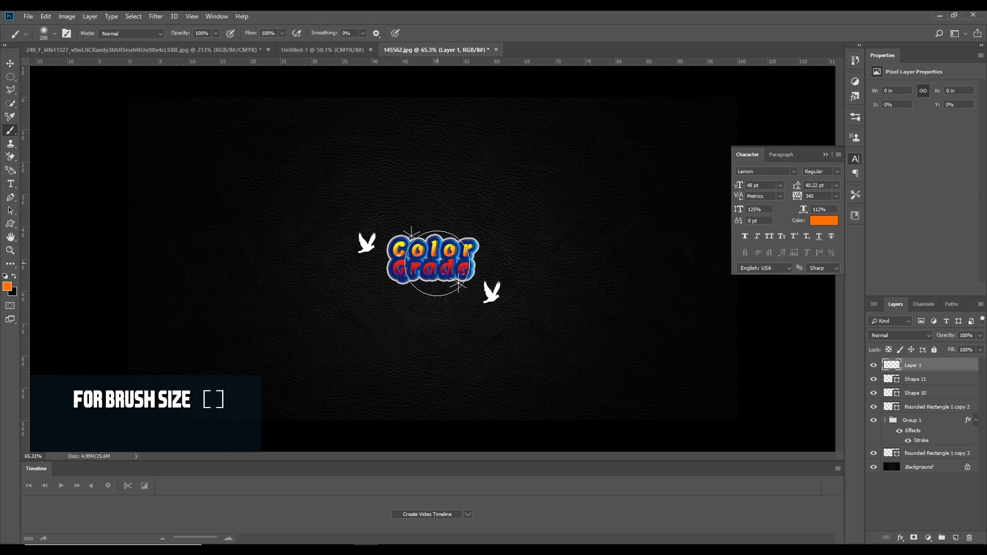
key("bracketright")
key("bracketright")
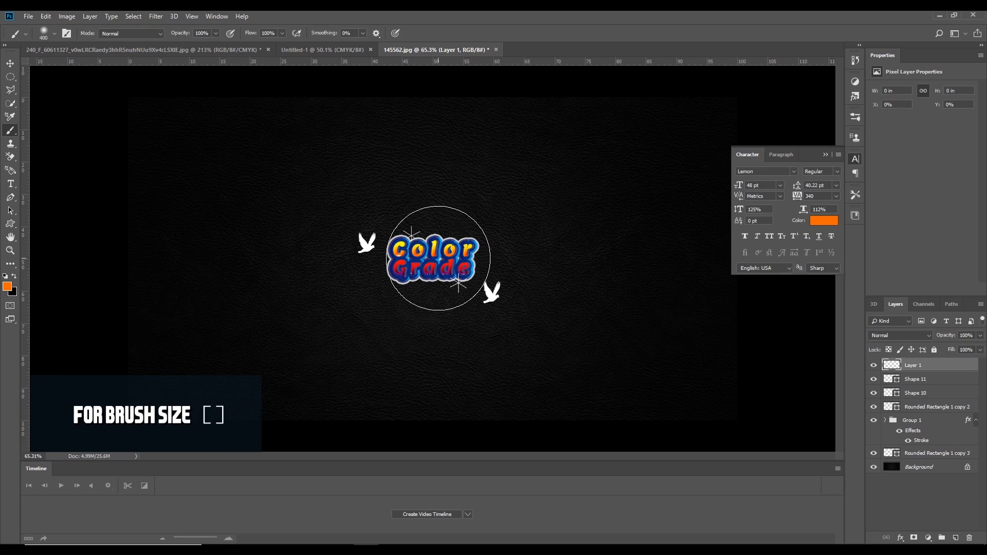
key("bracketleft")
key("bracketleft")
key("bracketleft")
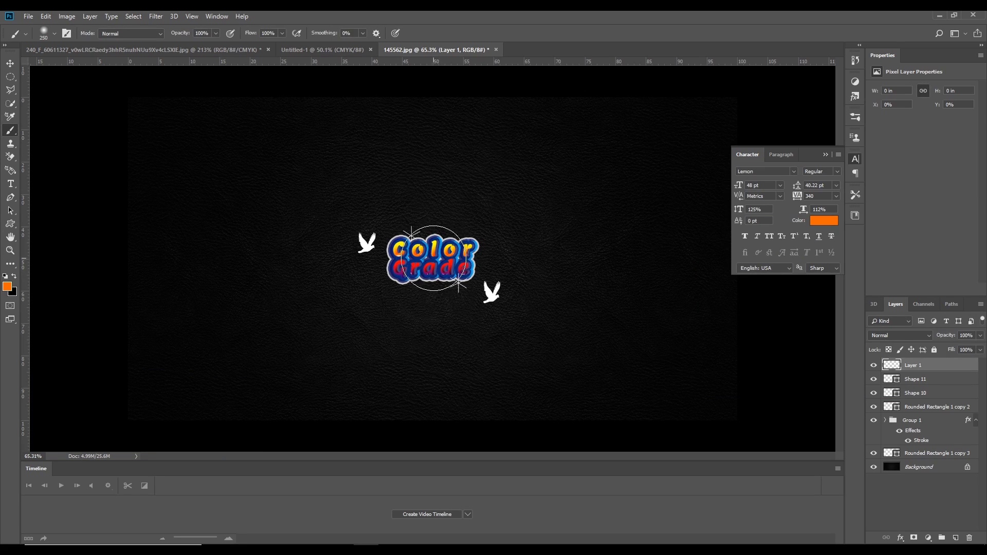
left_click(430, 257)
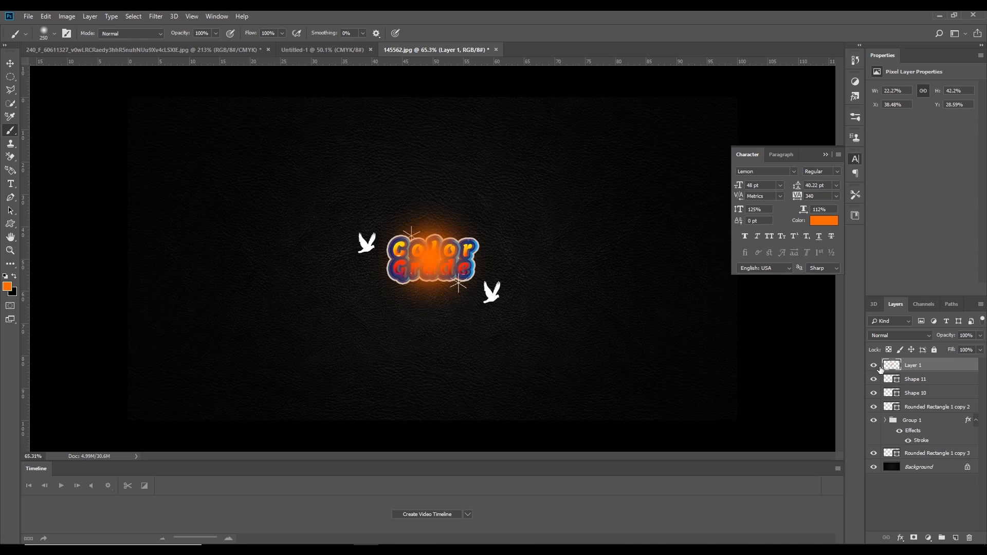
left_click_drag(937, 368, 943, 462)
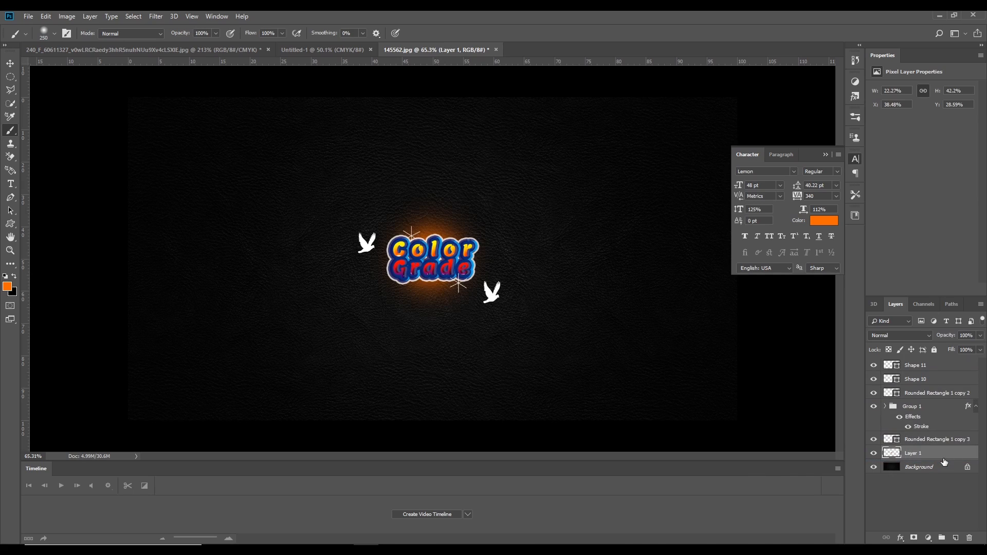